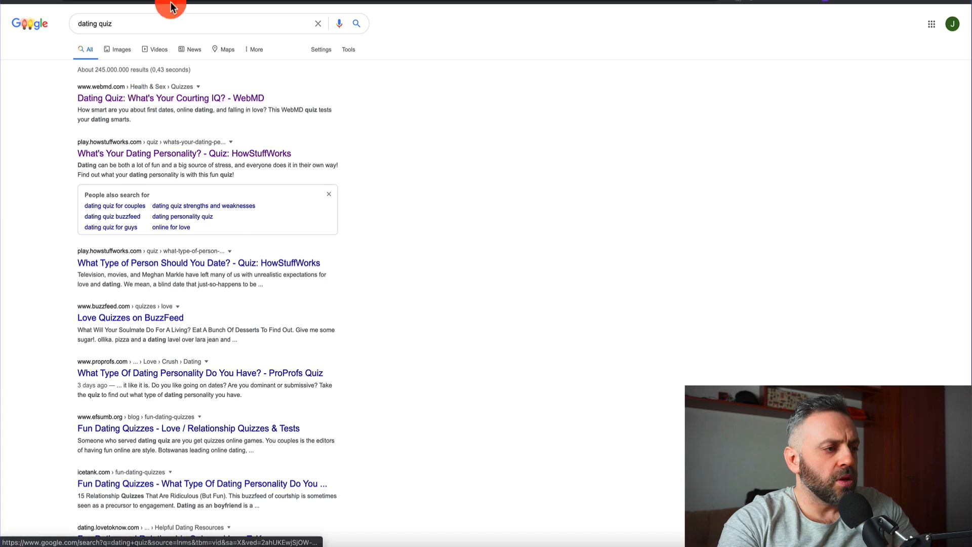
Switch to the HowStuffWorks dating quiz and answer Sometimes to 'Do you fall in love fast?'
{"action": "key", "text": "ctrl+Tab"}
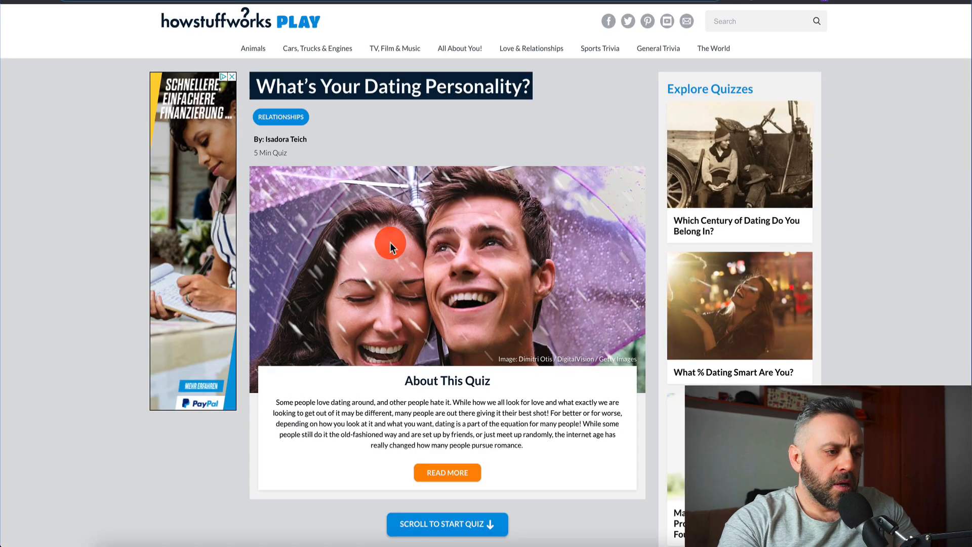
{"action": "scroll", "coordinate": [336, 223], "scroll_direction": "down", "scroll_amount": 7}
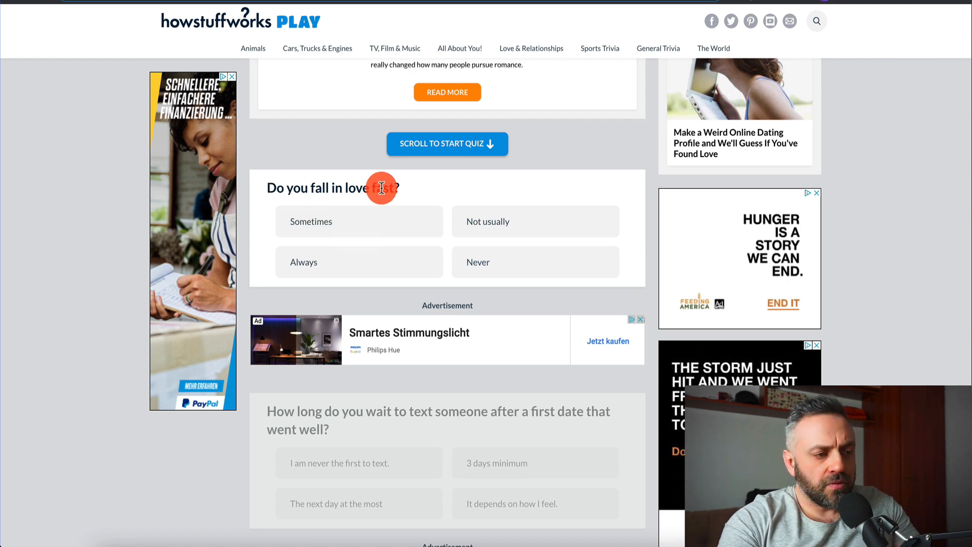
{"action": "left_click", "coordinate": [326, 212]}
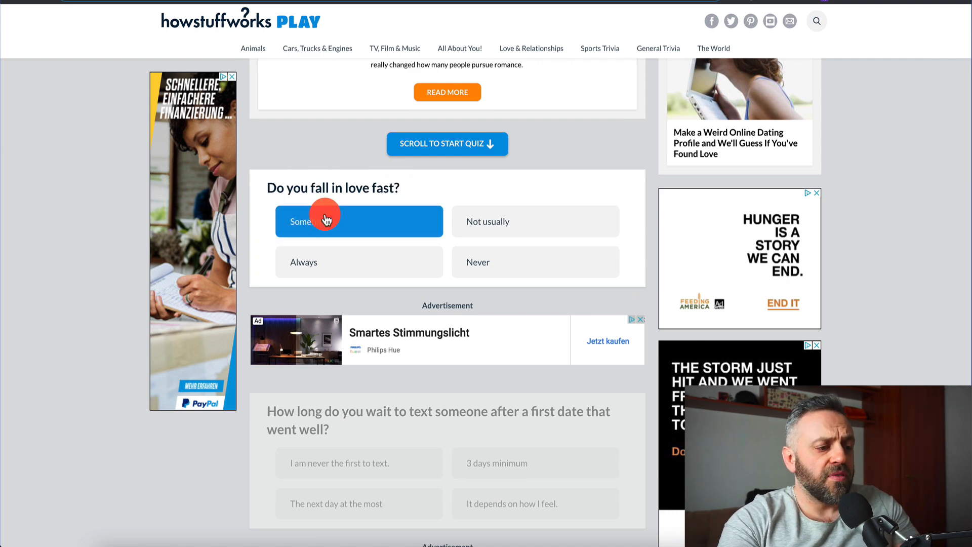
{"action": "scroll", "coordinate": [325, 215], "scroll_direction": "down", "scroll_amount": 3}
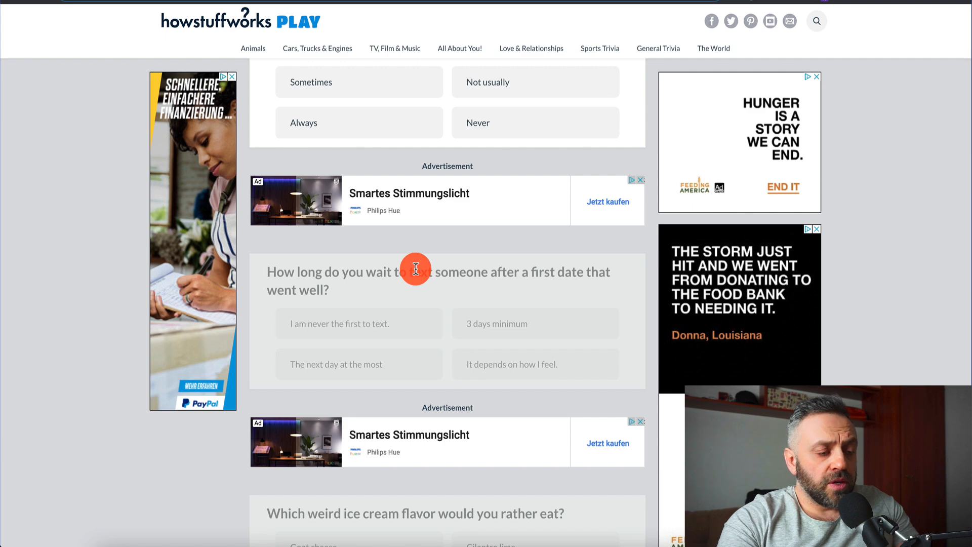
{"action": "scroll", "coordinate": [415, 268], "scroll_direction": "down", "scroll_amount": 5}
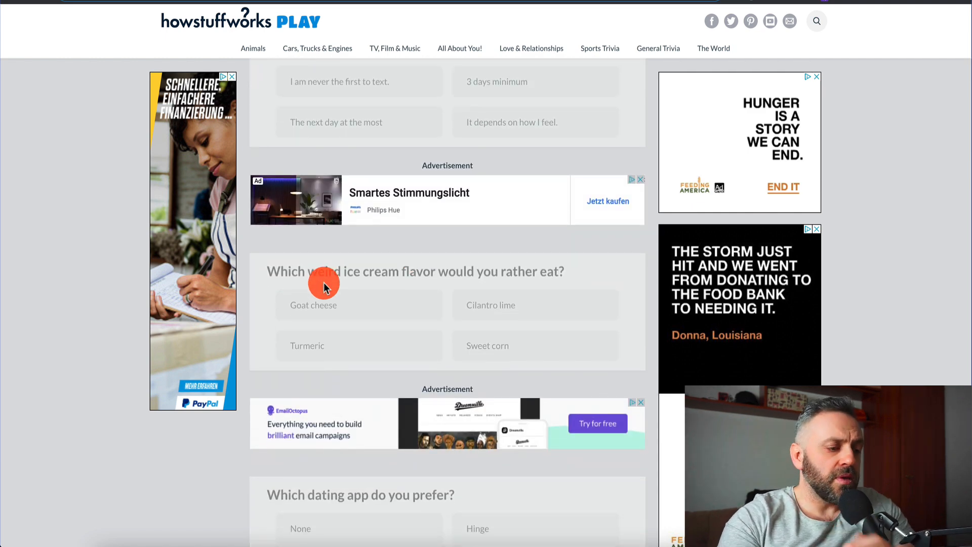
{"action": "scroll", "coordinate": [324, 286], "scroll_direction": "down", "scroll_amount": 4}
{"action": "scroll", "coordinate": [324, 286], "scroll_direction": "down", "scroll_amount": 8}
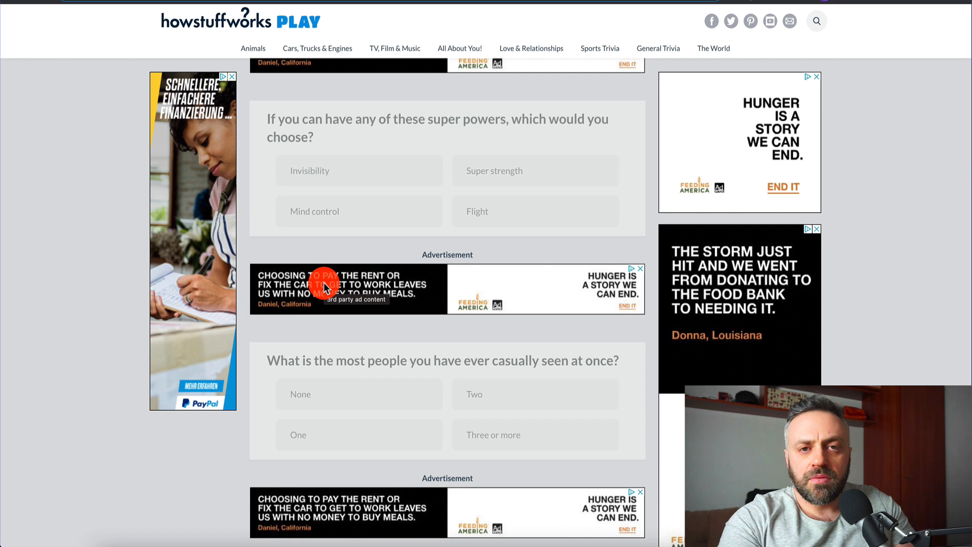
{"action": "scroll", "coordinate": [324, 286], "scroll_direction": "up", "scroll_amount": 15}
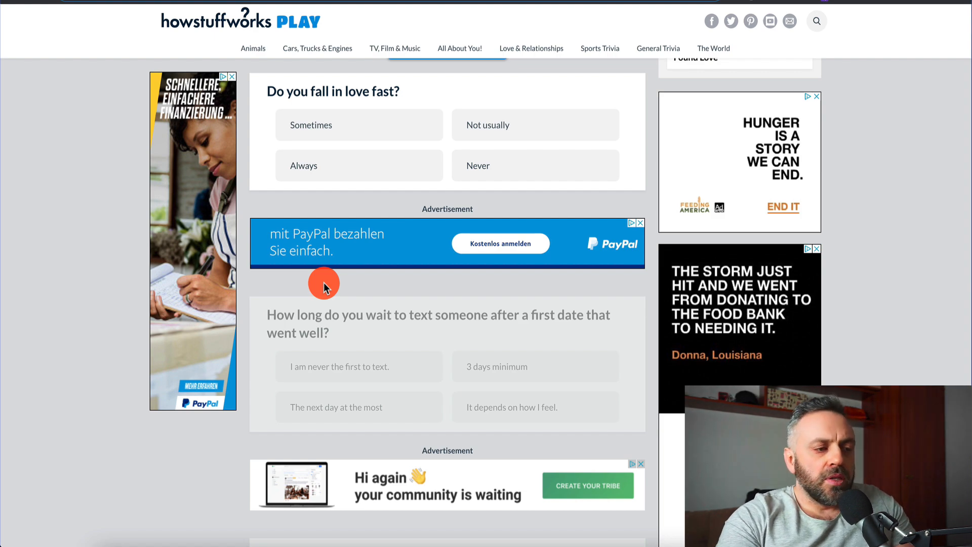
Scroll through the quiz again, then return to the Google 'dating quiz' results tab
{"action": "scroll", "coordinate": [323, 286], "scroll_direction": "up", "scroll_amount": 10}
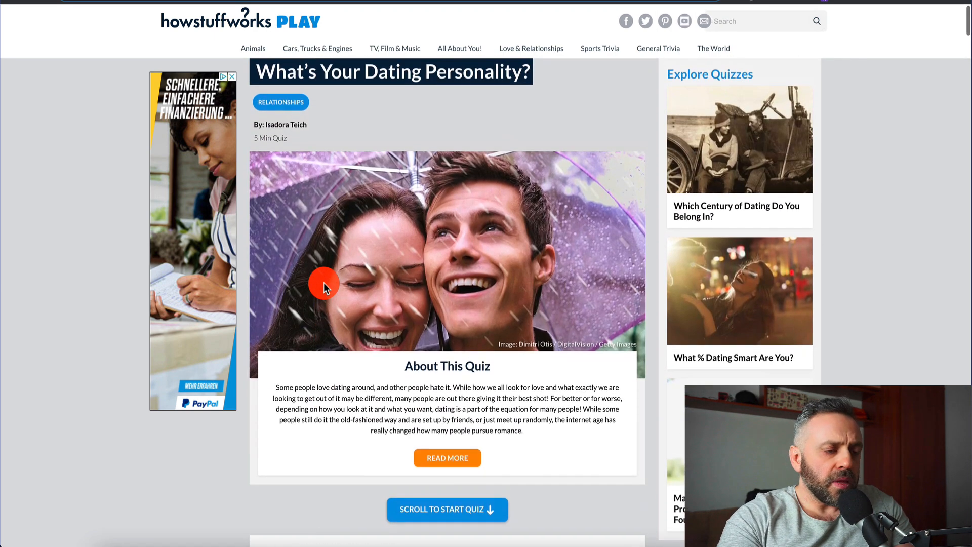
{"action": "scroll", "coordinate": [324, 286], "scroll_direction": "down", "scroll_amount": 10}
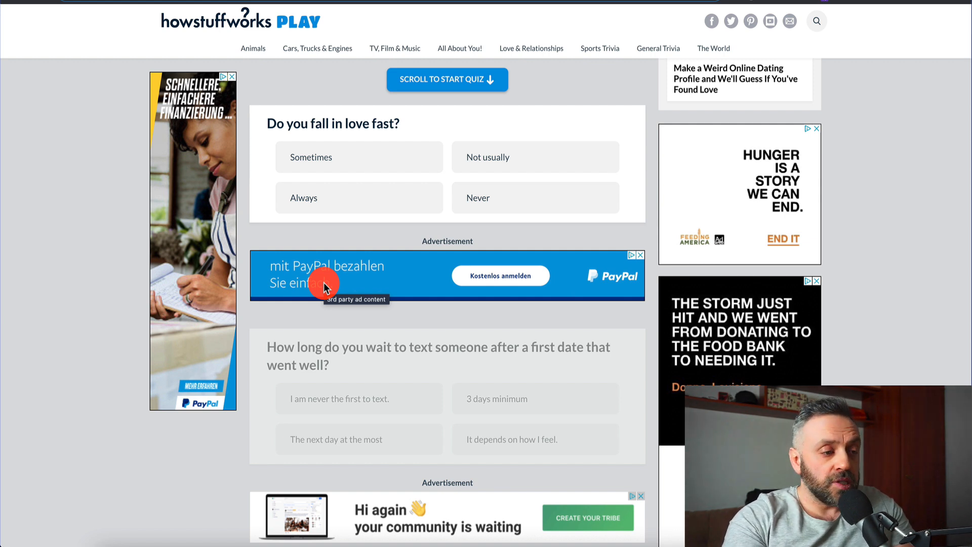
{"action": "scroll", "coordinate": [323, 286], "scroll_direction": "down", "scroll_amount": 15}
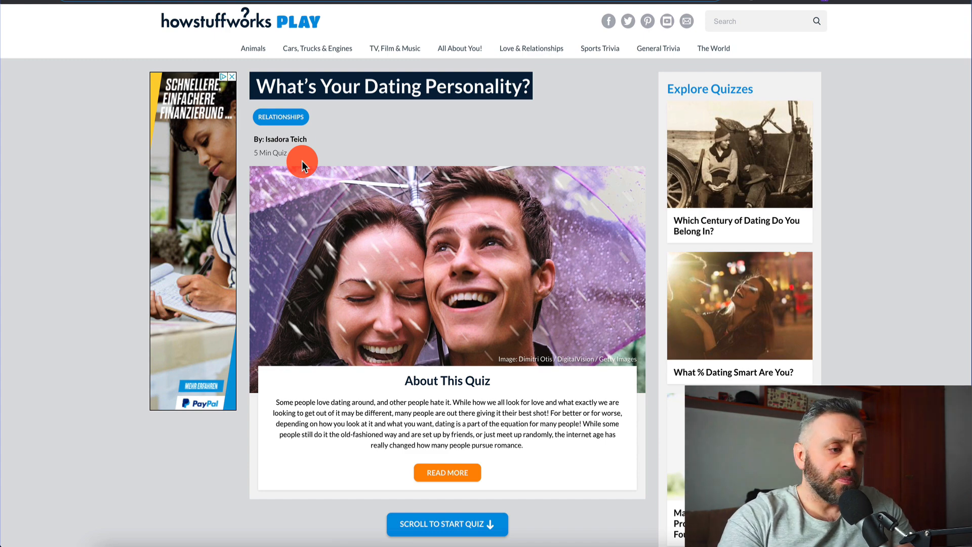
{"action": "scroll", "coordinate": [301, 160], "scroll_direction": "down", "scroll_amount": 8}
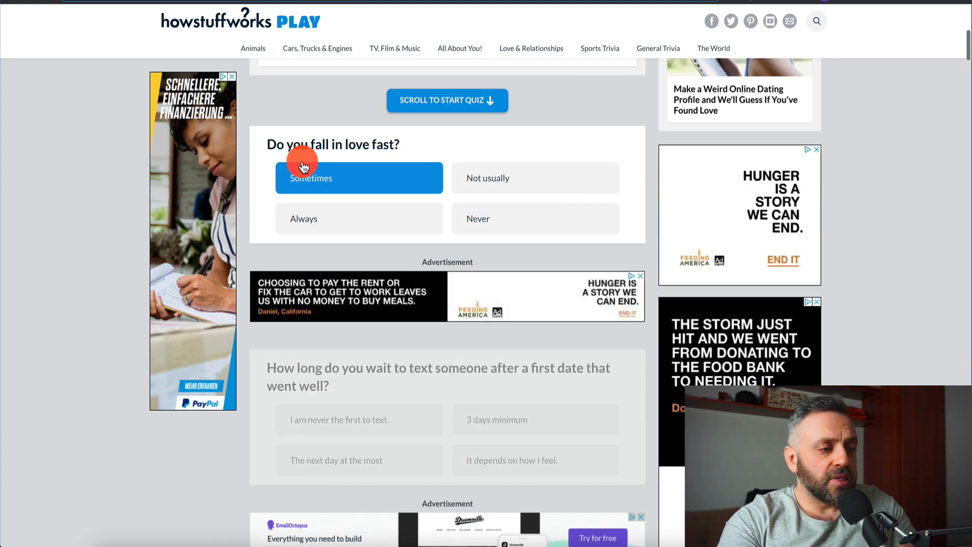
{"action": "left_click", "coordinate": [76, 1]}
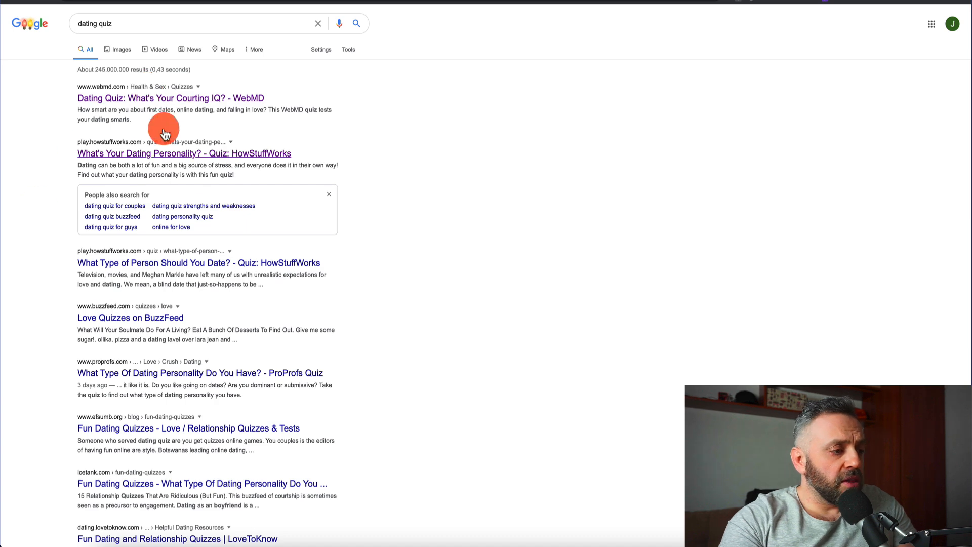
On the quiz tab, answer Sometimes to falling in love fast and pick Goat cheese ice cream
{"action": "key", "text": "ctrl+Tab"}
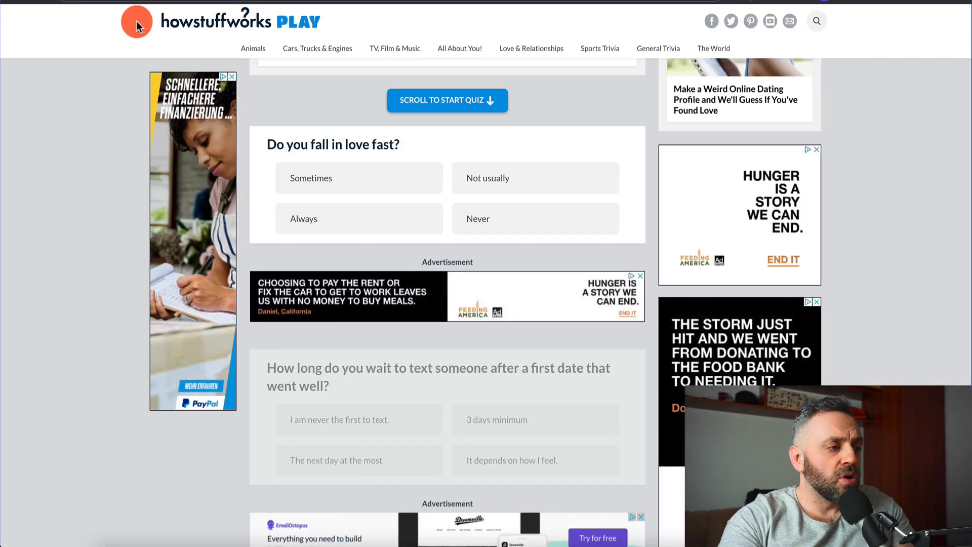
{"action": "scroll", "coordinate": [111, 178], "scroll_direction": "down", "scroll_amount": 5}
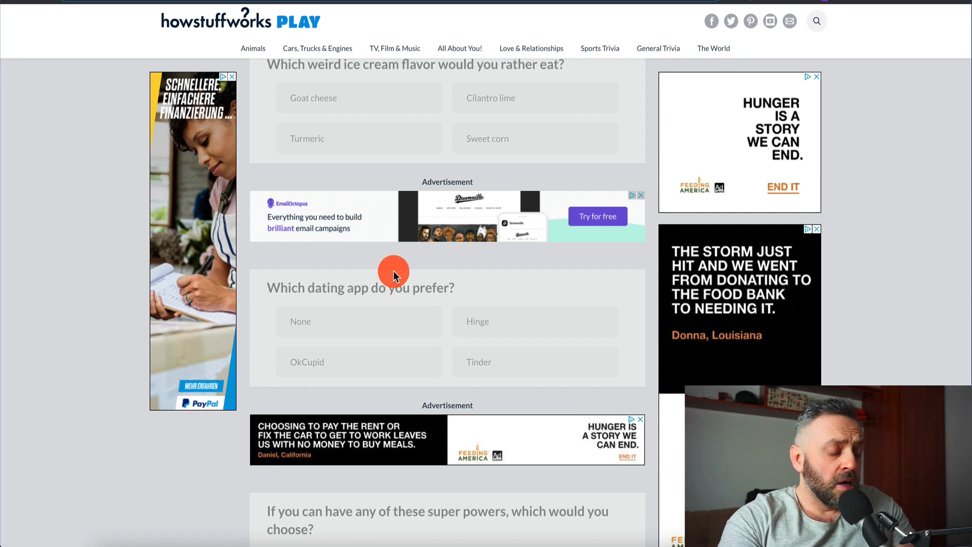
{"action": "scroll", "coordinate": [383, 295], "scroll_direction": "down", "scroll_amount": 4}
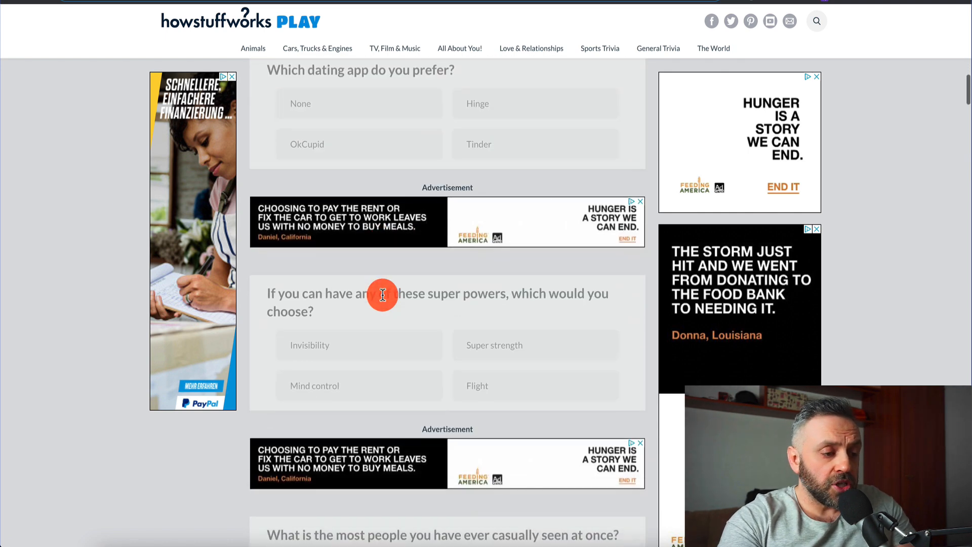
{"action": "scroll", "coordinate": [383, 294], "scroll_direction": "up", "scroll_amount": 9}
{"action": "scroll", "coordinate": [383, 259], "scroll_direction": "up", "scroll_amount": 5}
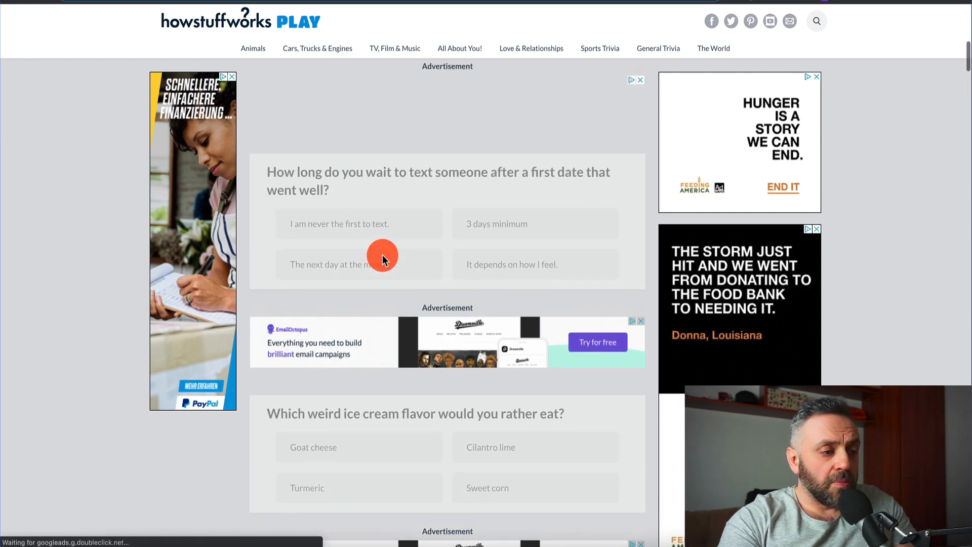
{"action": "scroll", "coordinate": [422, 223], "scroll_direction": "up", "scroll_amount": 4}
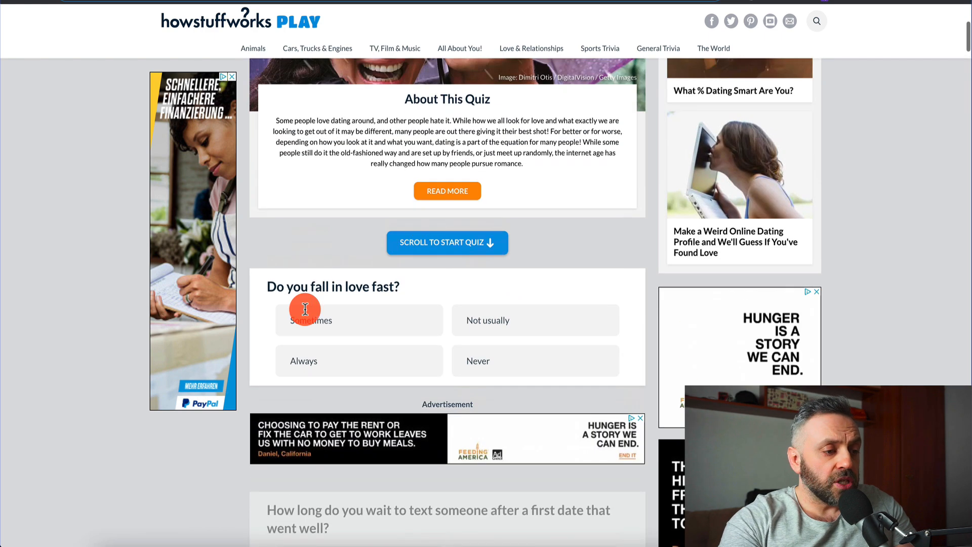
{"action": "left_click", "coordinate": [390, 307]}
{"action": "scroll", "coordinate": [390, 314], "scroll_direction": "down", "scroll_amount": 10}
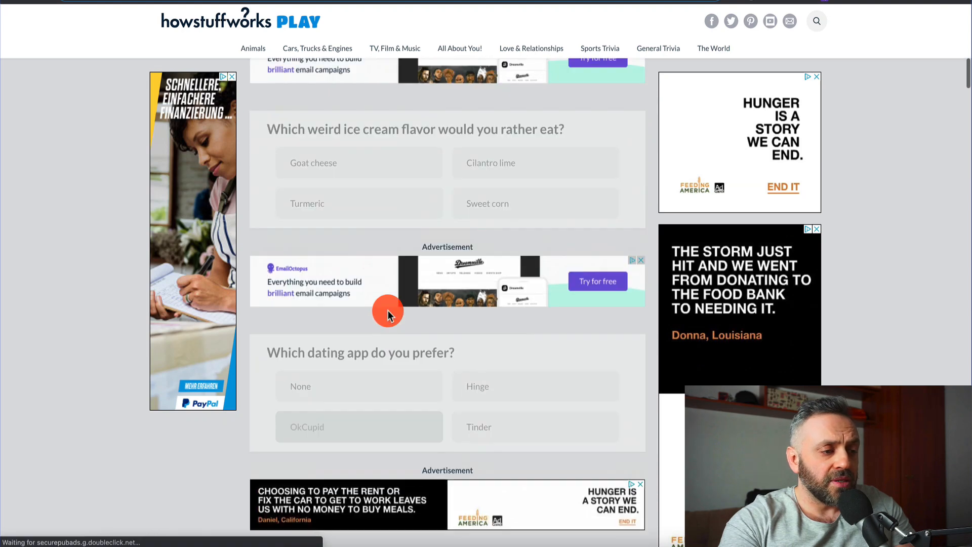
{"action": "scroll", "coordinate": [329, 279], "scroll_direction": "up", "scroll_amount": 3}
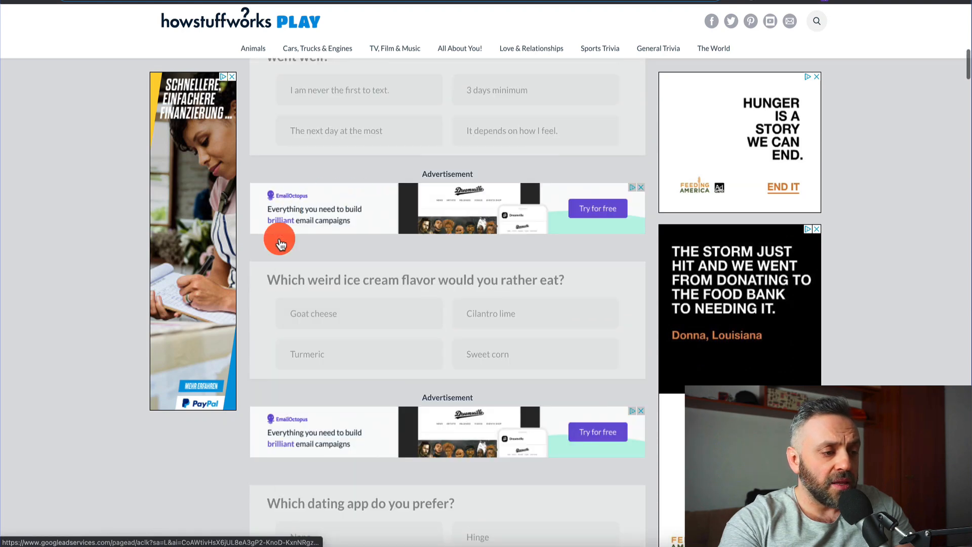
{"action": "left_click", "coordinate": [334, 309]}
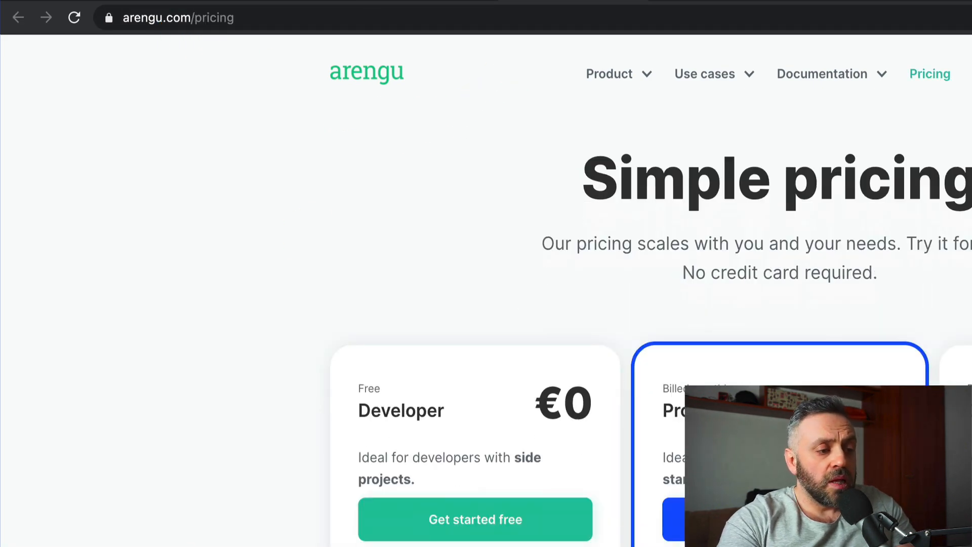
Create a new Arengu form from the Blank Form template
{"action": "scroll", "coordinate": [456, 506], "scroll_direction": "down", "scroll_amount": 3}
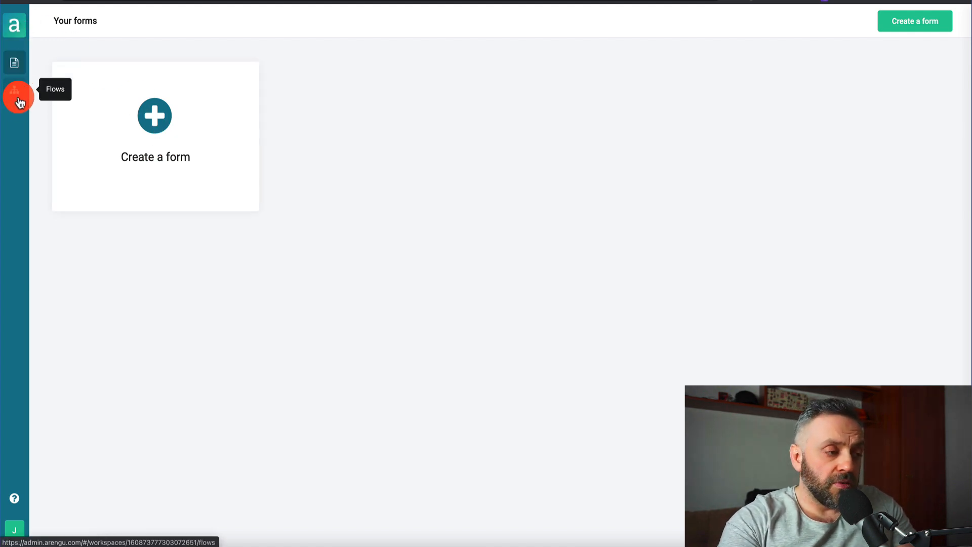
{"action": "left_click", "coordinate": [171, 146]}
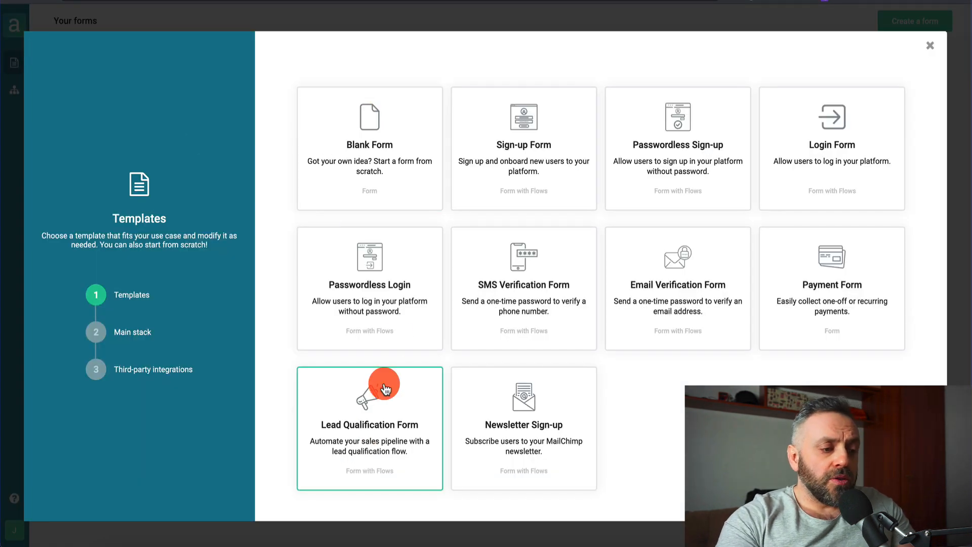
{"action": "left_click", "coordinate": [392, 125]}
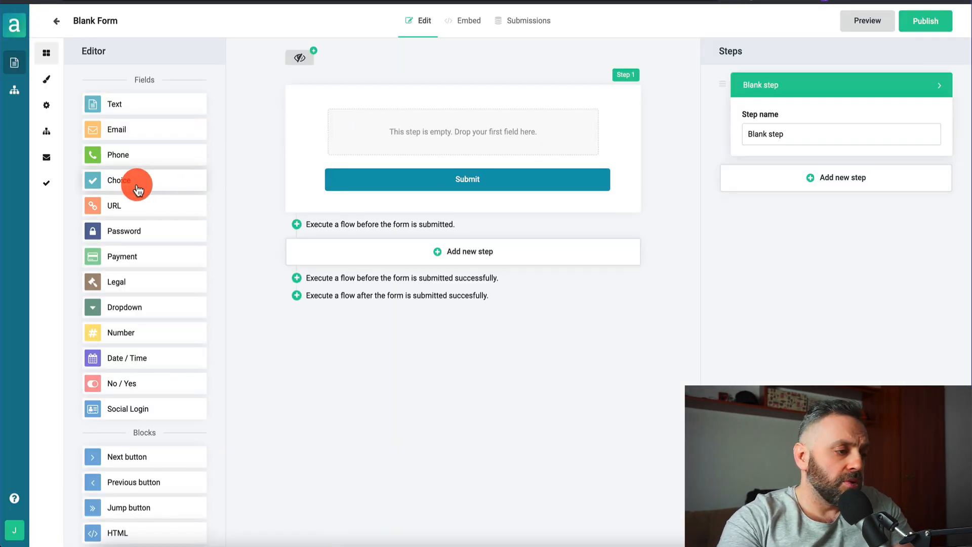
Add an Email field with placeholder 'Your best email' to Step 1, discarding stray Text fields
{"action": "left_click_drag", "start_coordinate": [127, 104], "coordinate": [416, 148]}
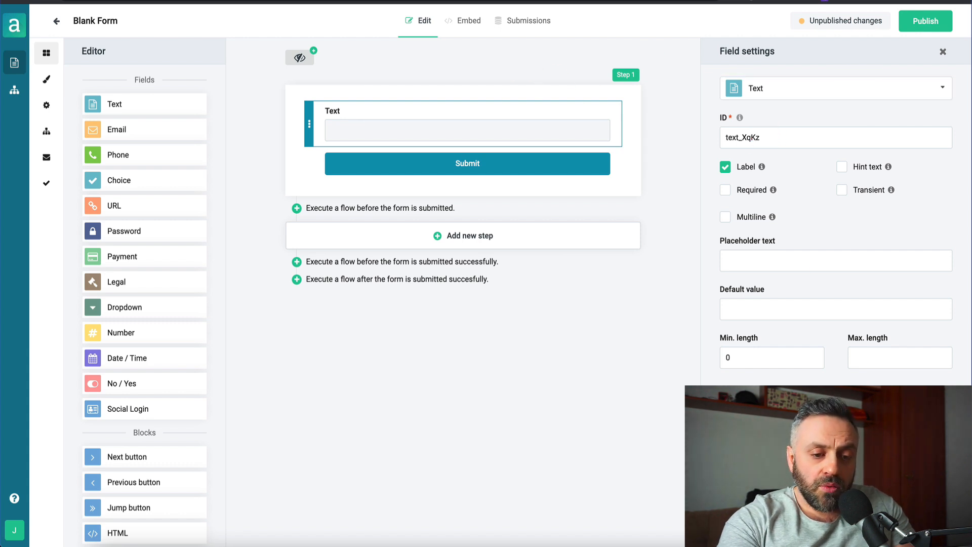
{"action": "key", "text": "Delete"}
{"action": "left_click_drag", "start_coordinate": [116, 131], "coordinate": [457, 147]}
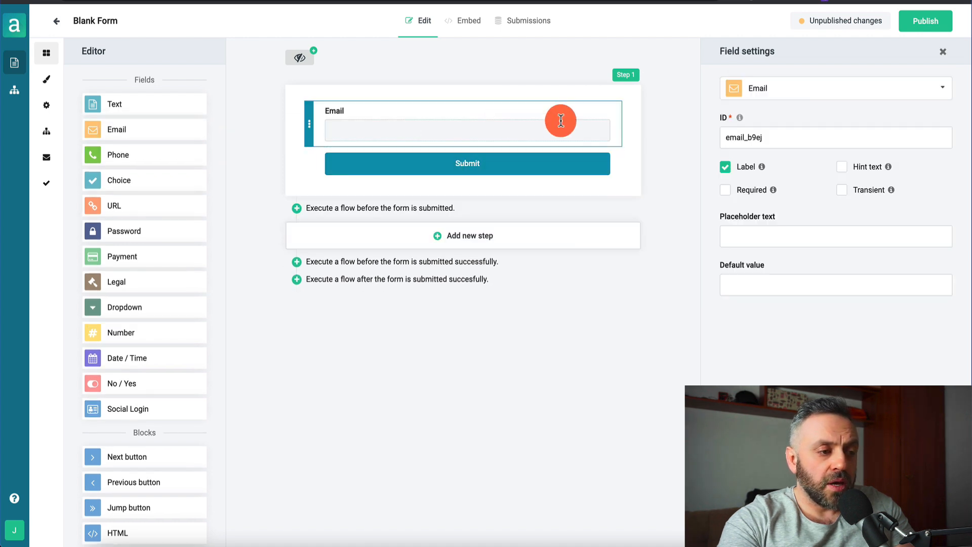
{"action": "left_click", "coordinate": [805, 141]}
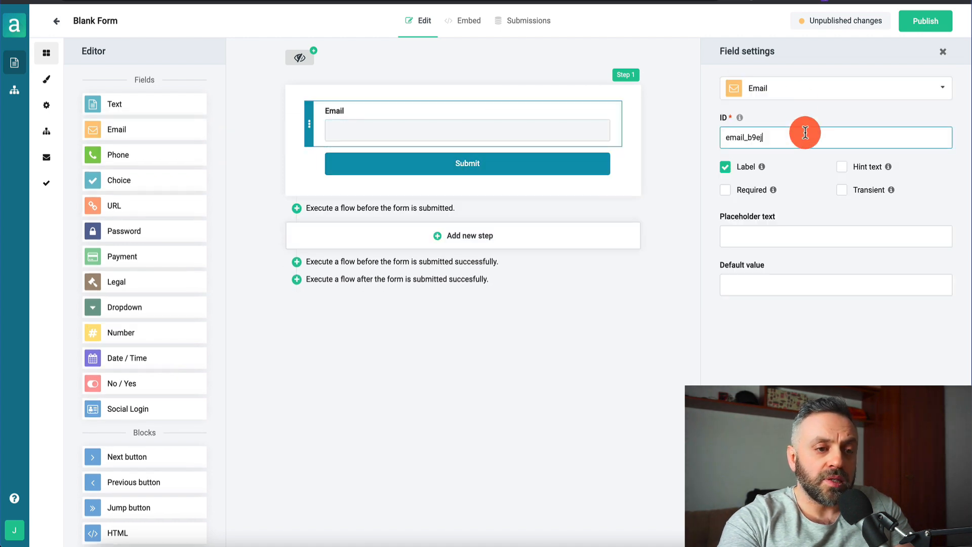
{"action": "left_click", "coordinate": [764, 239]}
{"action": "type", "text": "Your"}
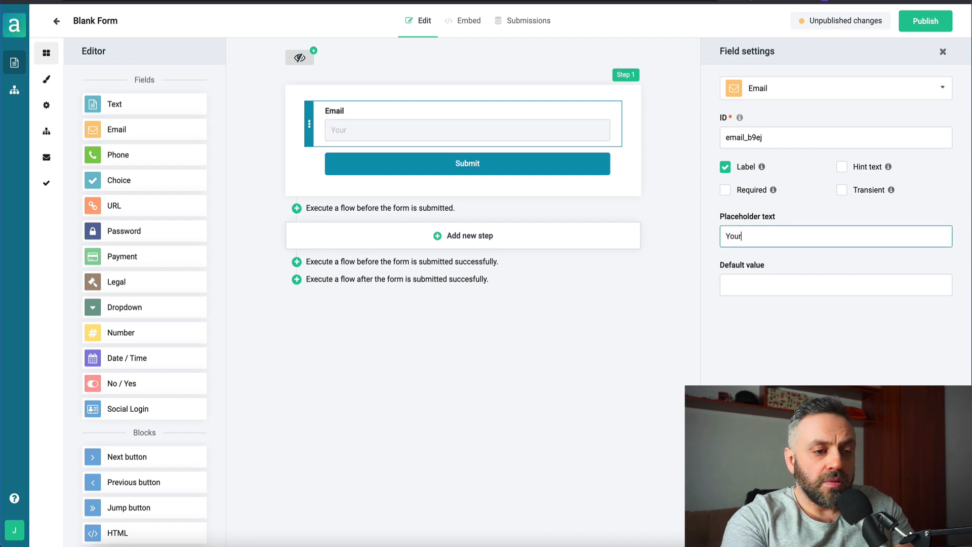
{"action": "type", "text": " best email"}
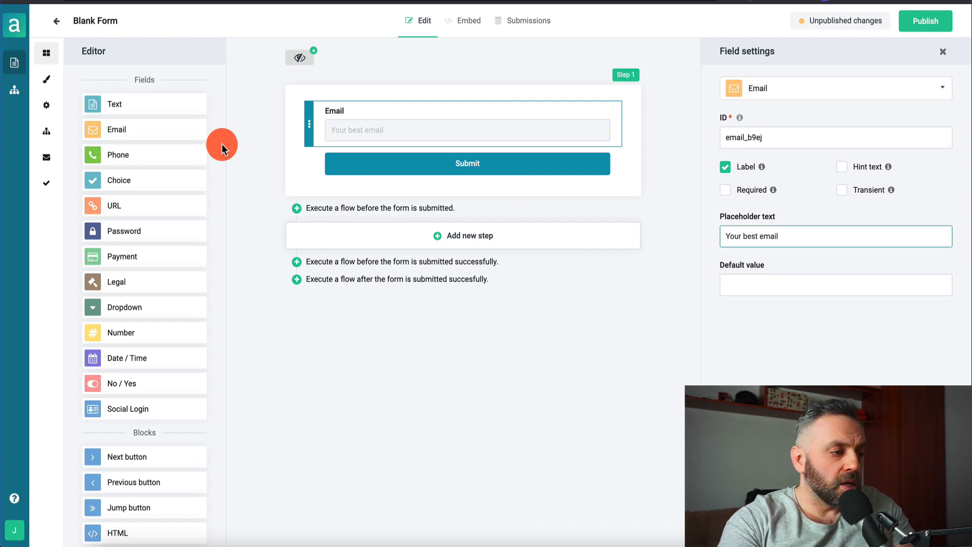
{"action": "left_click_drag", "start_coordinate": [199, 101], "coordinate": [369, 102]}
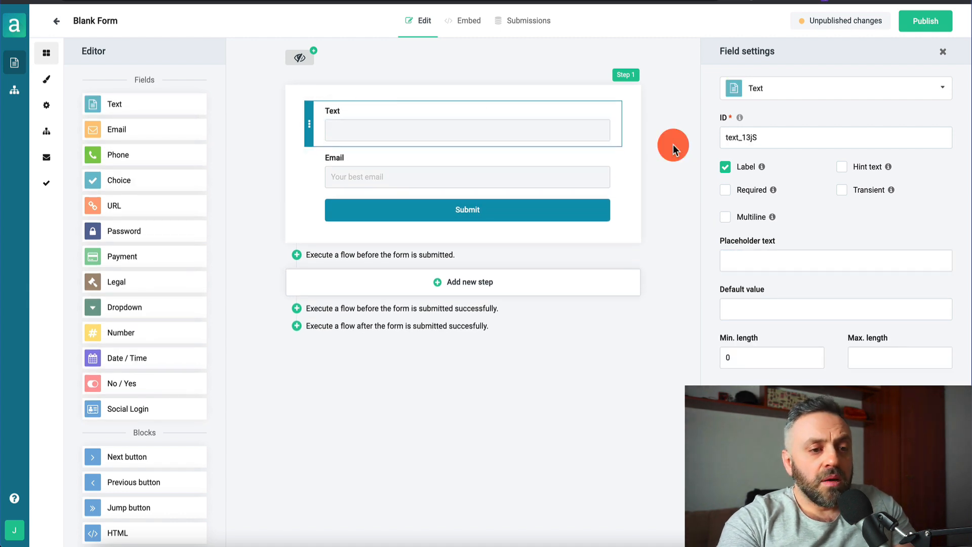
{"action": "left_click", "coordinate": [455, 105]}
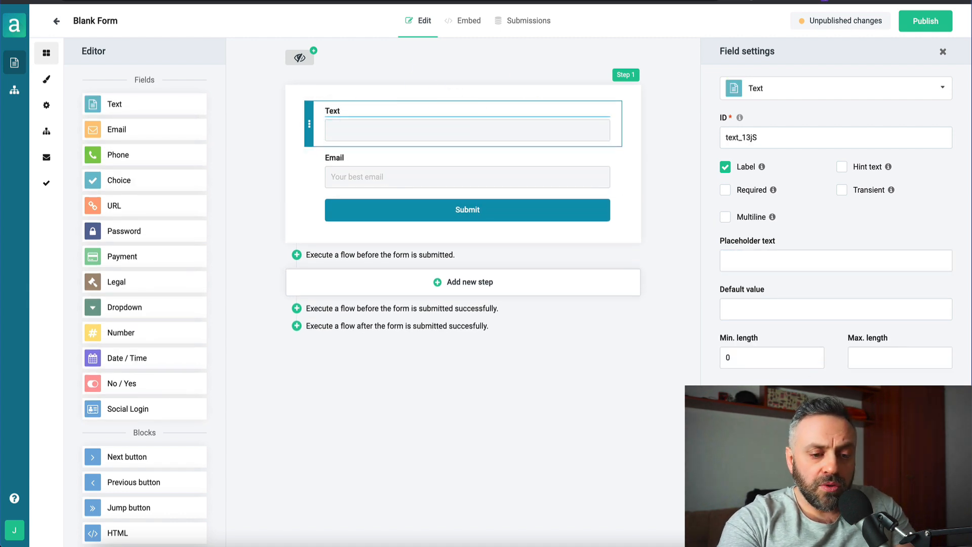
{"action": "key", "text": "ctrl+z"}
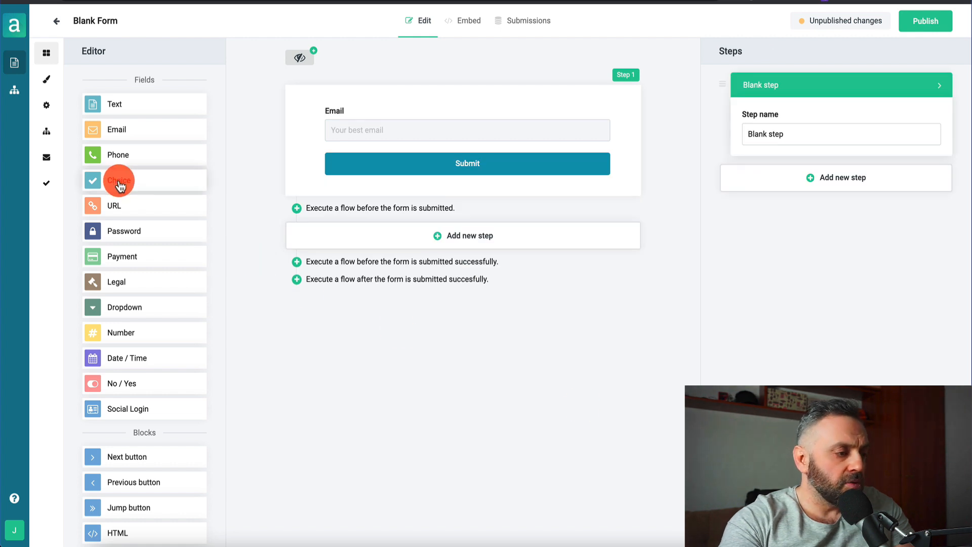
Add a Choice field below Email with ID TE, labelled 'What is your favorite dating app?'
{"action": "left_click_drag", "start_coordinate": [120, 187], "coordinate": [430, 158]}
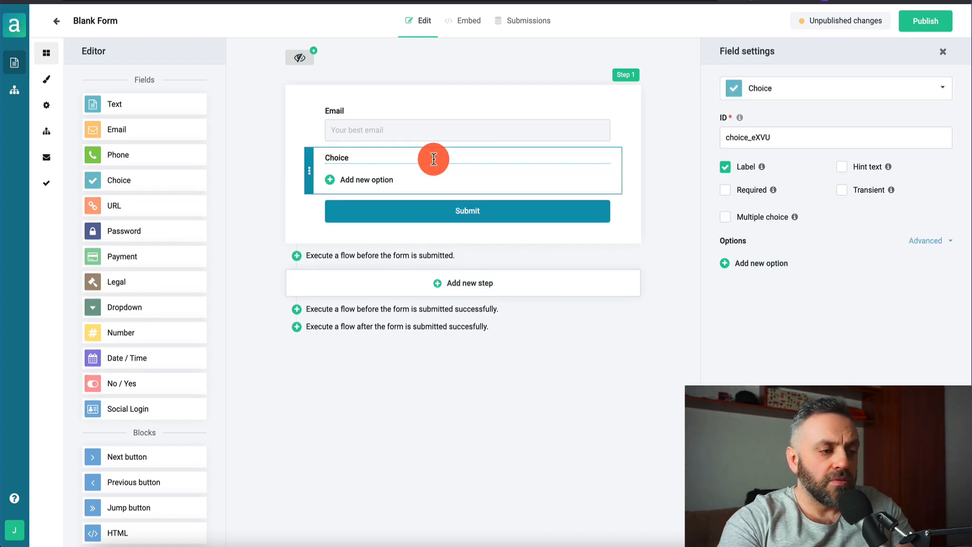
{"action": "left_click", "coordinate": [799, 142]}
{"action": "key", "text": "ctrl+a"}
{"action": "key", "text": "BackSpace"}
{"action": "type", "text": "TE"}
{"action": "left_click", "coordinate": [335, 157]}
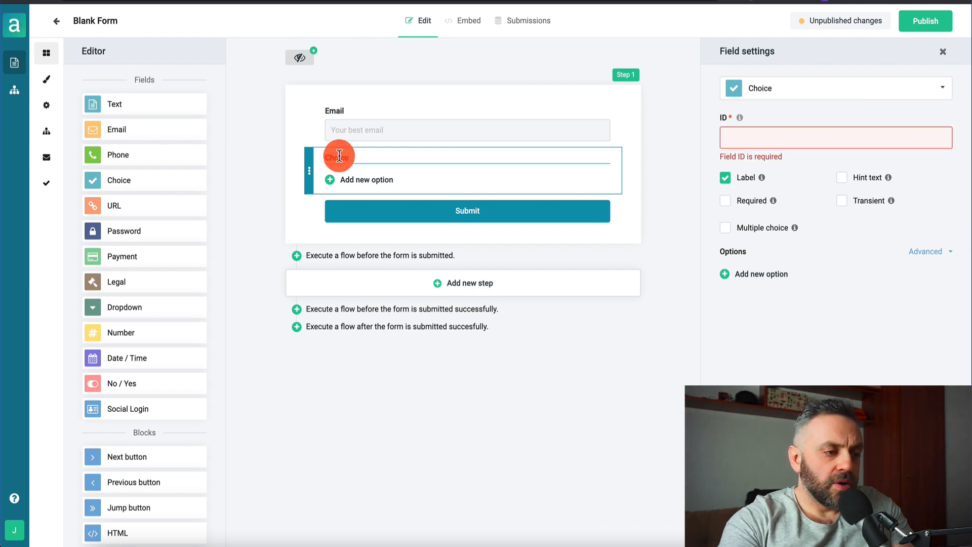
{"action": "type", "text": "What is your favorite dating app?"}
Give the question the options Tinder, OKCupid, Hinge and None of the above
{"action": "left_click", "coordinate": [369, 179]}
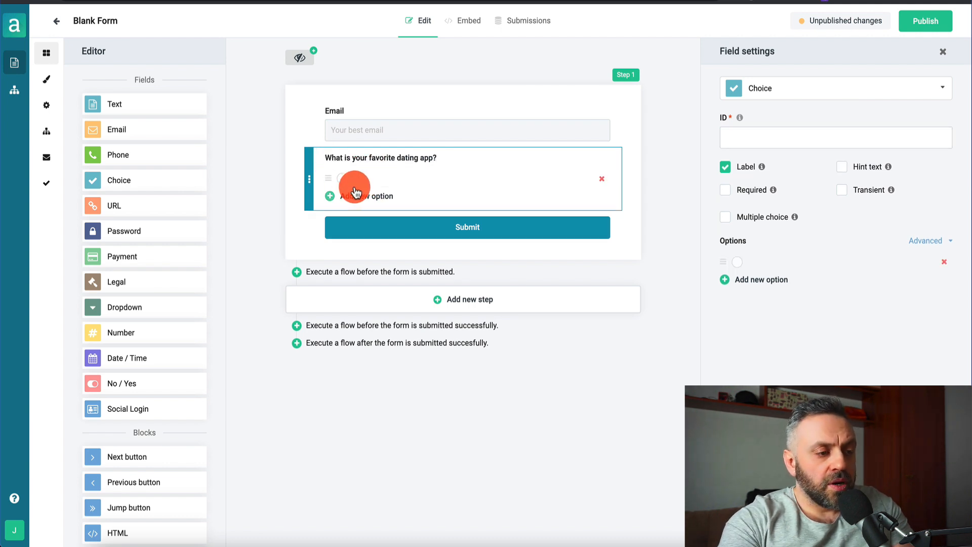
{"action": "type", "text": "Tinder"}
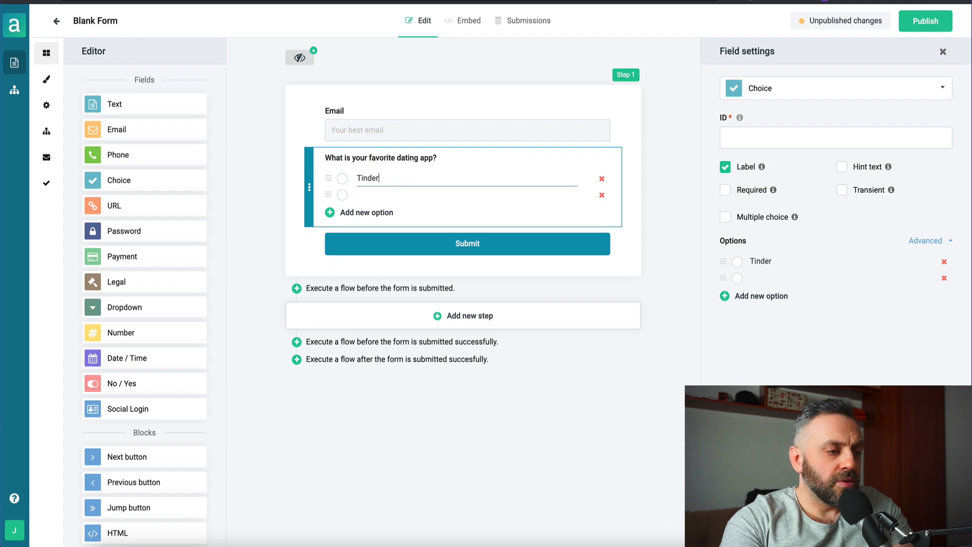
{"action": "left_click", "coordinate": [360, 194]}
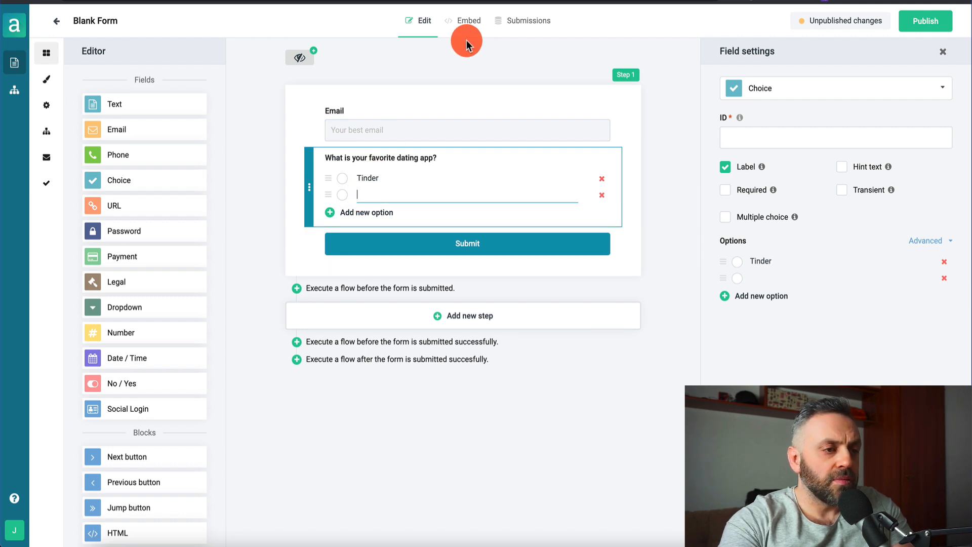
{"action": "type", "text": "OKCupid Hinge None of the above"}
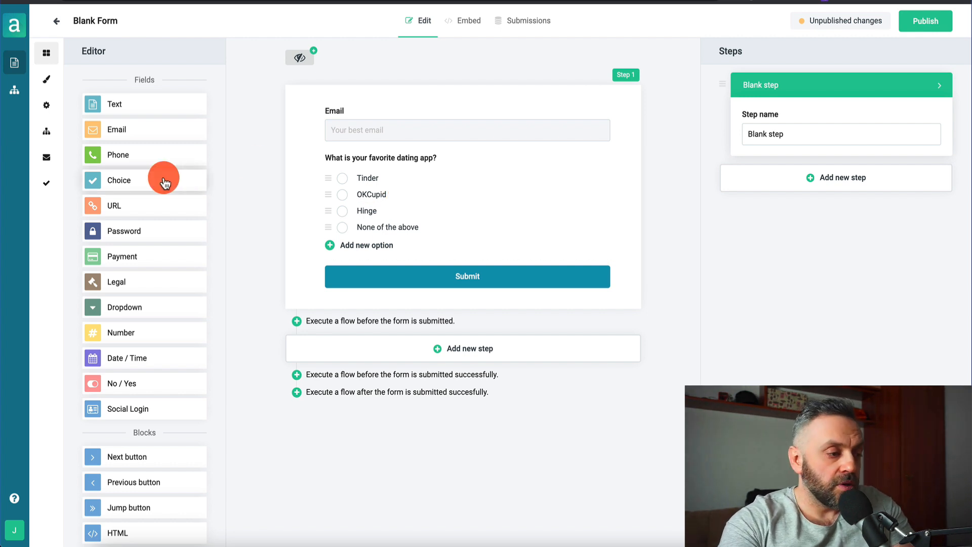
{"action": "left_click", "coordinate": [449, 163]}
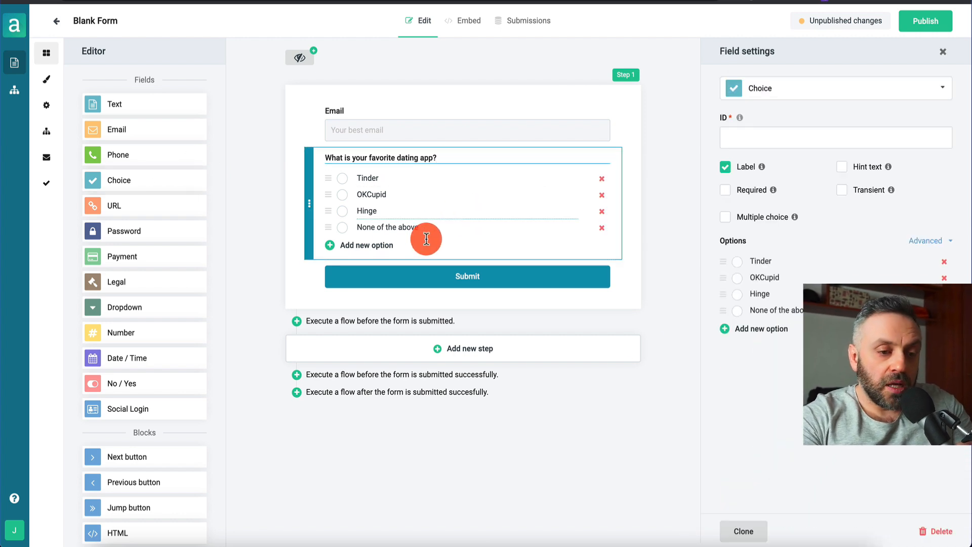
Duplicate the dating app question and relabel the copy as the texting-after-a-first-date question
{"action": "left_click", "coordinate": [755, 531]}
{"action": "left_click", "coordinate": [420, 270]}
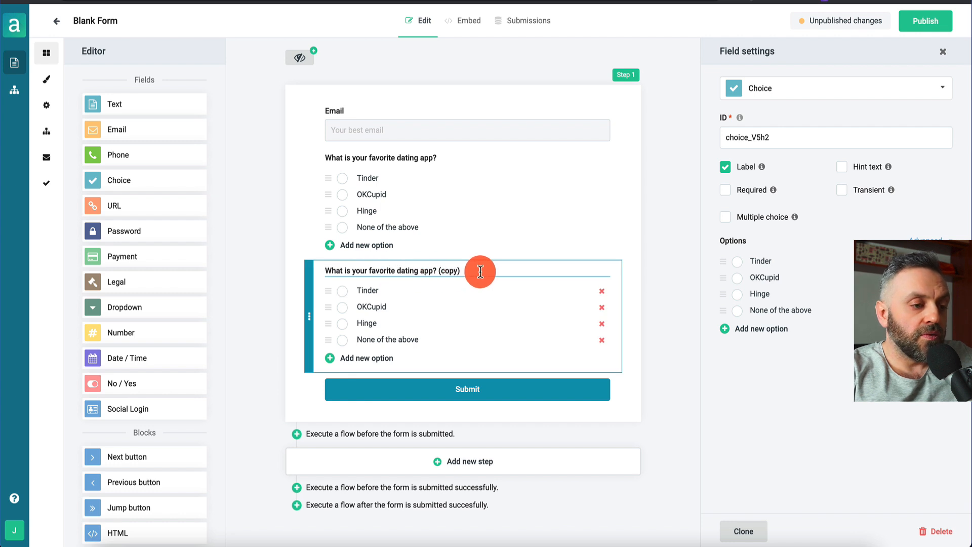
{"action": "triple_click", "coordinate": [480, 272]}
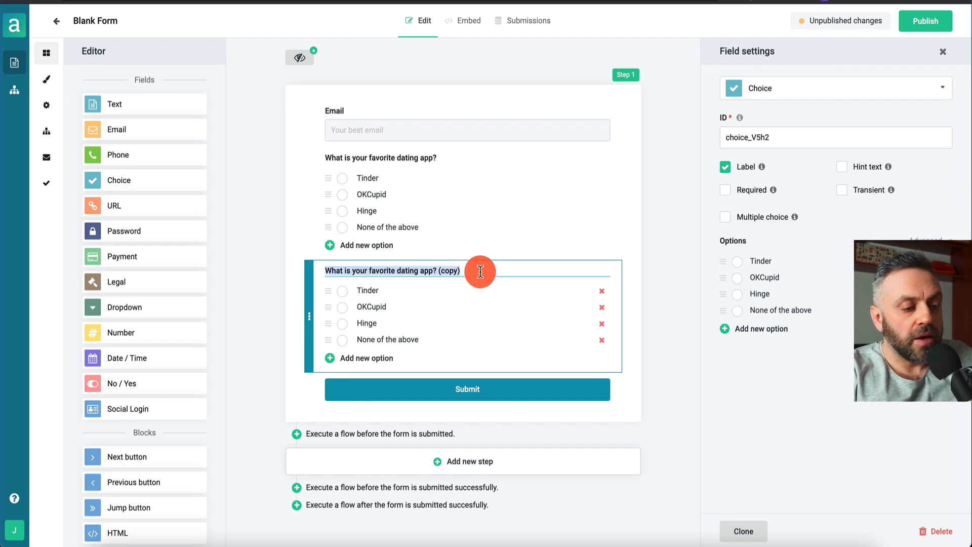
{"action": "type", "text": "How long do you wait before tex"}
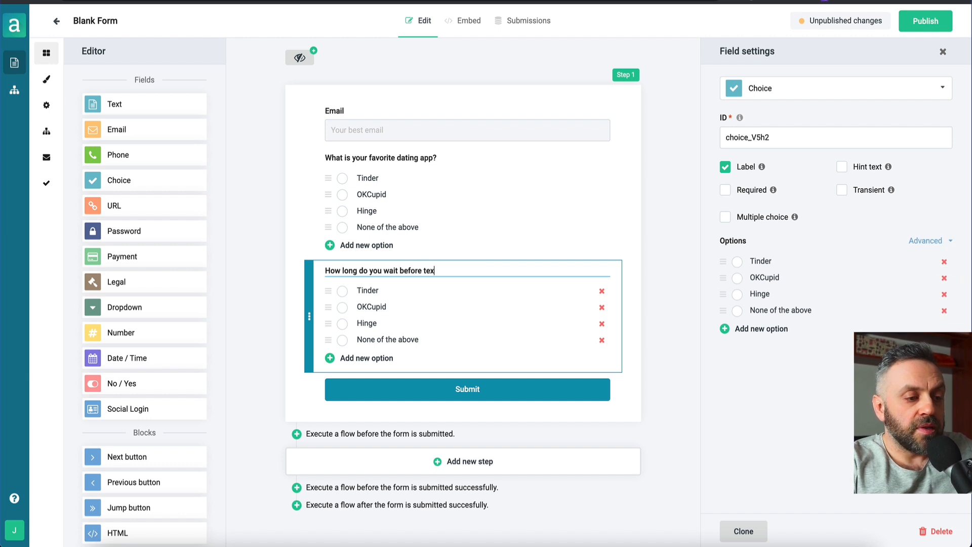
{"action": "type", "text": "ting someone after the"}
{"action": "type", "text": "r"}
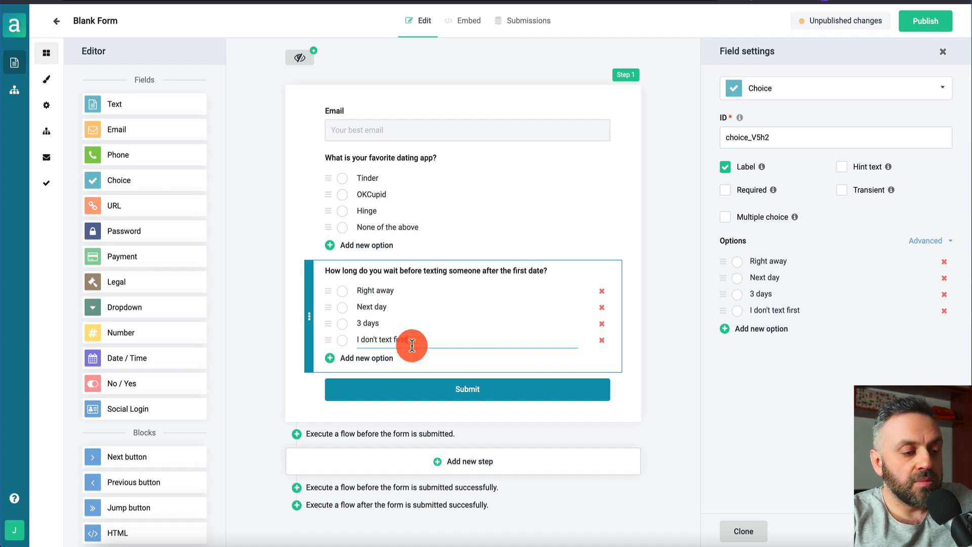
Duplicate the texting question to make the describe-your-personality question
{"action": "left_click", "coordinate": [739, 533]}
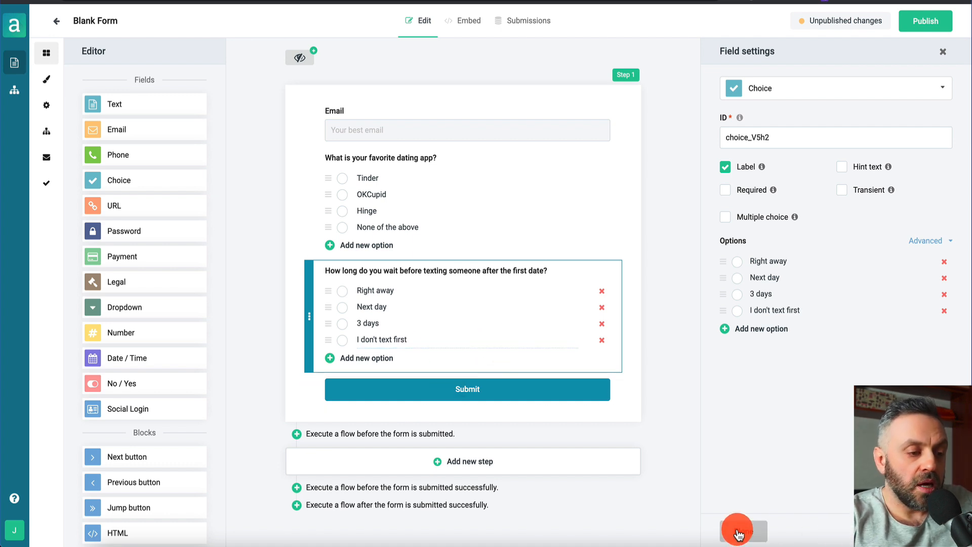
{"action": "left_click", "coordinate": [453, 383]}
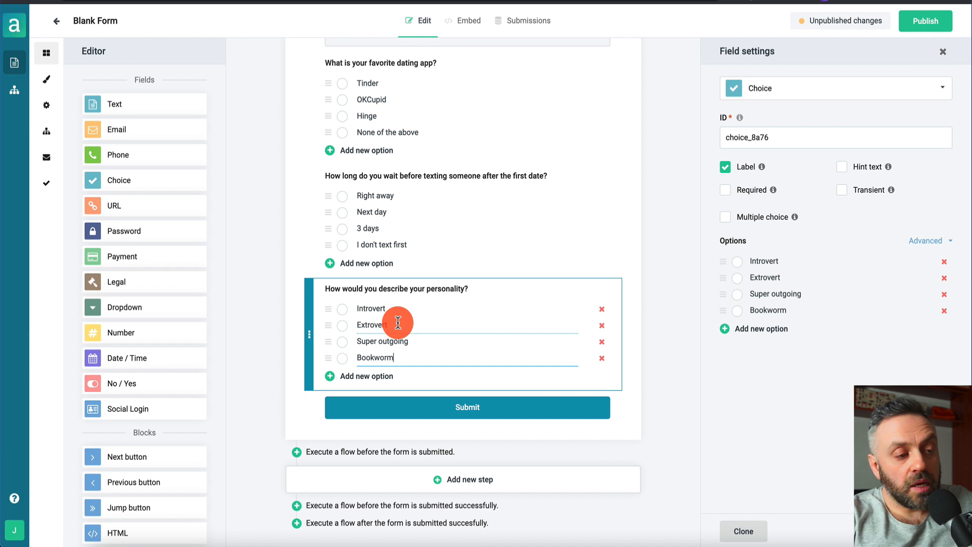
{"action": "scroll", "coordinate": [398, 322], "scroll_direction": "up", "scroll_amount": 2}
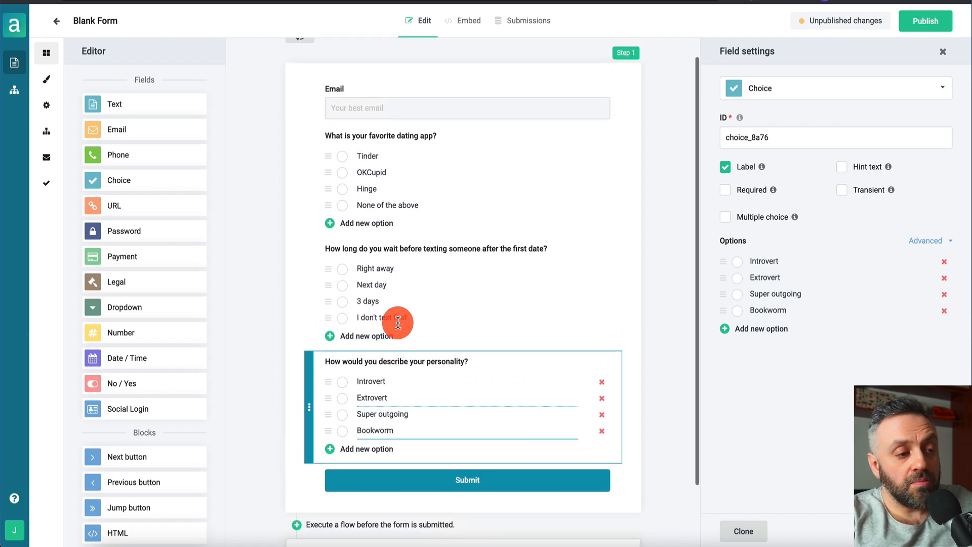
{"action": "scroll", "coordinate": [397, 323], "scroll_direction": "down", "scroll_amount": 2}
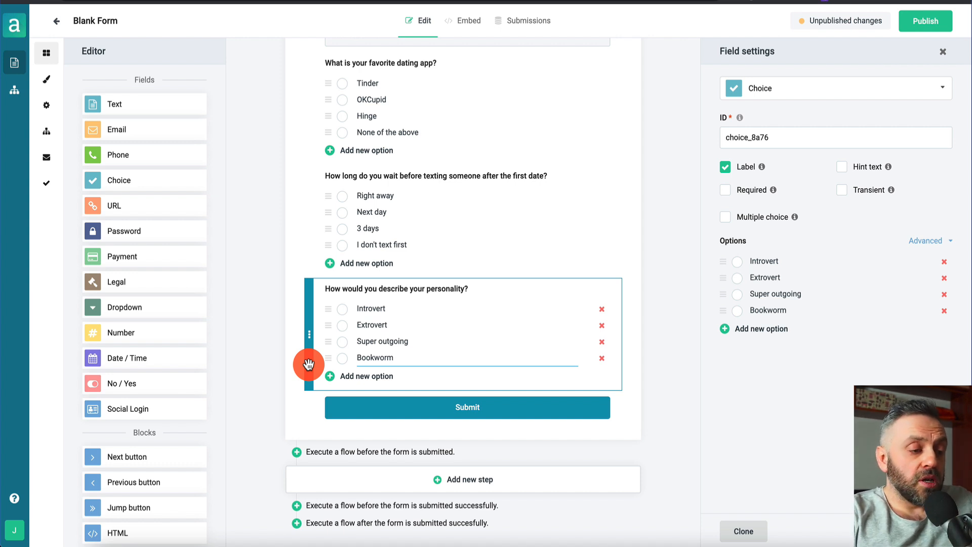
Duplicate once more for the question 'Is a traditional marriage your endgame?'
{"action": "left_click", "coordinate": [743, 530]}
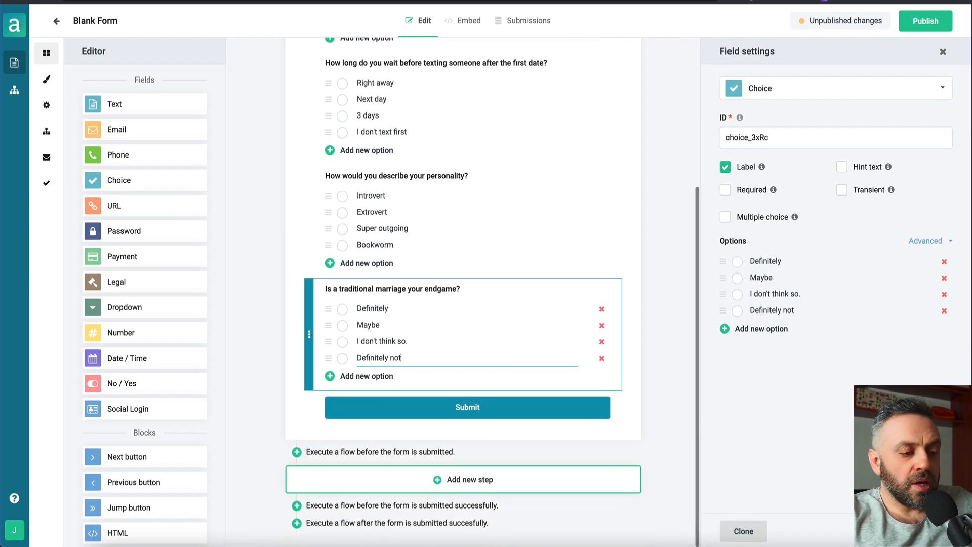
{"action": "scroll", "coordinate": [414, 327], "scroll_direction": "up", "scroll_amount": 5}
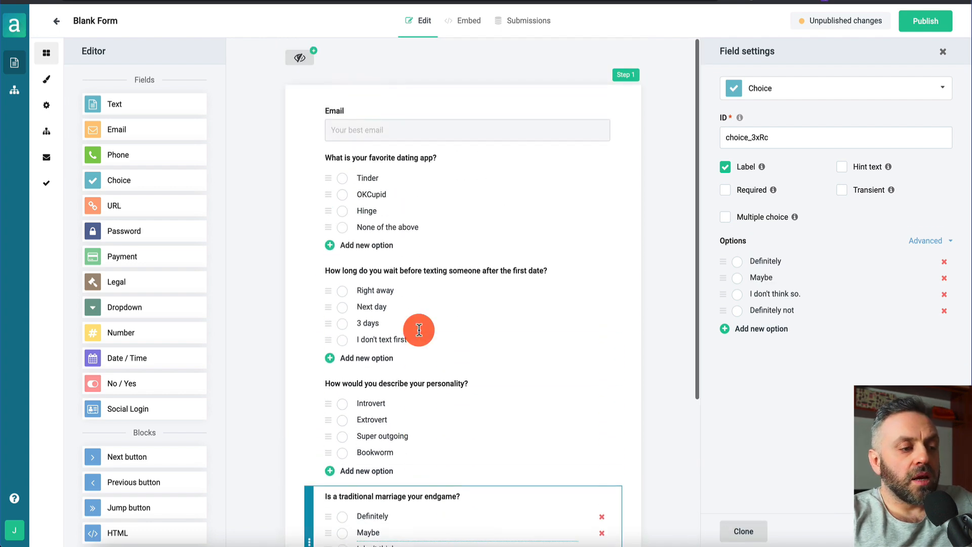
{"action": "scroll", "coordinate": [419, 330], "scroll_direction": "down", "scroll_amount": 4}
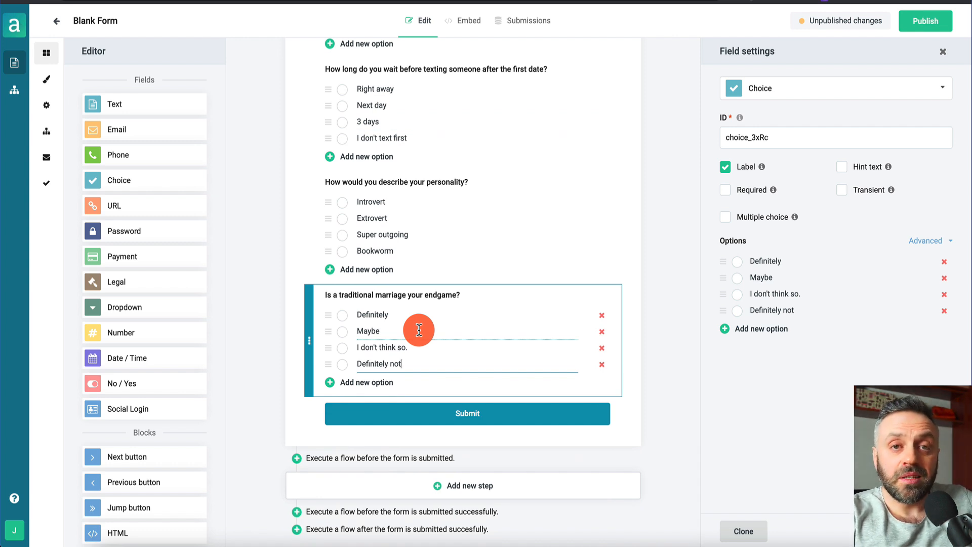
{"action": "scroll", "coordinate": [419, 330], "scroll_direction": "down", "scroll_amount": 1}
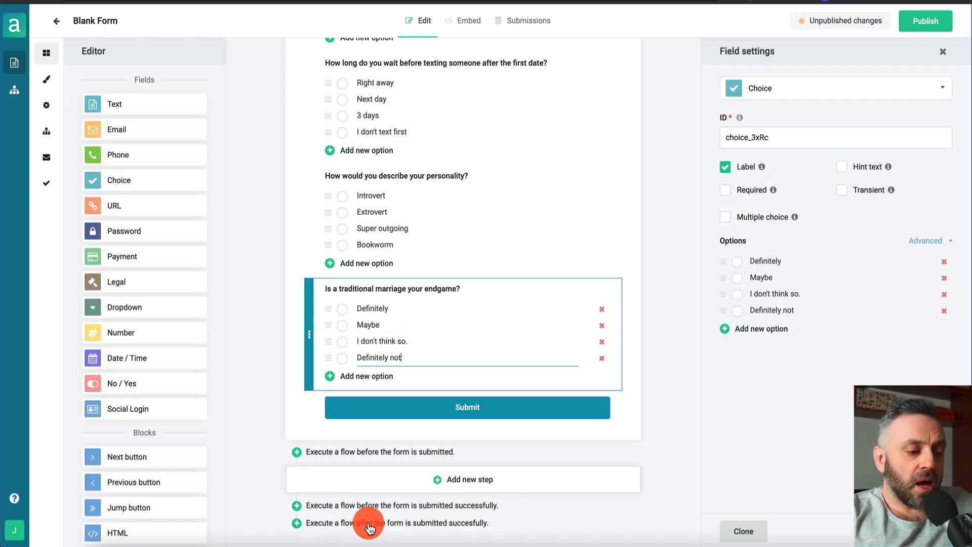
Add an empty after-submission flow named Flow1 in the form's Flows panel
{"action": "left_click", "coordinate": [297, 525]}
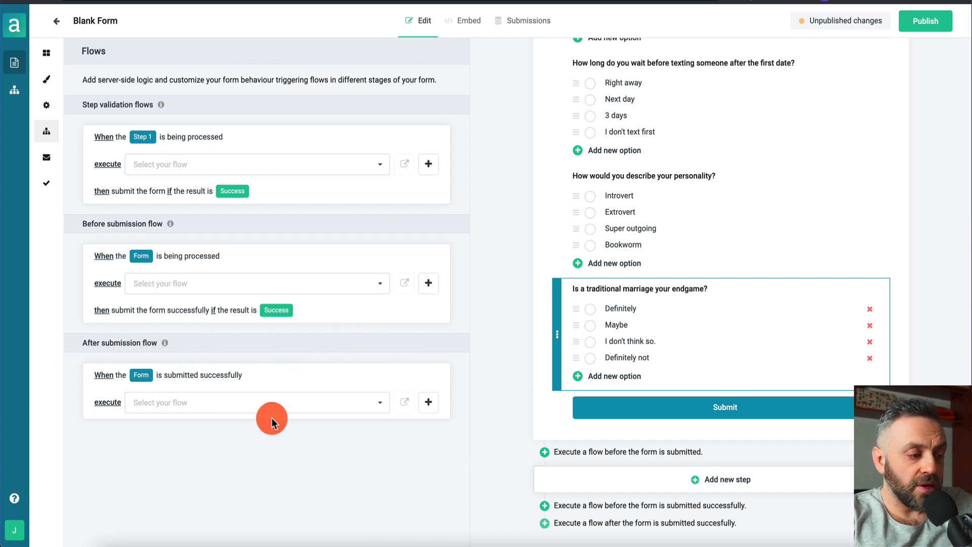
{"action": "left_click", "coordinate": [428, 405]}
{"action": "left_click", "coordinate": [404, 372]}
{"action": "type", "text": "Flow1"}
{"action": "key", "text": "Return"}
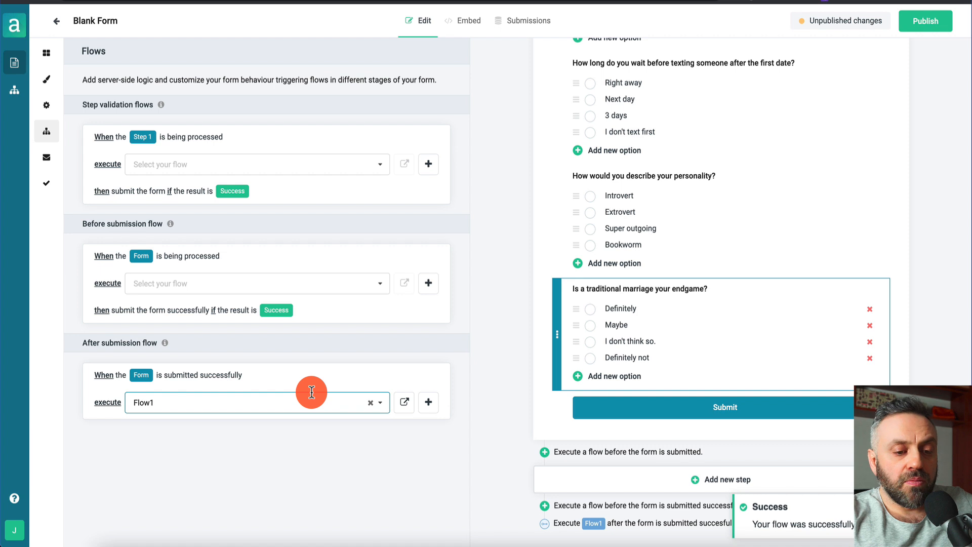
{"action": "left_click", "coordinate": [585, 439]}
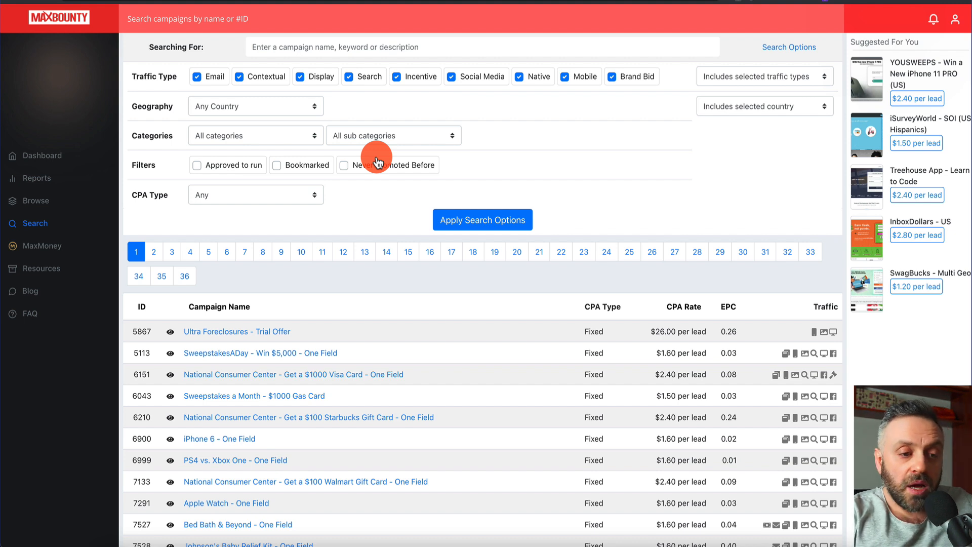
Set the MaxBounty campaign filters to the Dating category and United States geography
{"action": "left_click", "coordinate": [259, 138]}
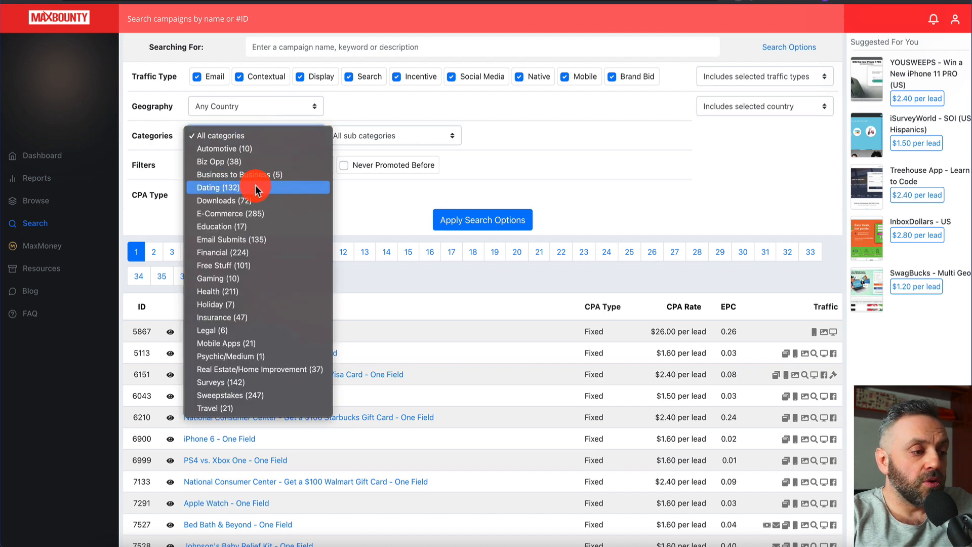
{"action": "key", "text": "Escape"}
{"action": "left_click", "coordinate": [273, 172]}
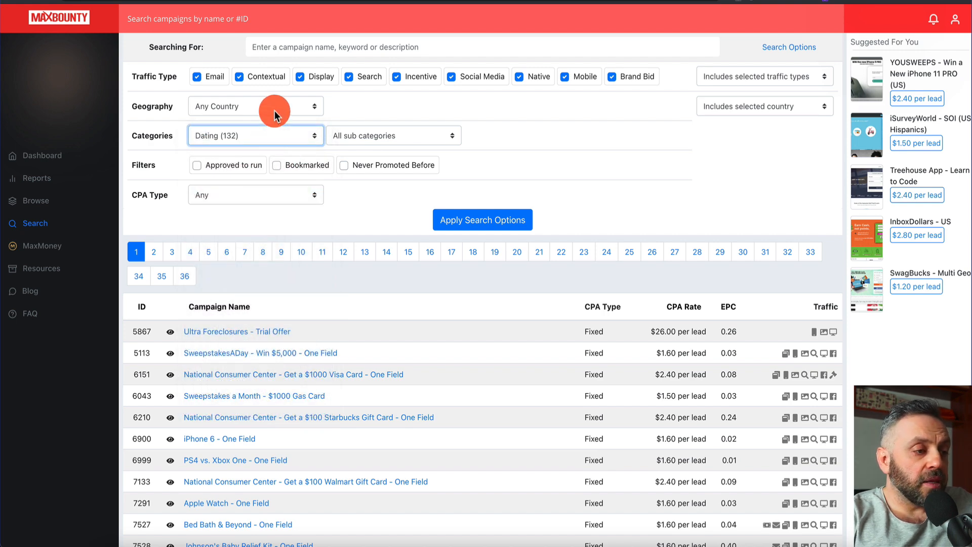
{"action": "left_click", "coordinate": [274, 115]}
{"action": "scroll", "coordinate": [262, 247], "scroll_direction": "down", "scroll_amount": 15}
{"action": "scroll", "coordinate": [238, 428], "scroll_direction": "down", "scroll_amount": 20}
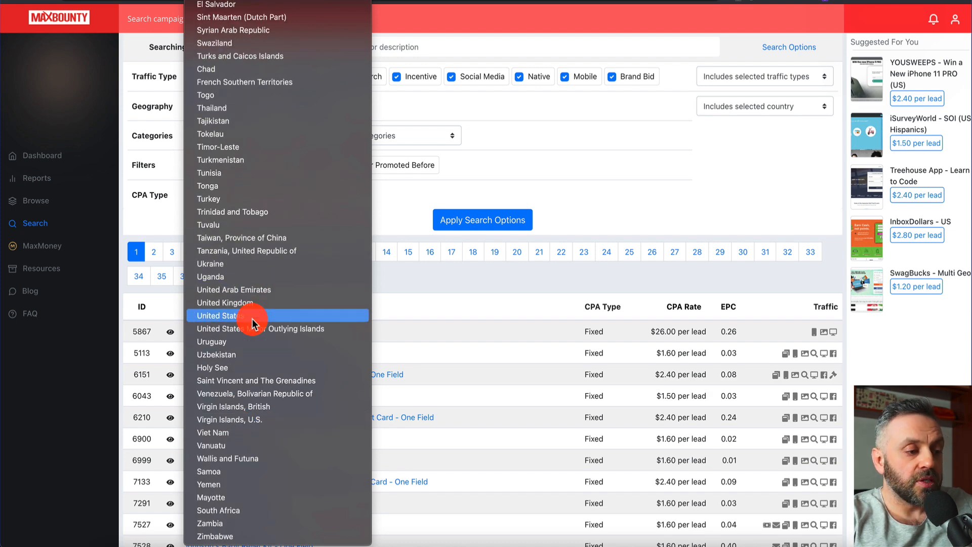
{"action": "left_click", "coordinate": [253, 319]}
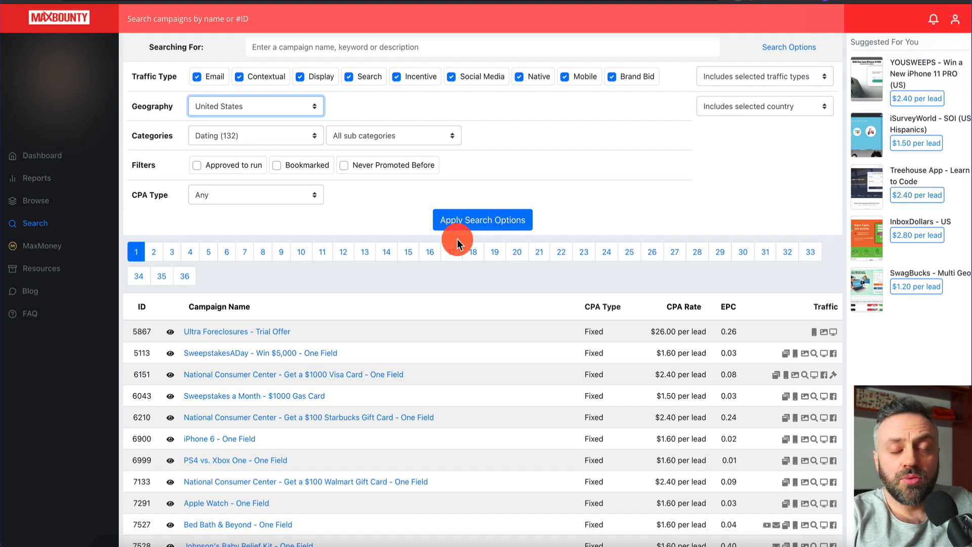
Apply the search options and scroll to the results table, led by Cindy Matches offers
{"action": "left_click", "coordinate": [439, 222]}
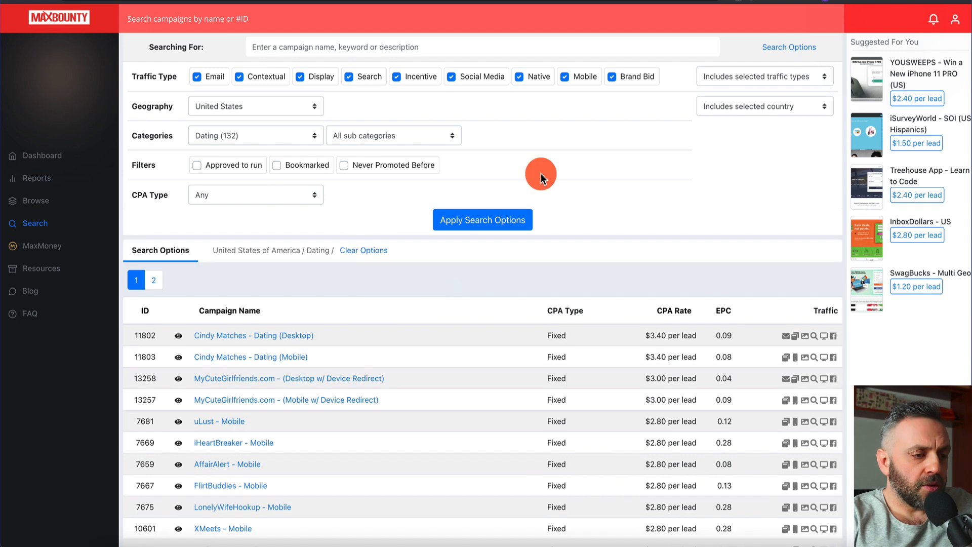
{"action": "scroll", "coordinate": [454, 324], "scroll_direction": "down", "scroll_amount": 10}
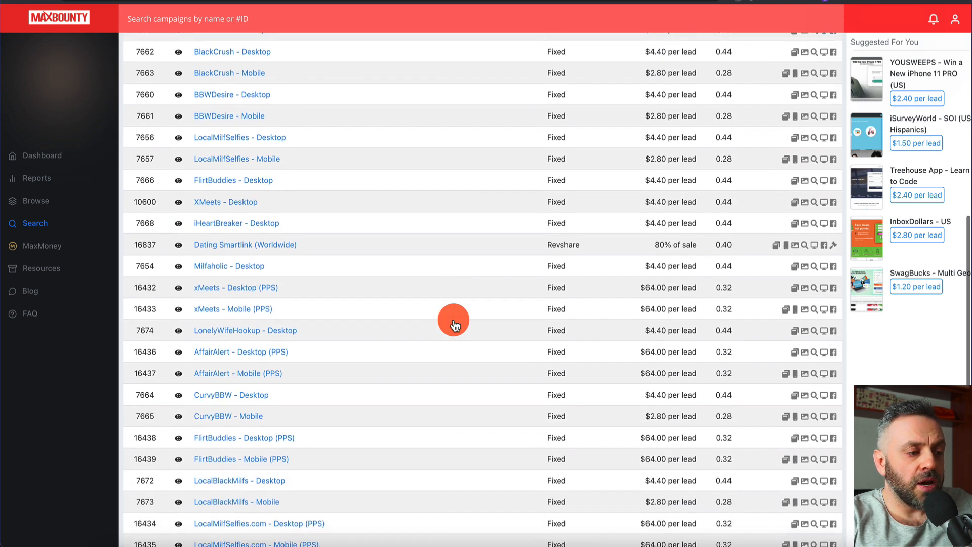
{"action": "scroll", "coordinate": [455, 324], "scroll_direction": "up", "scroll_amount": 10}
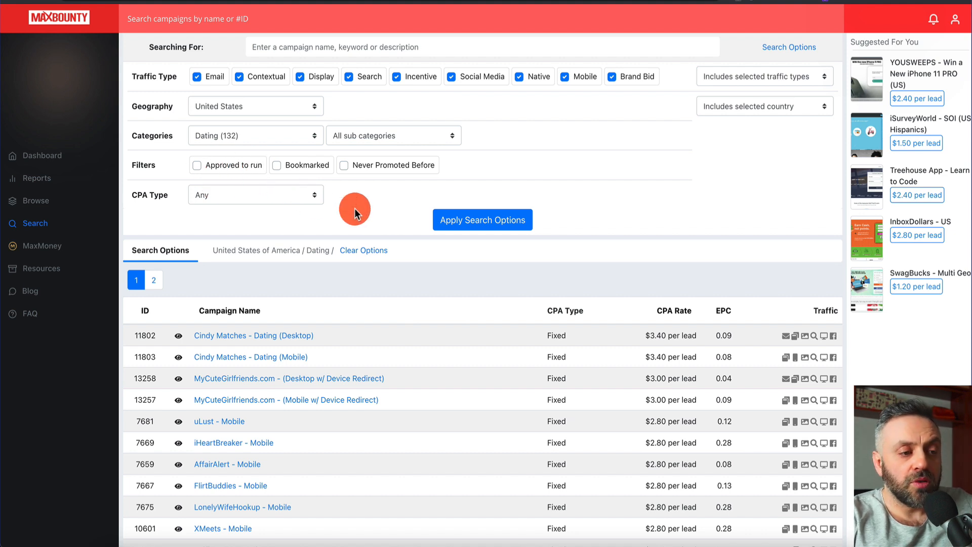
{"action": "scroll", "coordinate": [354, 208], "scroll_direction": "down", "scroll_amount": 4}
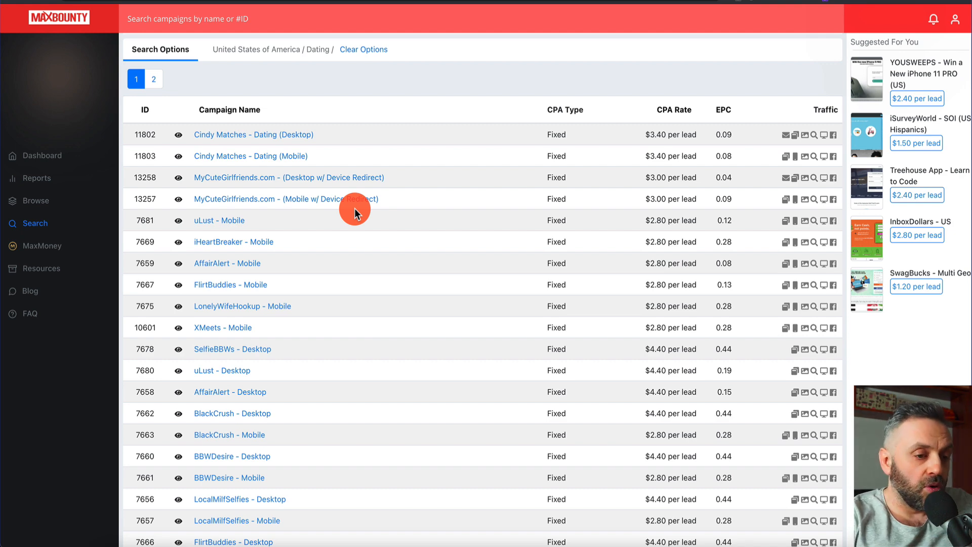
{"action": "scroll", "coordinate": [355, 208], "scroll_direction": "up", "scroll_amount": 4}
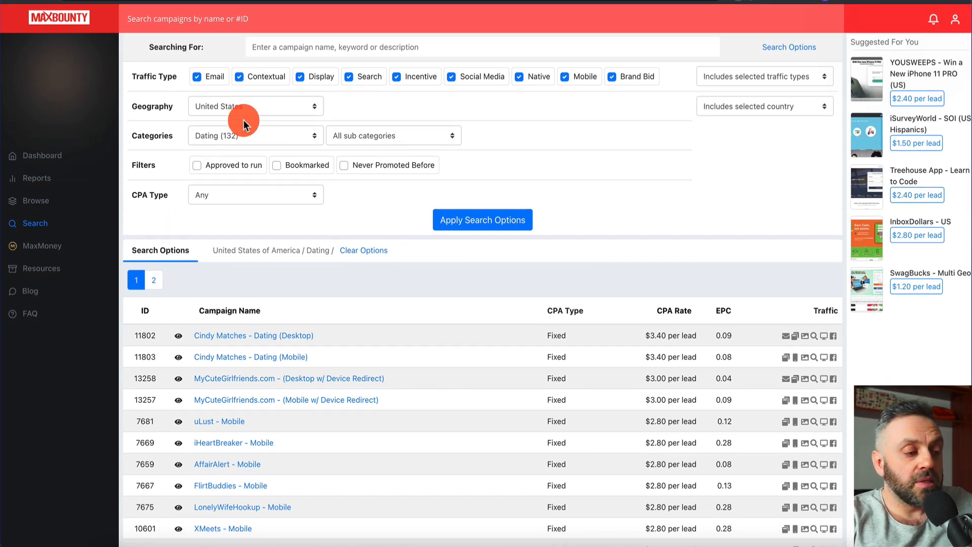
{"action": "scroll", "coordinate": [222, 220], "scroll_direction": "down", "scroll_amount": 3}
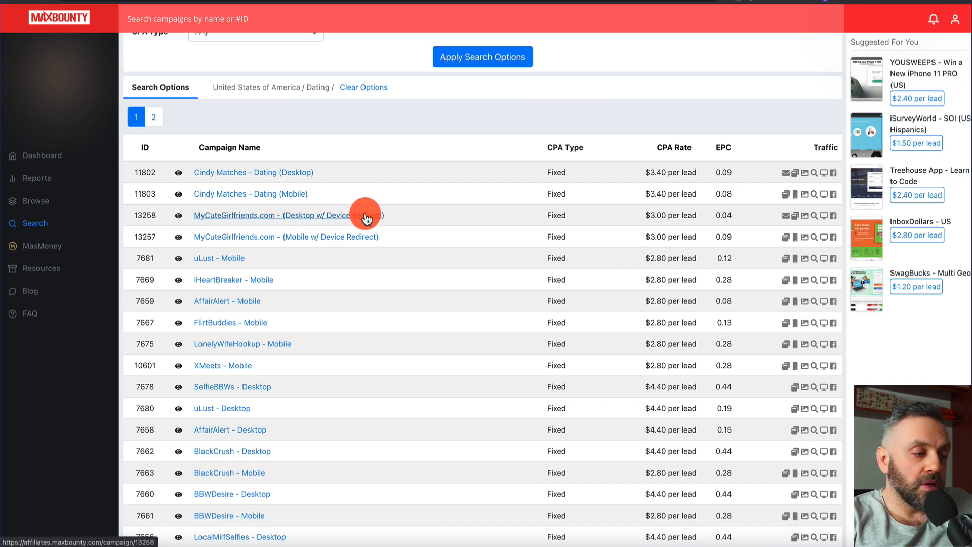
Select the entire campaign table through the Table extension menu
{"action": "right_click", "coordinate": [162, 150]}
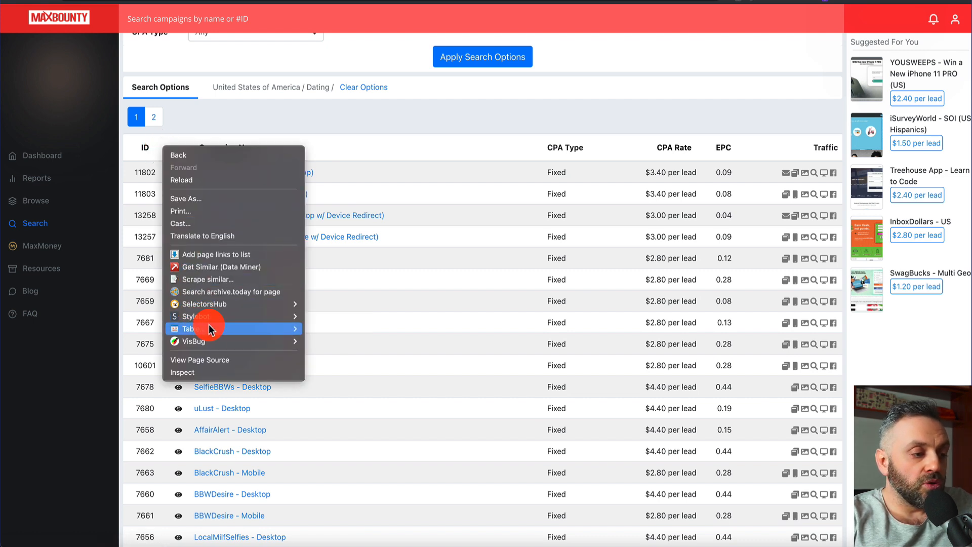
{"action": "mouse_move", "coordinate": [210, 332]}
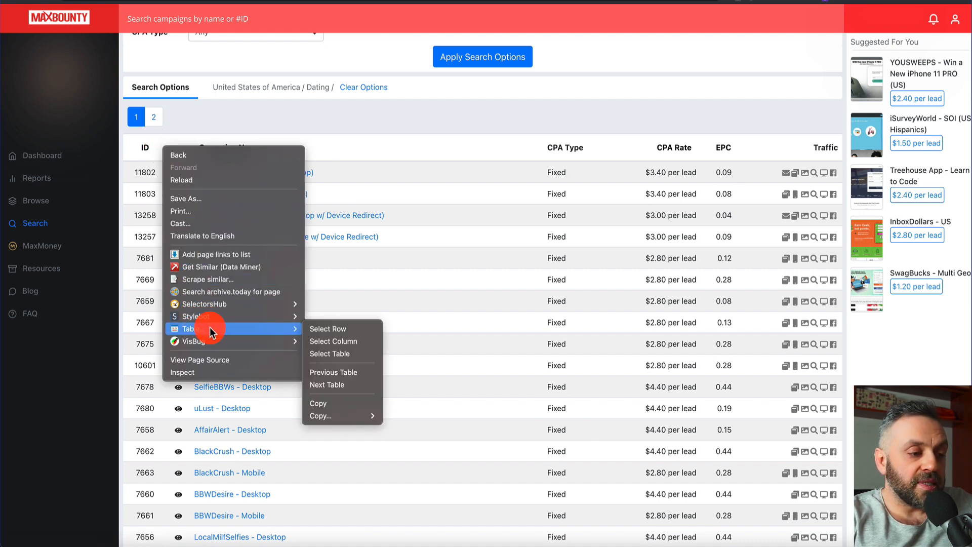
{"action": "left_click", "coordinate": [339, 354]}
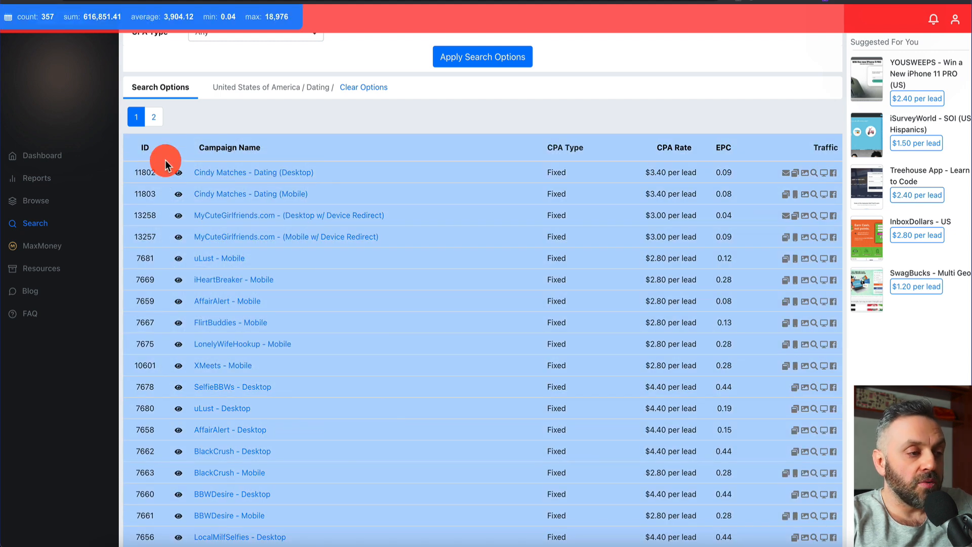
Copy the table as text and switch to the Affiliate Offers spreadsheet
{"action": "right_click", "coordinate": [167, 151]}
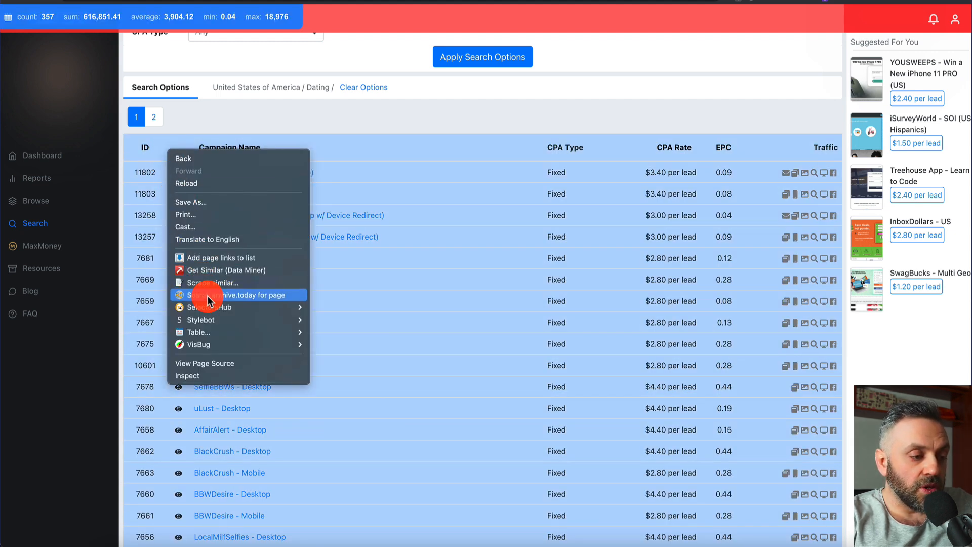
{"action": "mouse_move", "coordinate": [223, 332]}
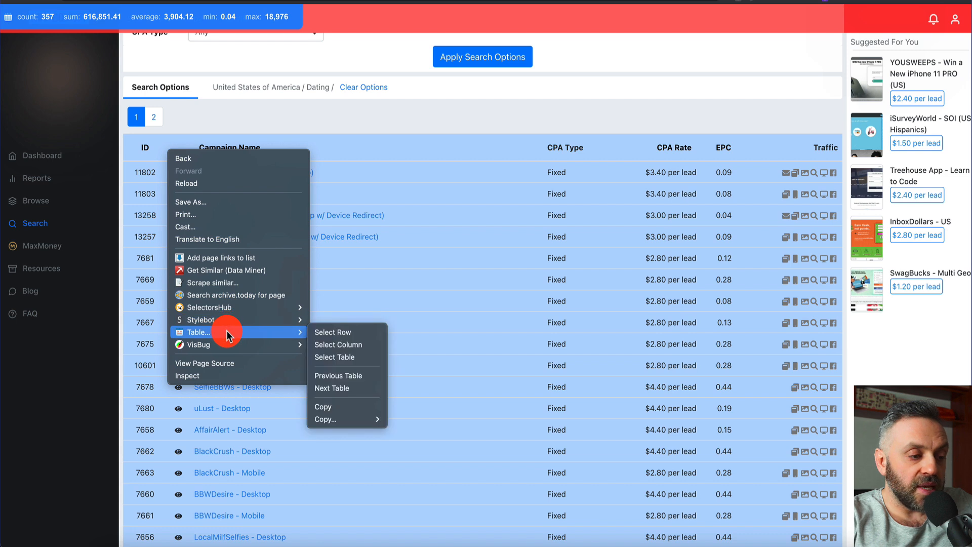
{"action": "mouse_move", "coordinate": [352, 422]}
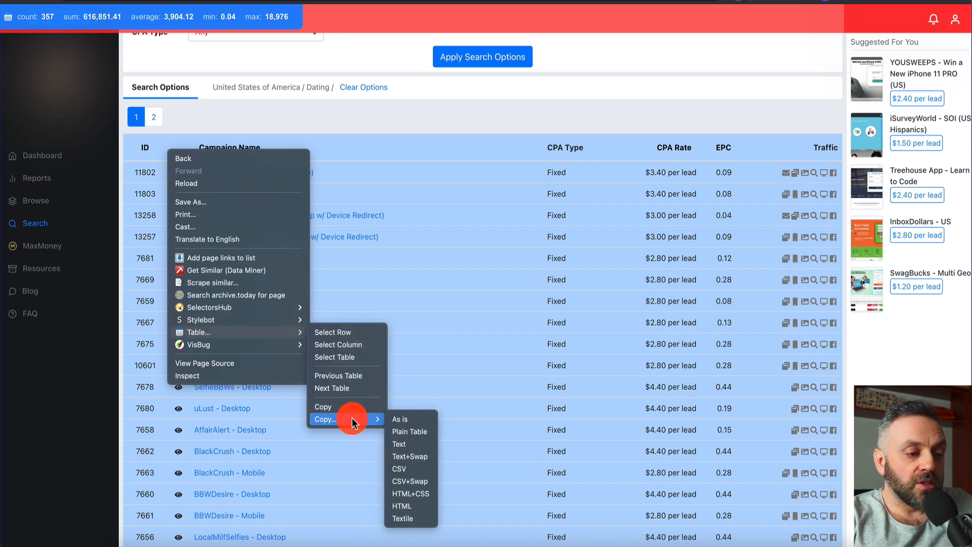
{"action": "left_click", "coordinate": [411, 445]}
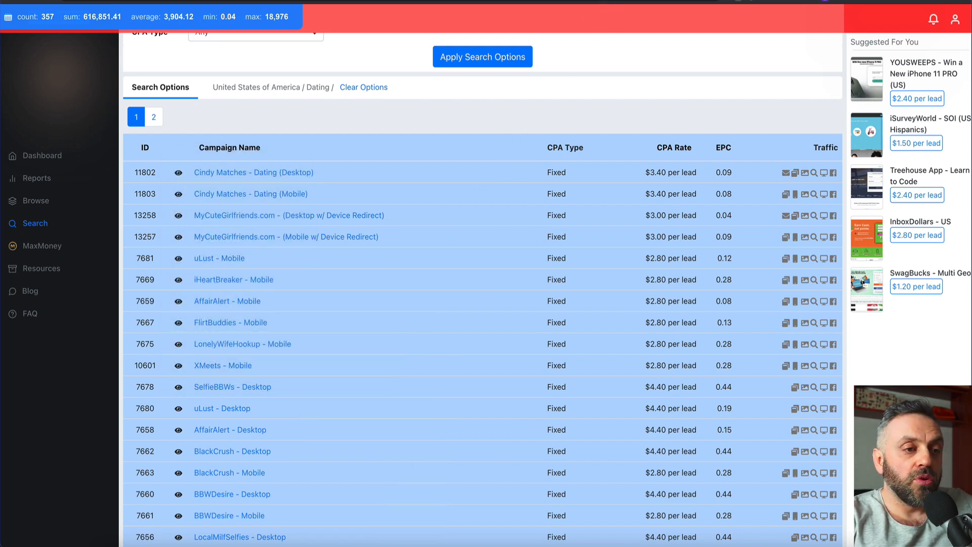
{"action": "left_click", "coordinate": [167, 1]}
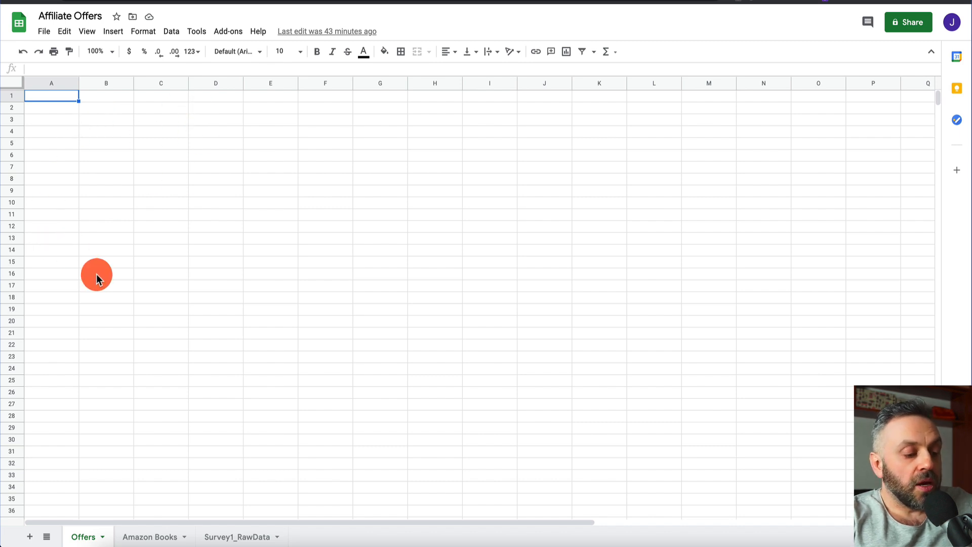
Paste the campaign table into the Offers sheet and add a Country header in G1 with US in G2
{"action": "key", "text": "ctrl+v"}
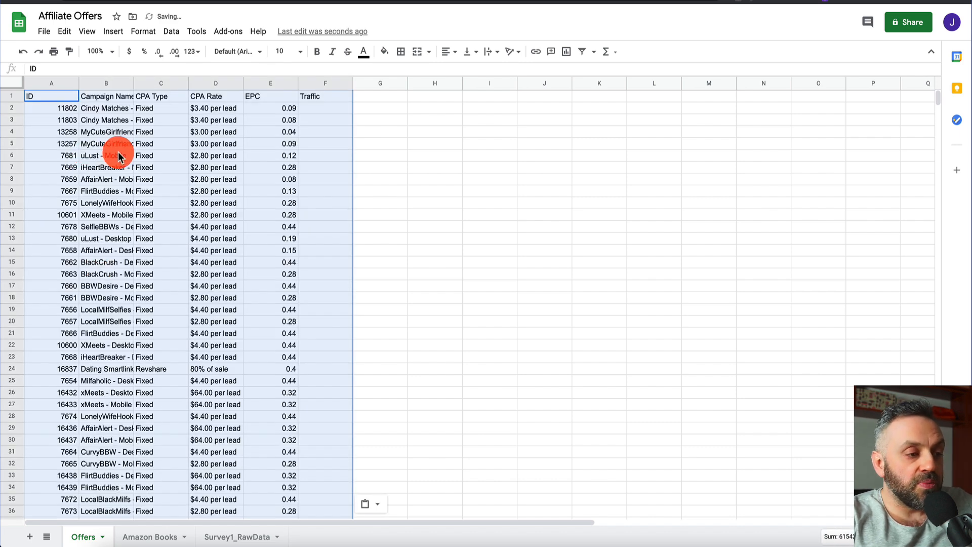
{"action": "left_click", "coordinate": [120, 155]}
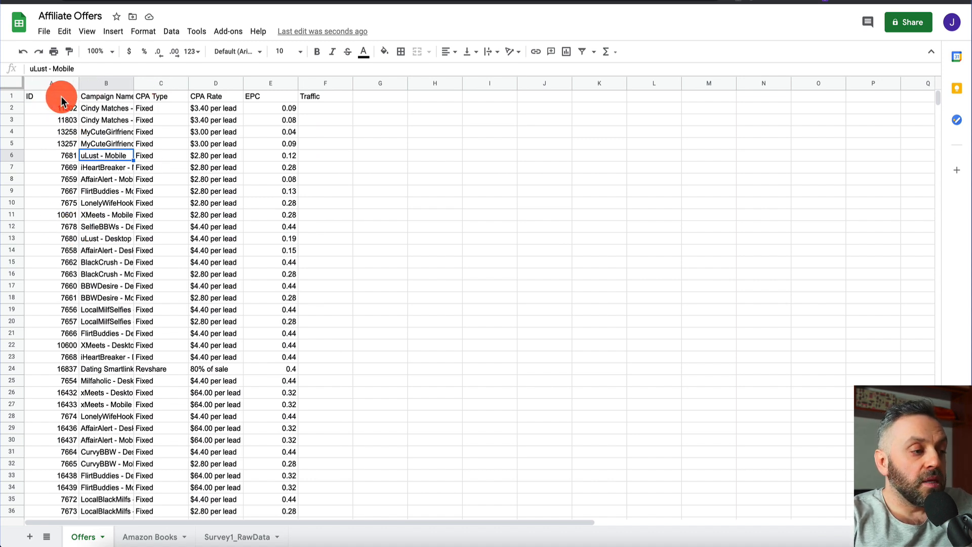
{"action": "left_click", "coordinate": [378, 97]}
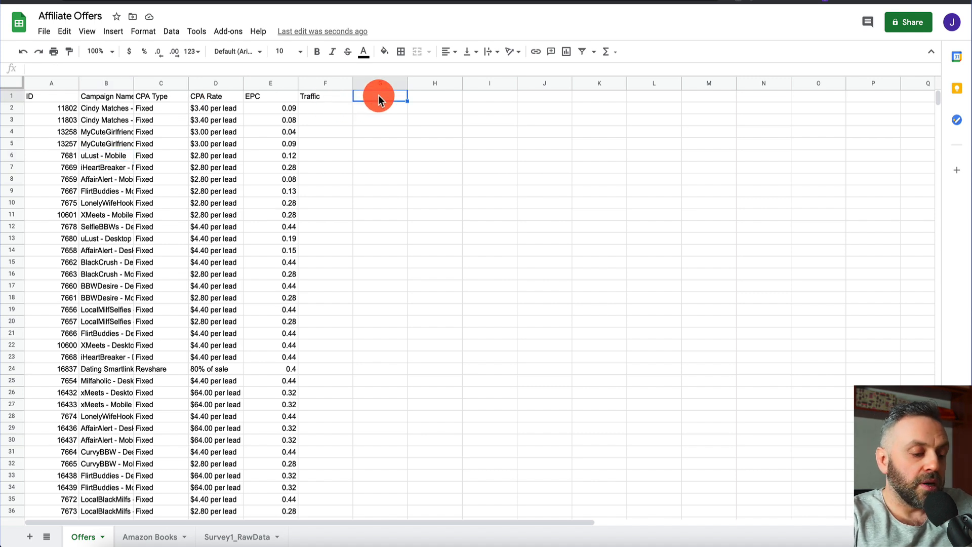
{"action": "type", "text": "Country"}
{"action": "key", "text": "Return"}
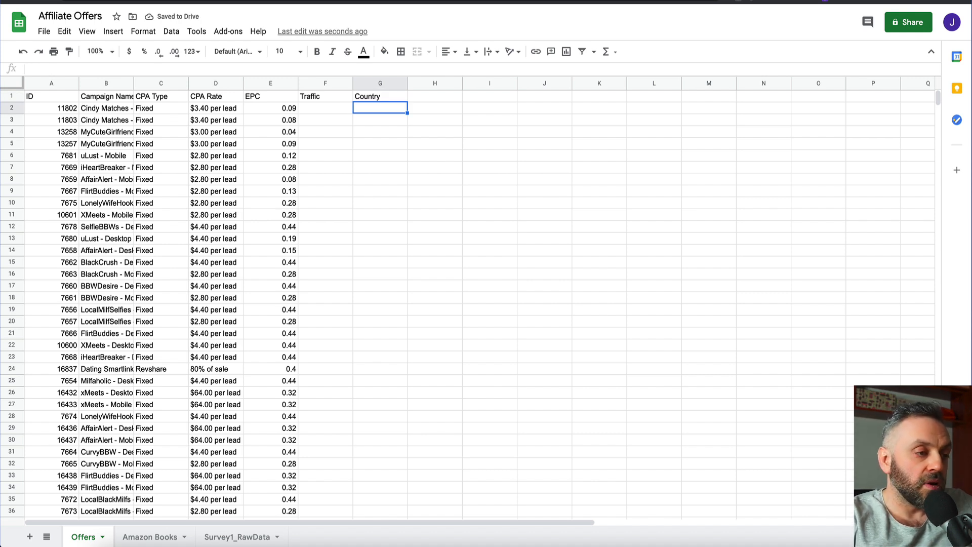
{"action": "type", "text": "US"}
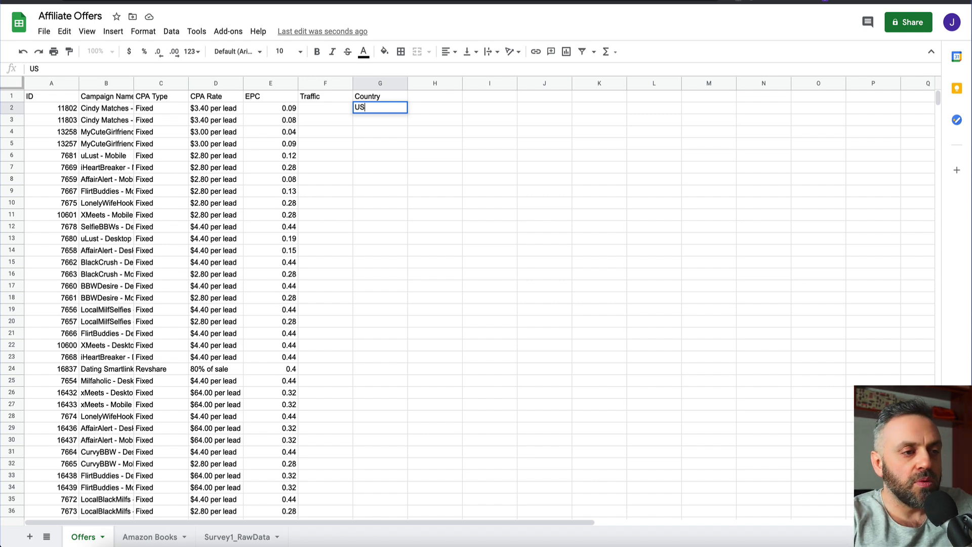
Clear the table selection on the MaxBounty search page and return to the Affiliate Offers spreadsheet
{"action": "key", "text": "ctrl+Tab"}
{"action": "scroll", "coordinate": [335, 251], "scroll_direction": "up", "scroll_amount": 4}
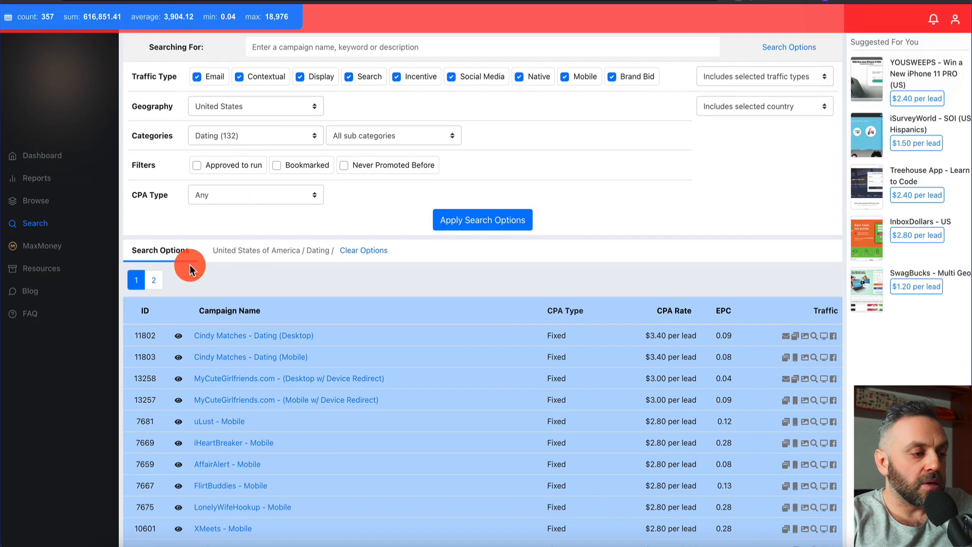
{"action": "left_click", "coordinate": [186, 273]}
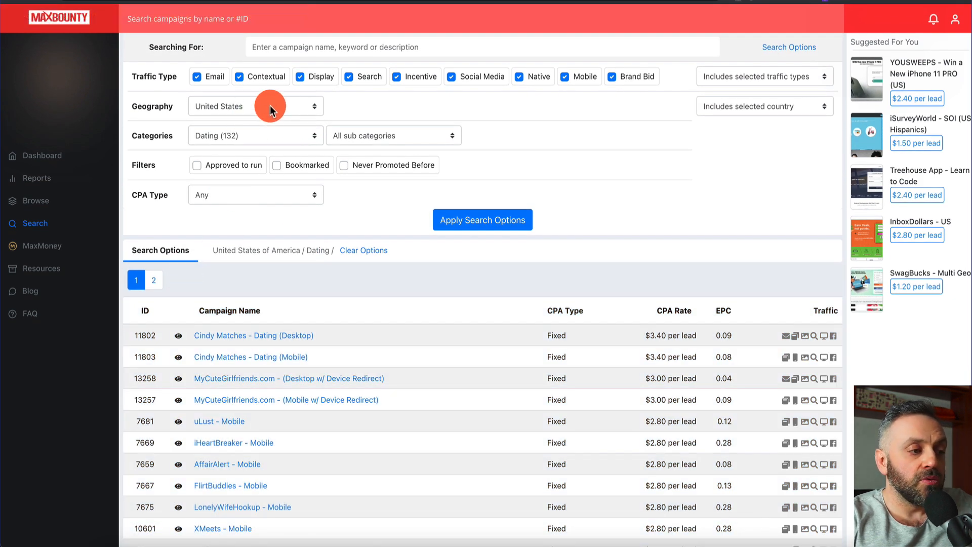
{"action": "key", "text": "ctrl+Tab"}
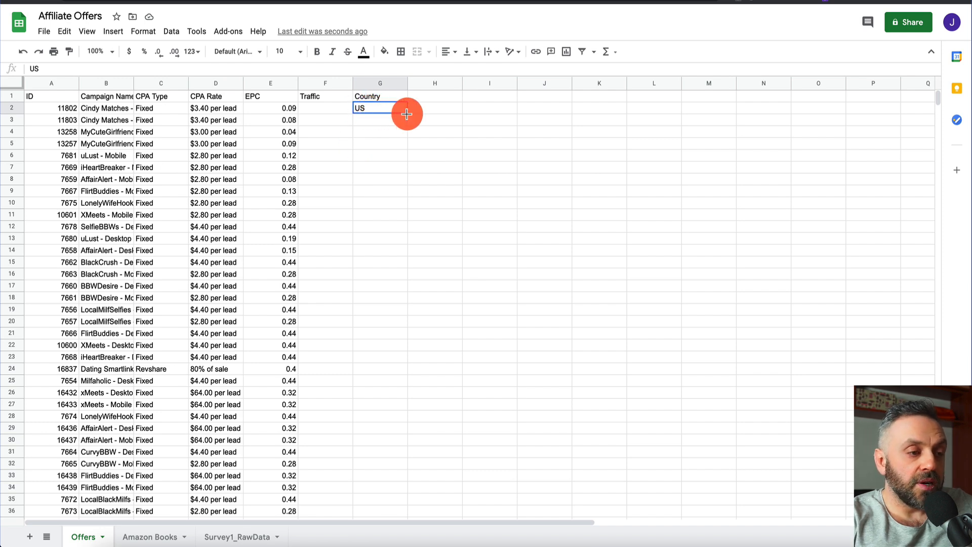
Fill US down the Country column to row 51 and delete the empty Traffic column
{"action": "left_click_drag", "start_coordinate": [406, 113], "coordinate": [382, 183]}
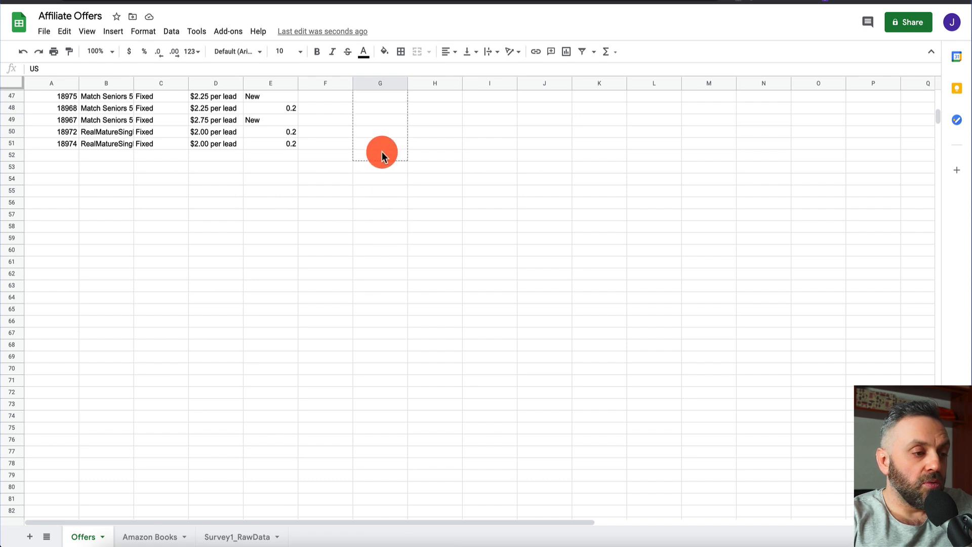
{"action": "left_click_drag", "start_coordinate": [383, 147], "coordinate": [383, 147]}
{"action": "scroll", "coordinate": [383, 147], "scroll_direction": "up", "scroll_amount": 15}
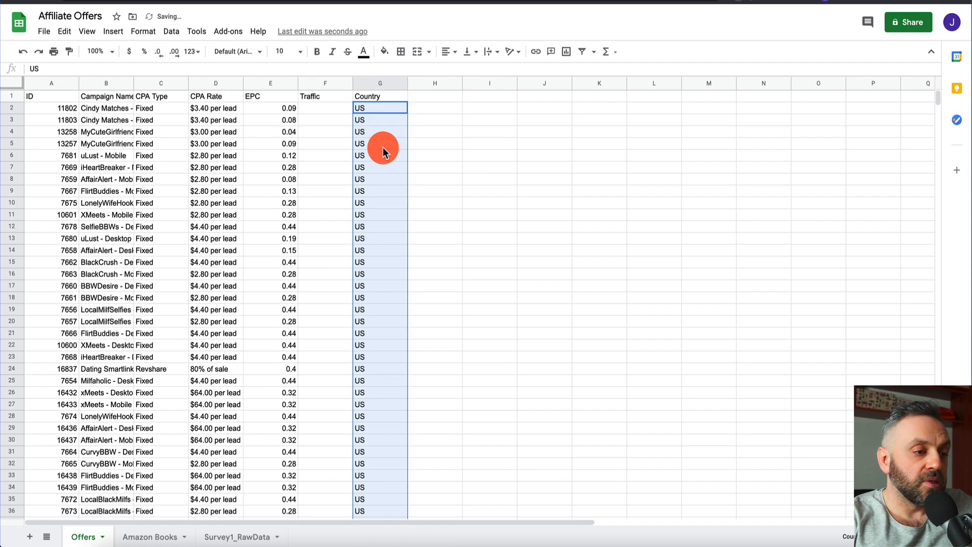
{"action": "left_click", "coordinate": [320, 84]}
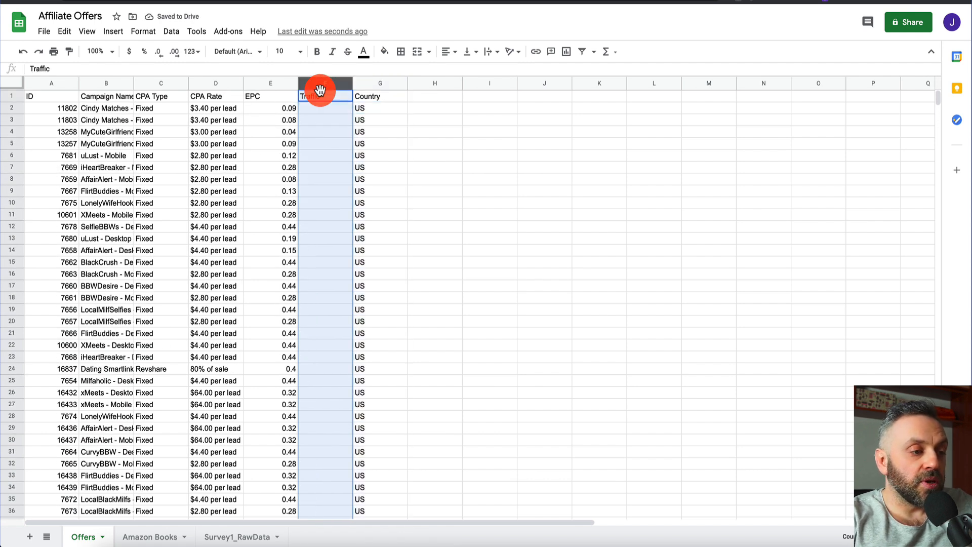
{"action": "right_click", "coordinate": [322, 132]}
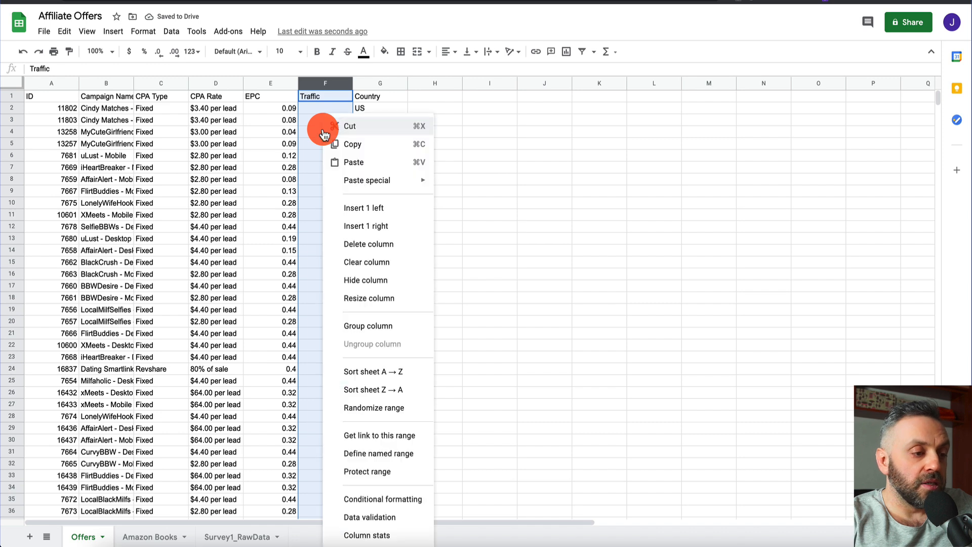
{"action": "left_click", "coordinate": [360, 244]}
Widen column B, rename the Campaign Name header to Name, and bold the header row
{"action": "left_click_drag", "start_coordinate": [134, 83], "coordinate": [262, 86]}
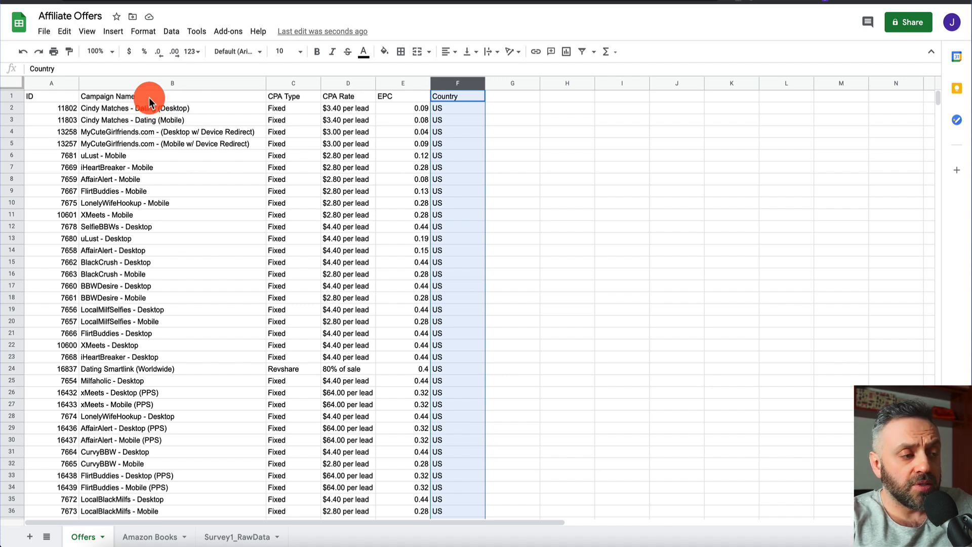
{"action": "left_click", "coordinate": [99, 94]}
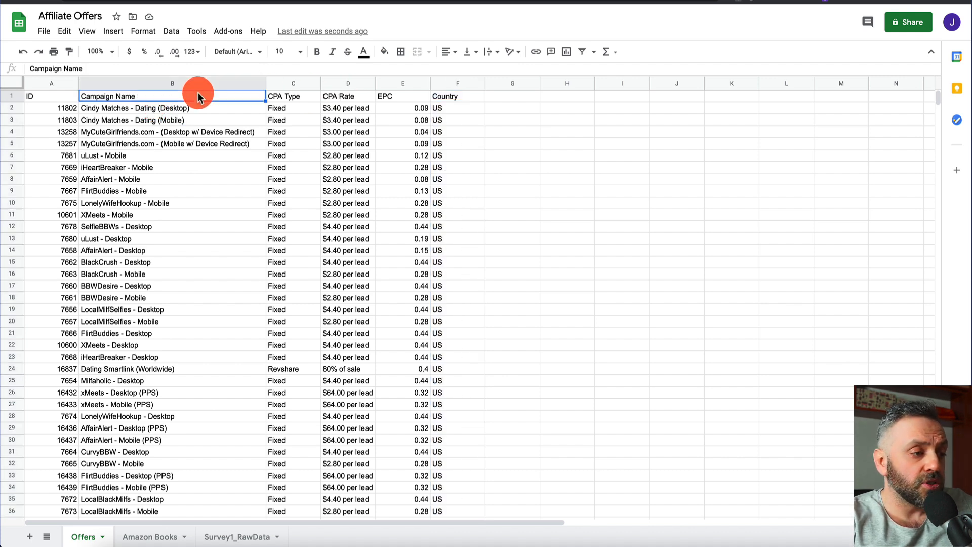
{"action": "double_click", "coordinate": [100, 95]}
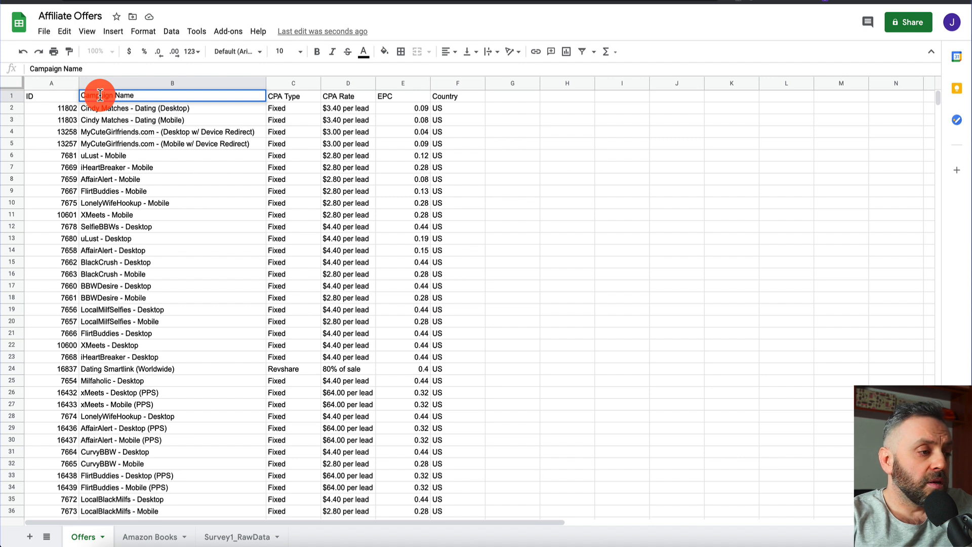
{"action": "key", "text": "BackSpace"}
{"action": "key", "text": "Return"}
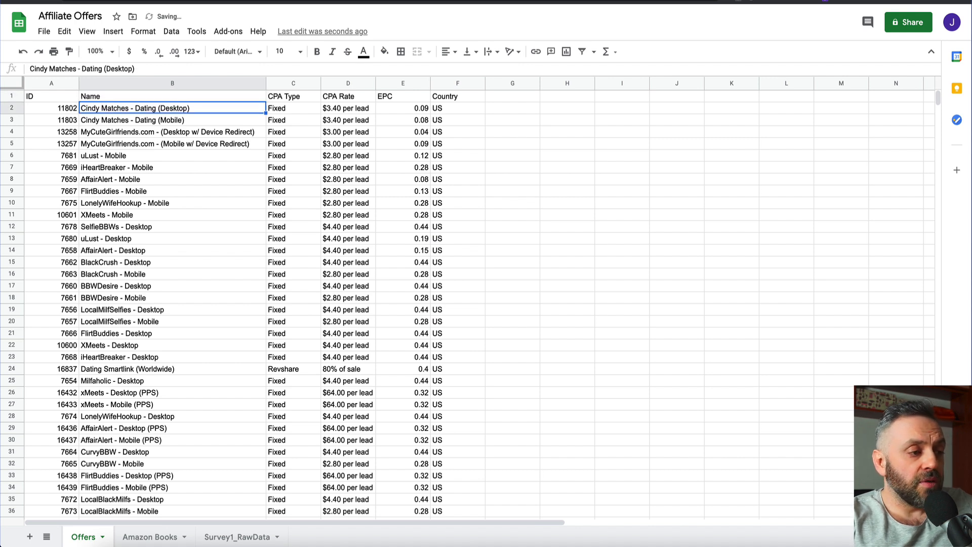
{"action": "left_click", "coordinate": [11, 95]}
{"action": "key", "text": "ctrl+b"}
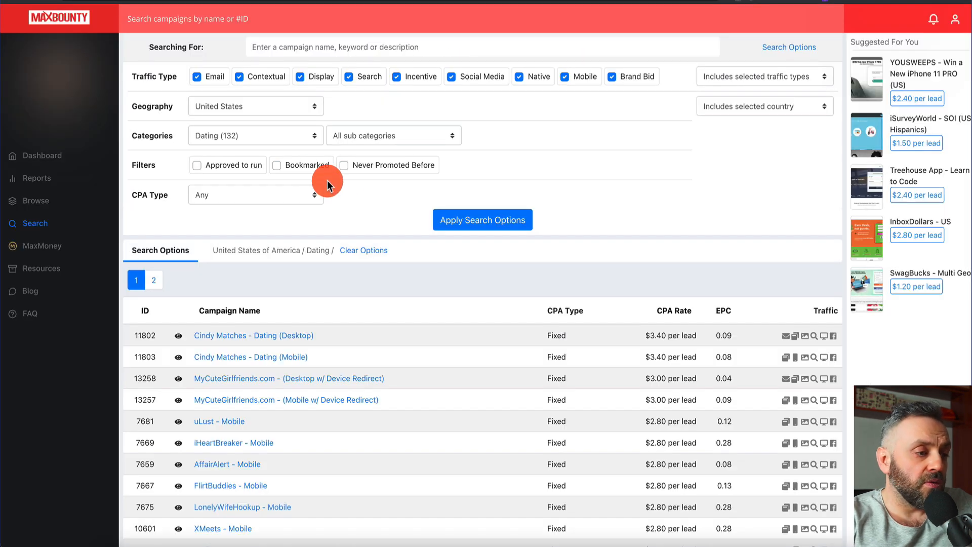
Refilter the MaxBounty campaign search to United Kingdom and run it
{"action": "left_click", "coordinate": [287, 105]}
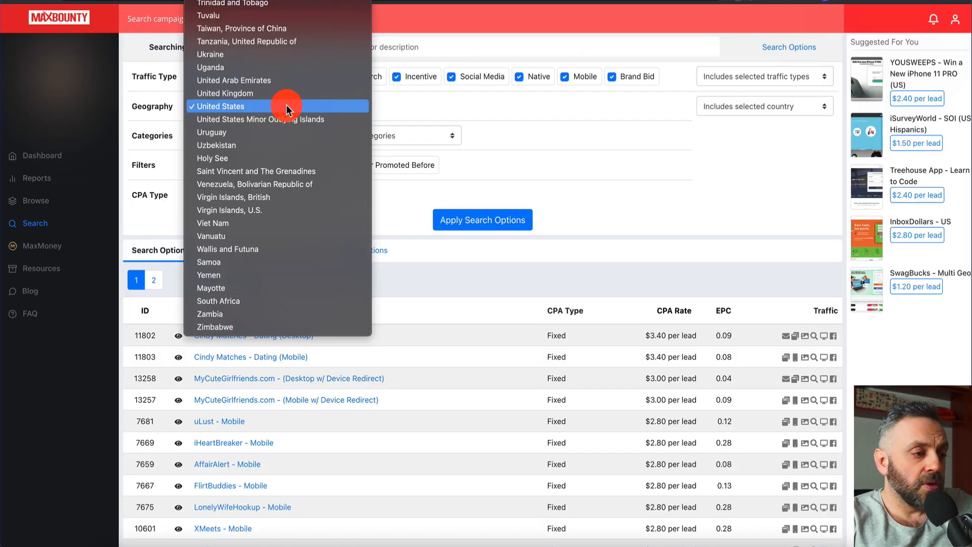
{"action": "left_click", "coordinate": [280, 94]}
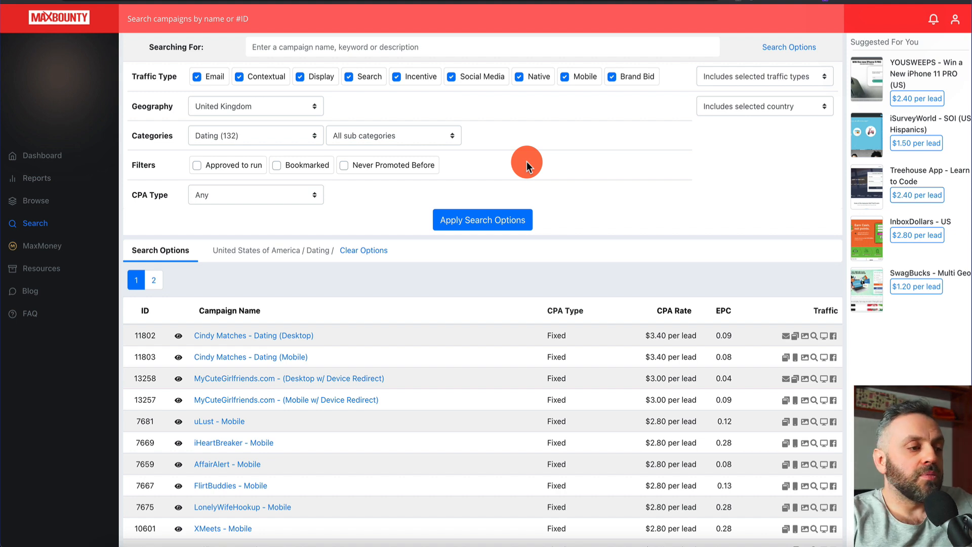
{"action": "left_click", "coordinate": [503, 219]}
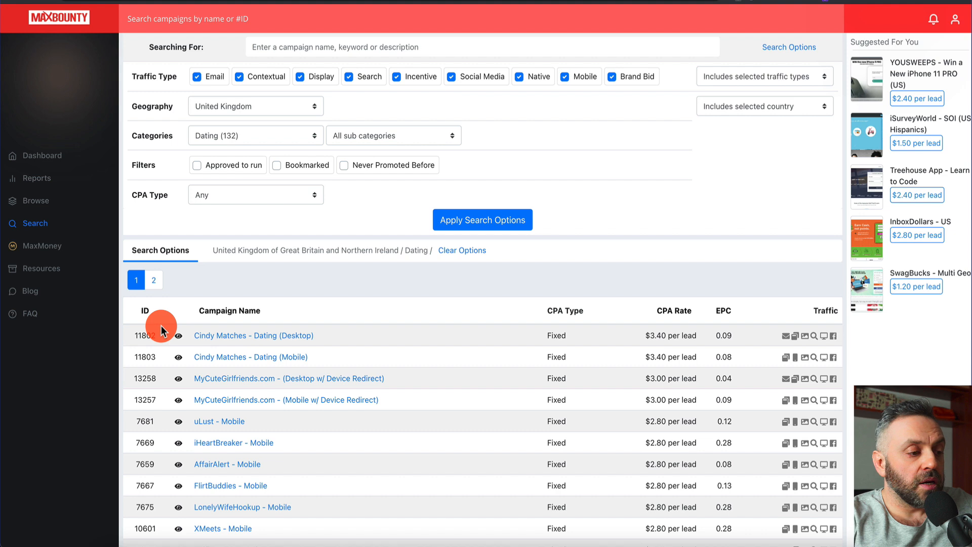
Copy the UK results table as plain text
{"action": "right_click", "coordinate": [159, 312]}
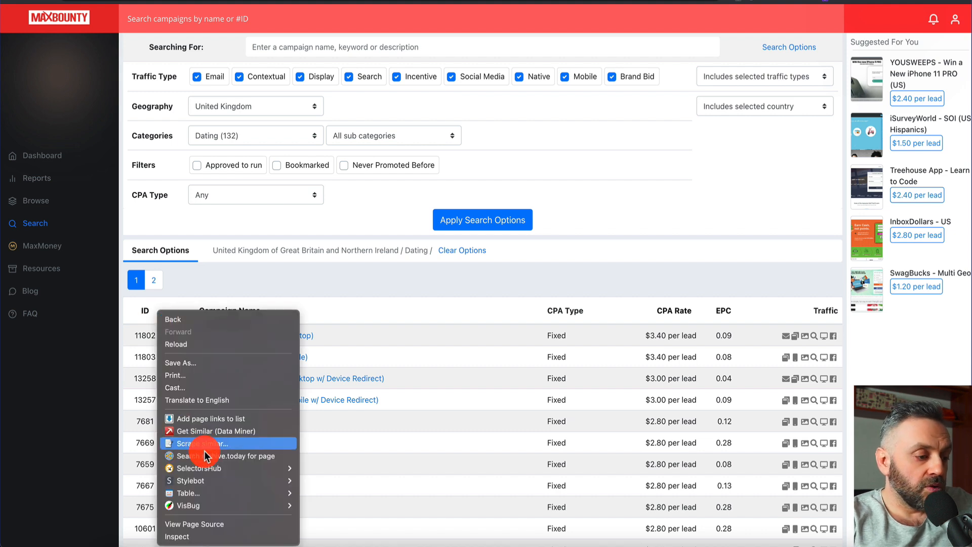
{"action": "mouse_move", "coordinate": [217, 494]}
{"action": "mouse_move", "coordinate": [332, 539]}
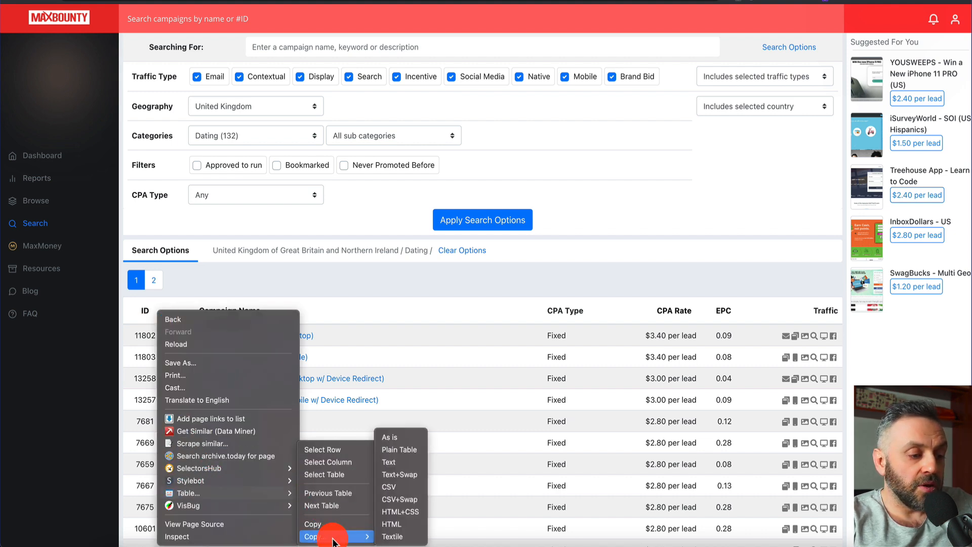
{"action": "left_click", "coordinate": [400, 462]}
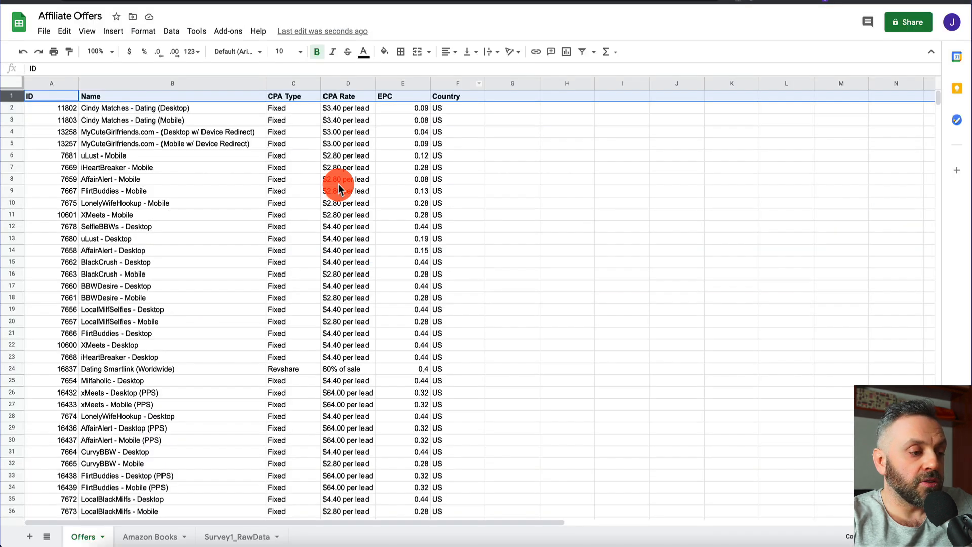
{"action": "scroll", "coordinate": [233, 268], "scroll_direction": "down", "scroll_amount": 10}
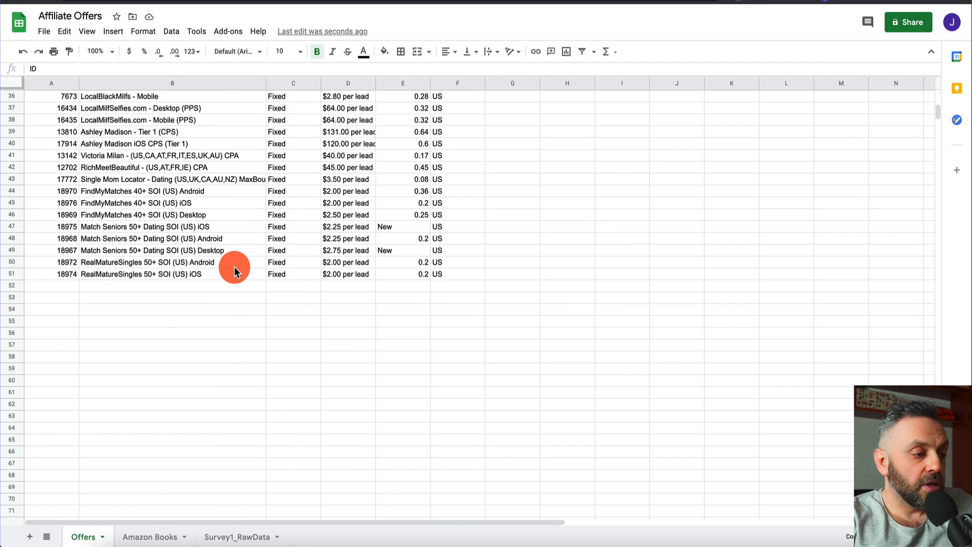
Paste the UK campaigns at row 52 and delete their duplicate header row
{"action": "left_click", "coordinate": [58, 289]}
{"action": "key", "text": "ctrl+v"}
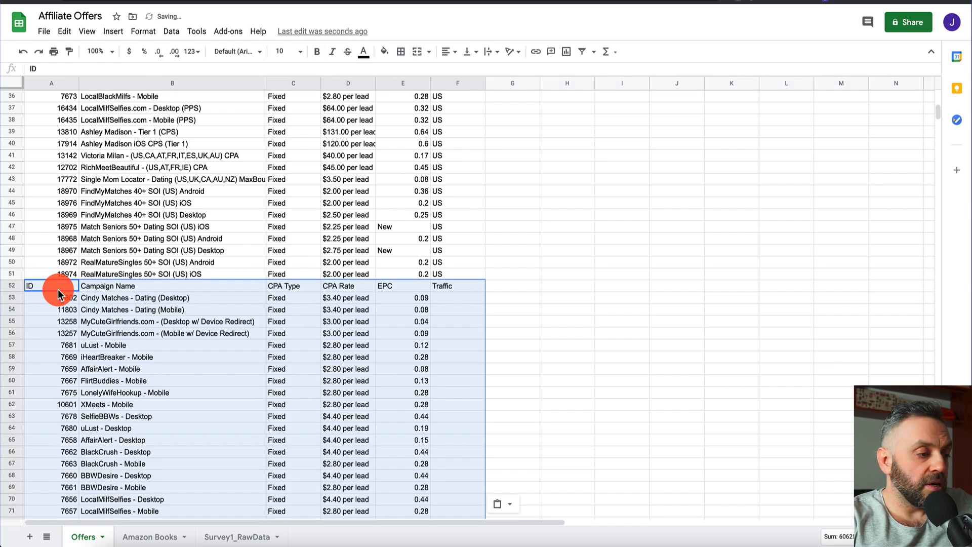
{"action": "left_click", "coordinate": [9, 286]}
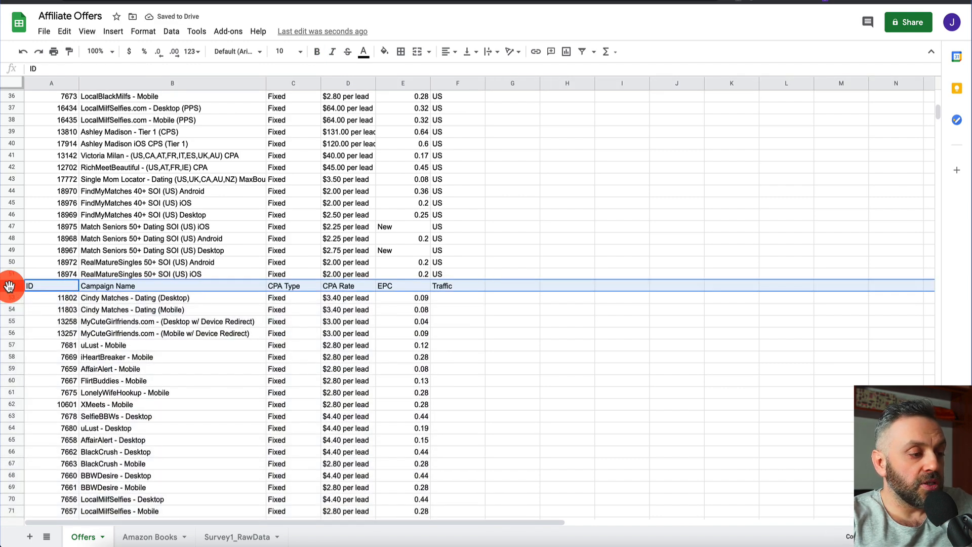
{"action": "right_click", "coordinate": [9, 286]}
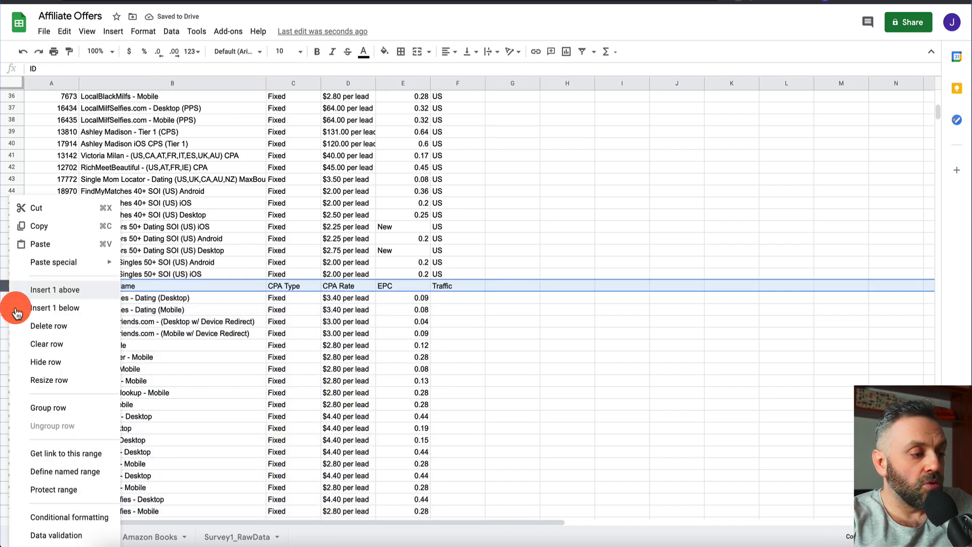
{"action": "left_click", "coordinate": [39, 326]}
Enter UK in F52 and fill it down the Country column to row 101
{"action": "left_click", "coordinate": [466, 287]}
{"action": "type", "text": "UK"}
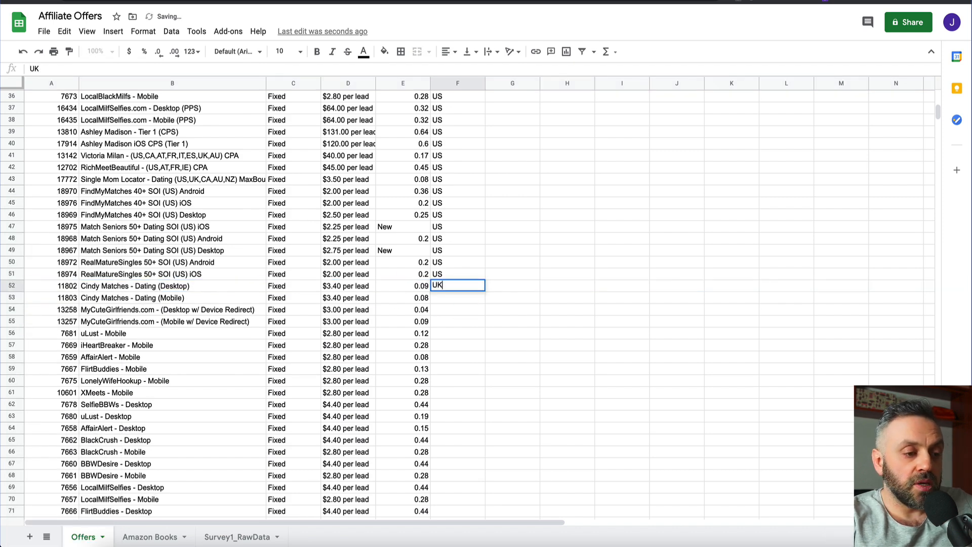
{"action": "key", "text": "Return"}
{"action": "key", "text": "Up"}
{"action": "scroll", "coordinate": [499, 223], "scroll_direction": "down", "scroll_amount": 2}
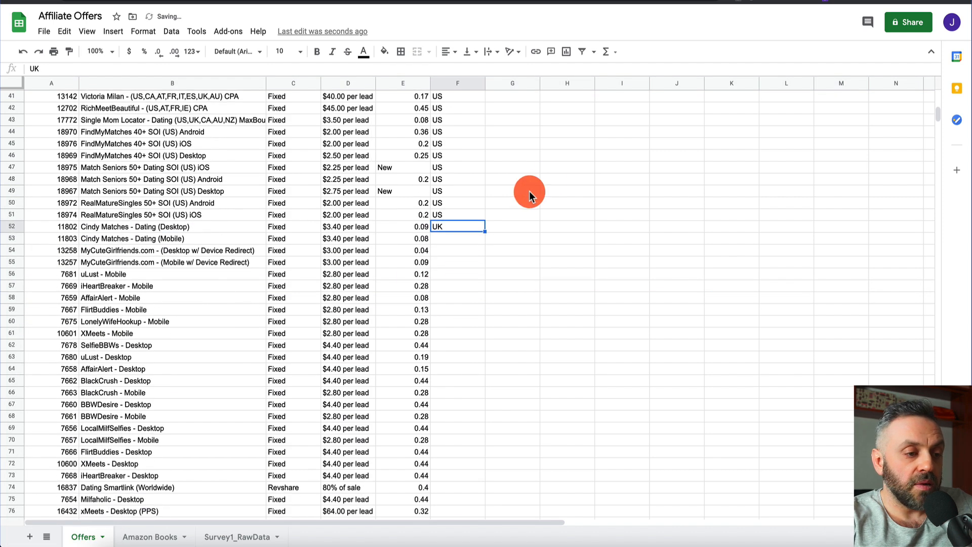
{"action": "left_click_drag", "start_coordinate": [484, 231], "coordinate": [464, 504]}
{"action": "left_click", "coordinate": [472, 362]}
{"action": "scroll", "coordinate": [471, 362], "scroll_direction": "up", "scroll_amount": 15}
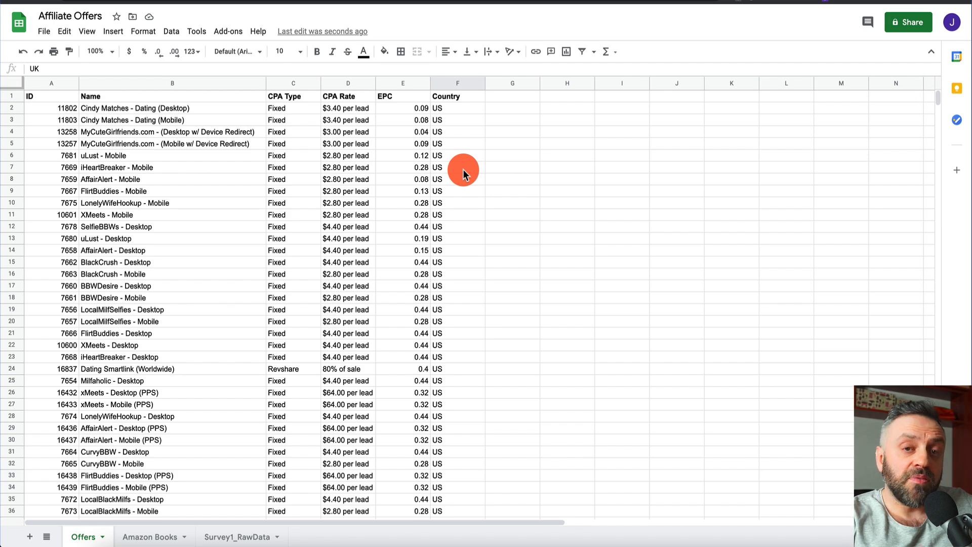
{"action": "scroll", "coordinate": [453, 155], "scroll_direction": "down", "scroll_amount": 10}
{"action": "scroll", "coordinate": [450, 158], "scroll_direction": "down", "scroll_amount": 1}
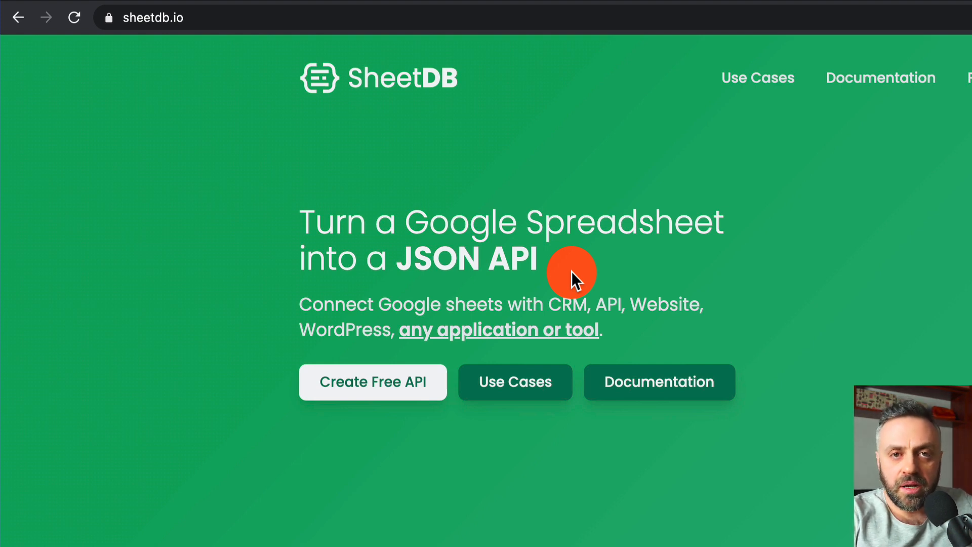
Highlight the 'JSON API' heading text on the SheetDB homepage
{"action": "left_click_drag", "start_coordinate": [457, 261], "coordinate": [397, 261]}
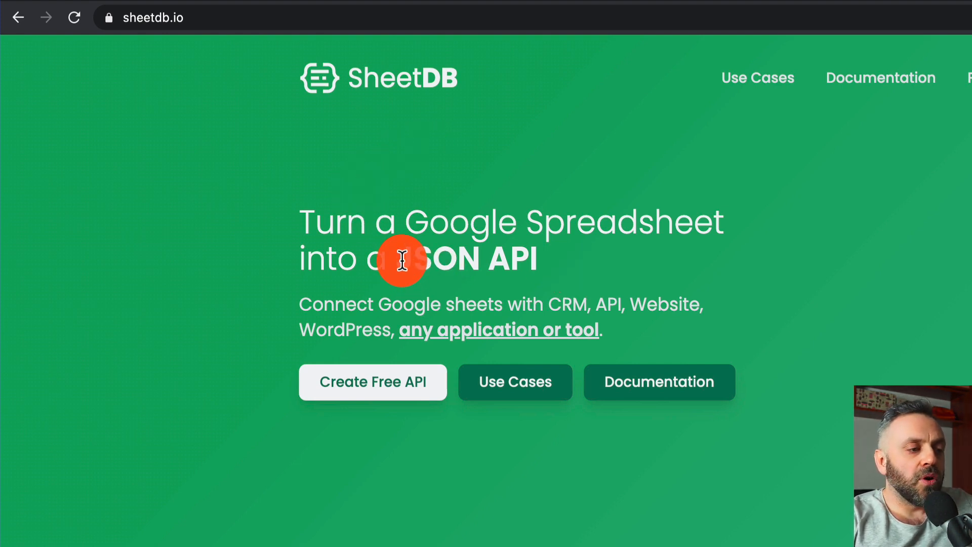
{"action": "left_click_drag", "start_coordinate": [555, 259], "coordinate": [398, 260]}
{"action": "left_click", "coordinate": [400, 259]}
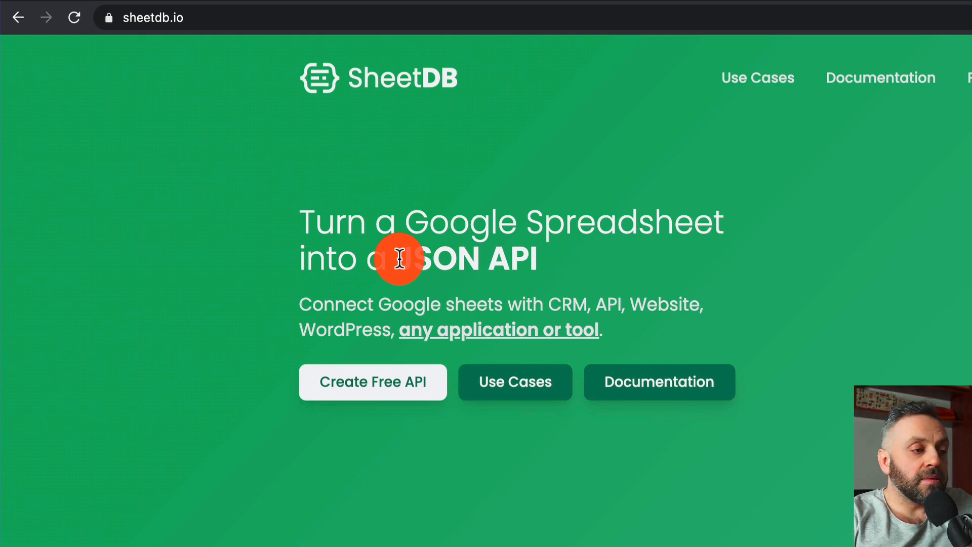
{"action": "left_click_drag", "start_coordinate": [400, 260], "coordinate": [569, 280]}
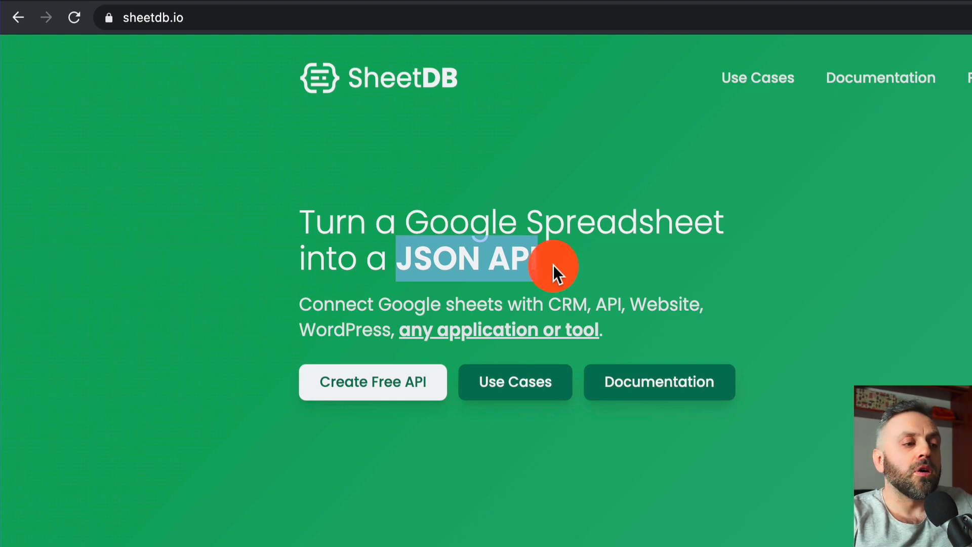
{"action": "left_click", "coordinate": [615, 263]}
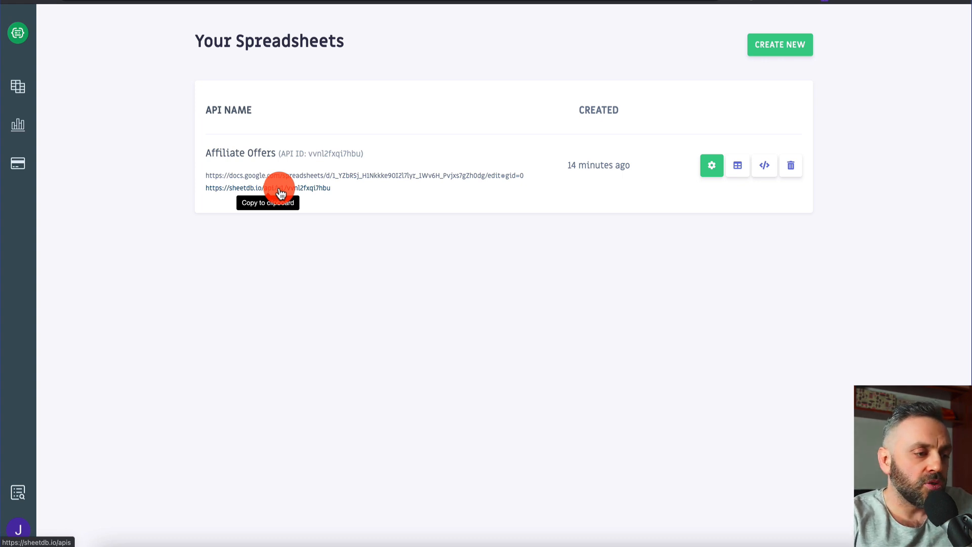
Load the copied SheetDB API URL in a new tab and enlarge the JSON text
{"action": "key", "text": "super+t"}
{"action": "key", "text": "Return"}
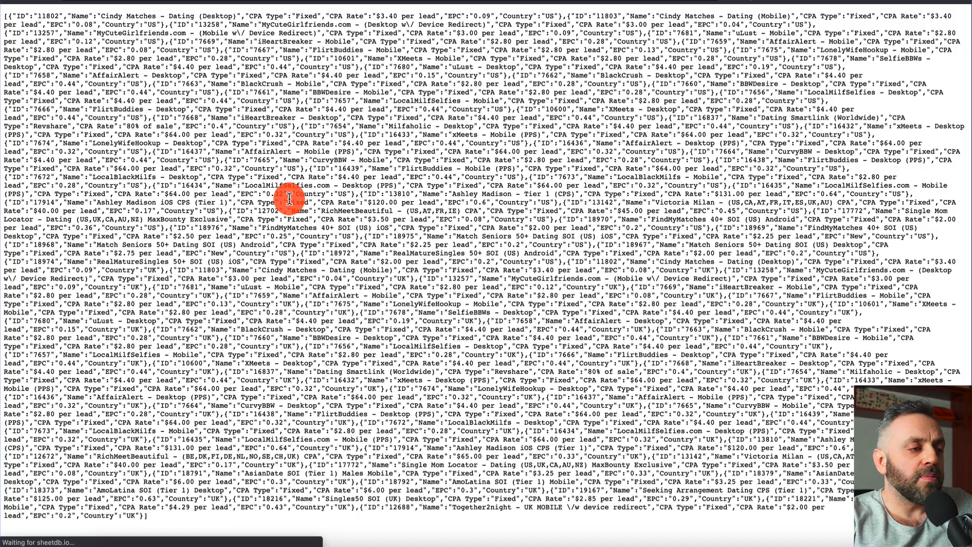
{"action": "key", "text": "super+plus"}
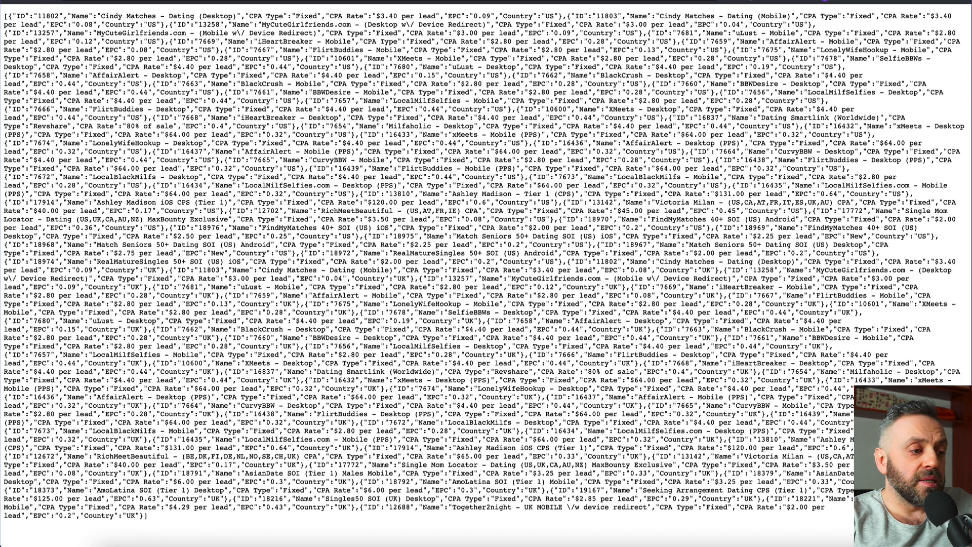
Compare the JSON output with the Affiliate Offers spreadsheet, then return to the Arengu form
{"action": "left_click", "coordinate": [127, 2]}
{"action": "scroll", "coordinate": [275, 220], "scroll_direction": "down", "scroll_amount": 7}
{"action": "scroll", "coordinate": [275, 220], "scroll_direction": "up", "scroll_amount": 13}
{"action": "scroll", "coordinate": [276, 220], "scroll_direction": "up", "scroll_amount": 2}
{"action": "key", "text": "ctrl+Tab"}
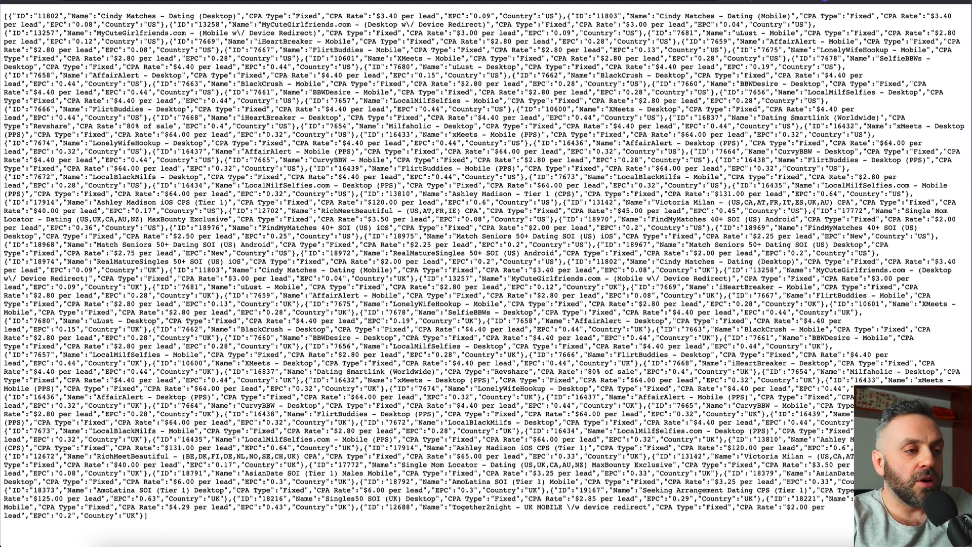
{"action": "left_click", "coordinate": [178, 1]}
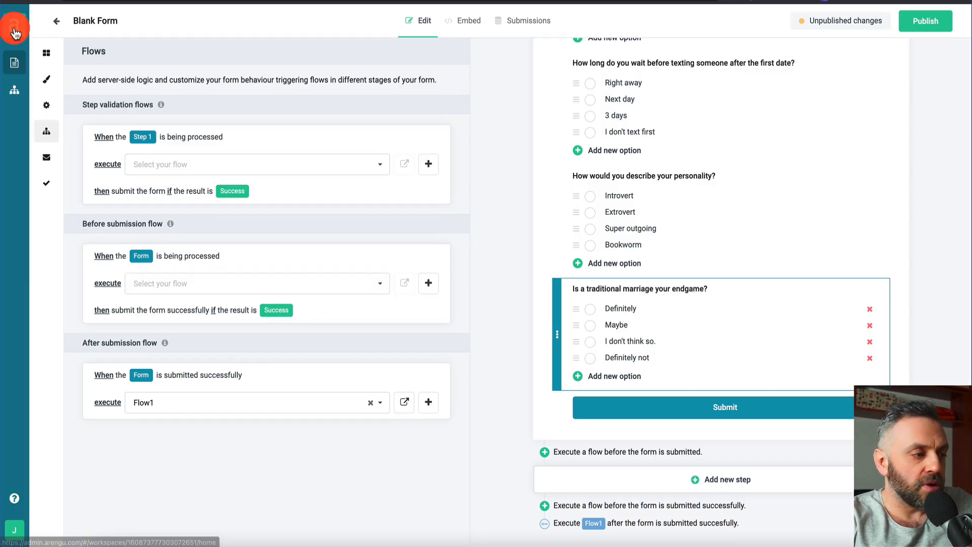
Add a Choice question above 'Favorite dating app?' and enter AU in it
{"action": "left_click", "coordinate": [46, 53]}
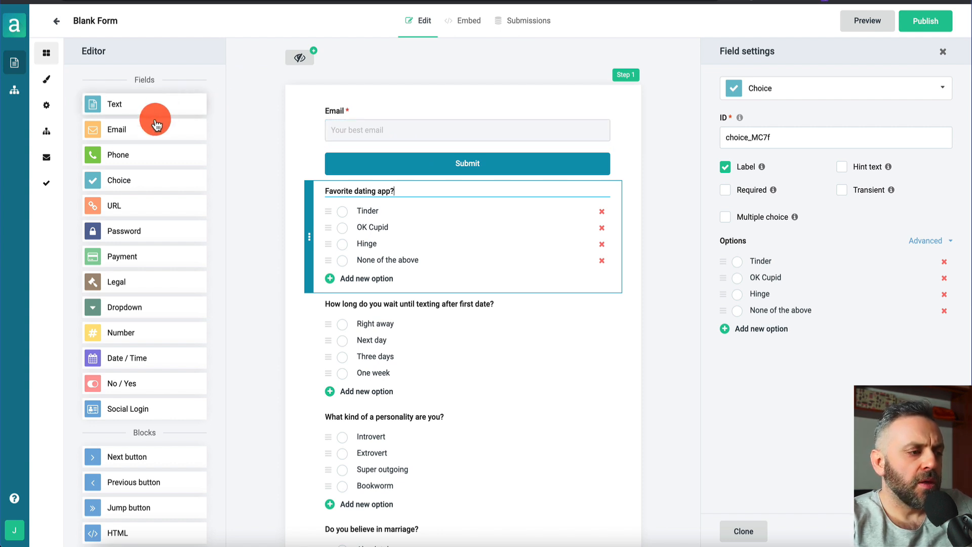
{"action": "left_click_drag", "start_coordinate": [131, 187], "coordinate": [387, 199]}
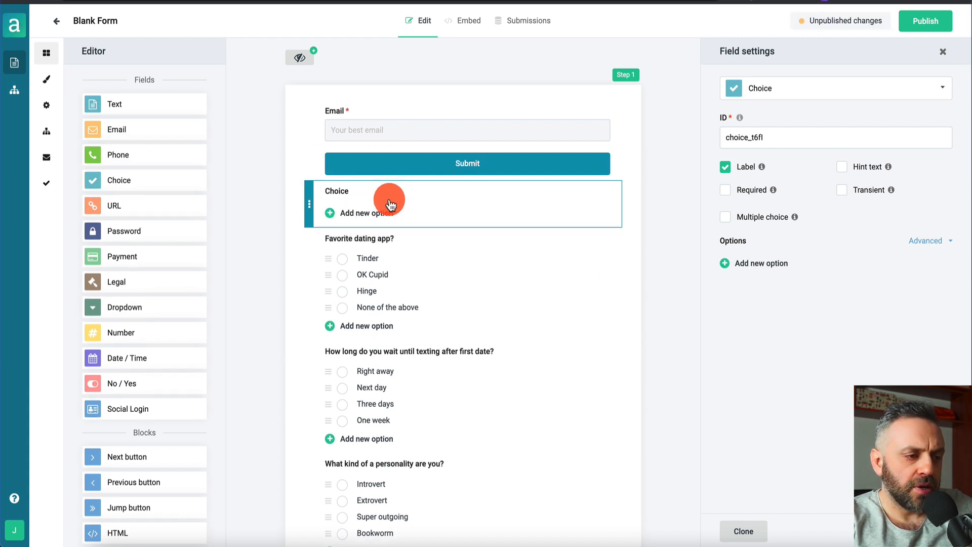
{"action": "left_click", "coordinate": [420, 193]}
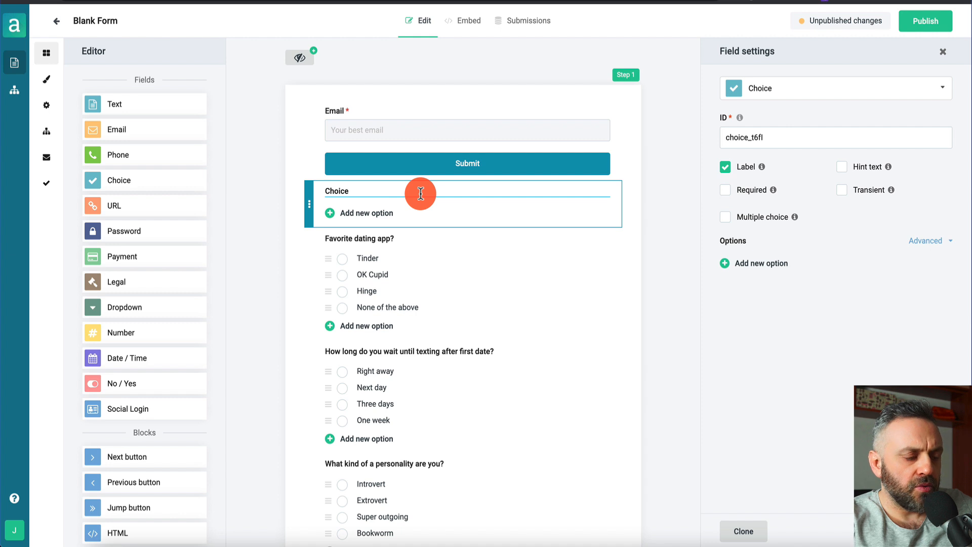
{"action": "double_click", "coordinate": [420, 193]}
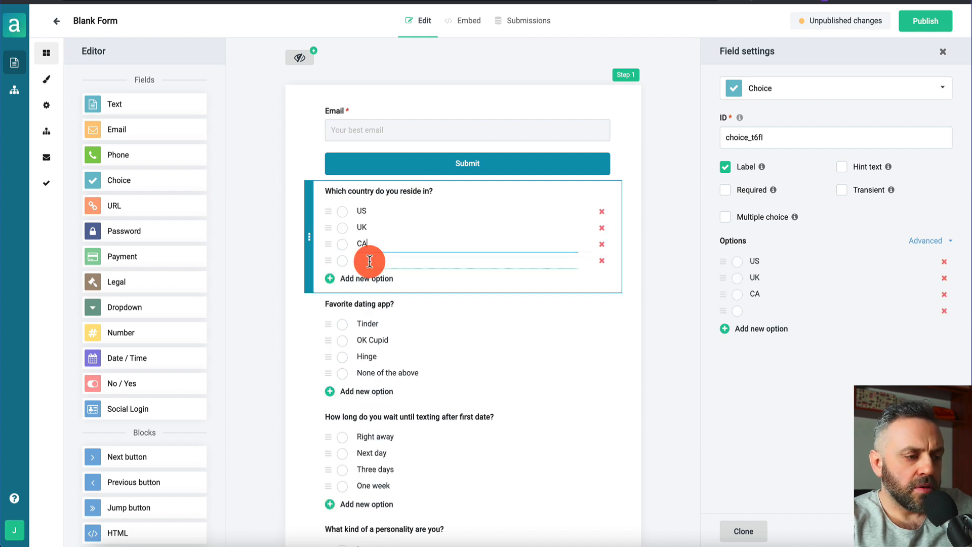
{"action": "type", "text": "AU"}
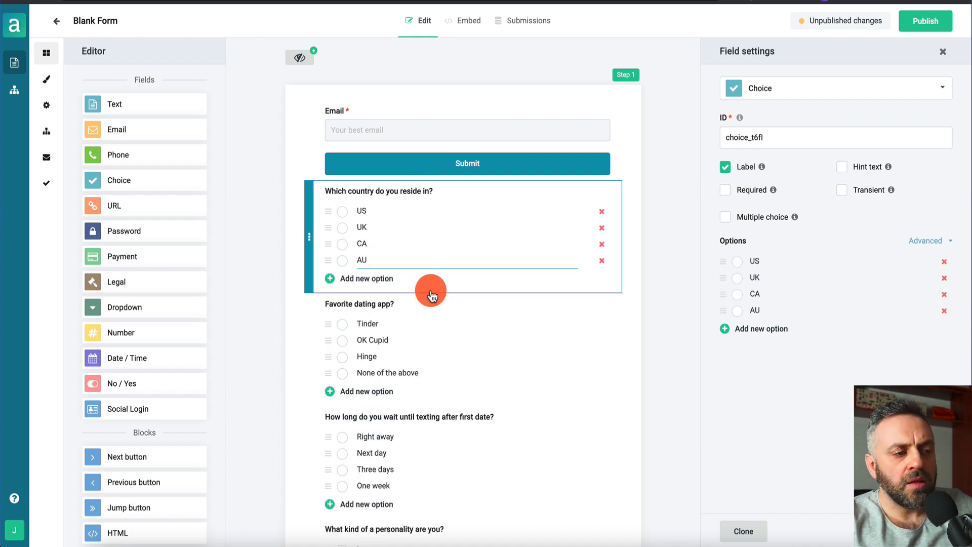
{"action": "left_click", "coordinate": [288, 226]}
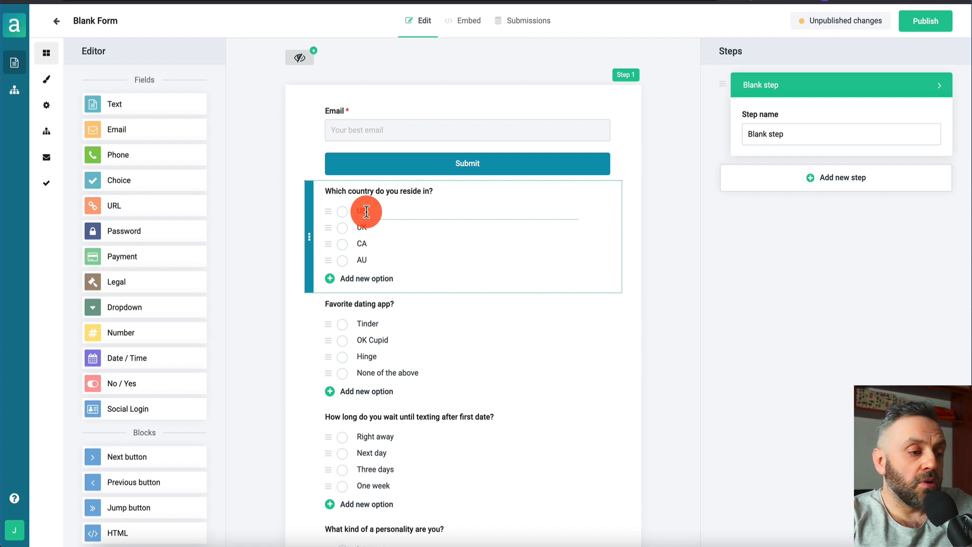
Set the country question's ID to country and make it required
{"action": "left_click", "coordinate": [401, 210]}
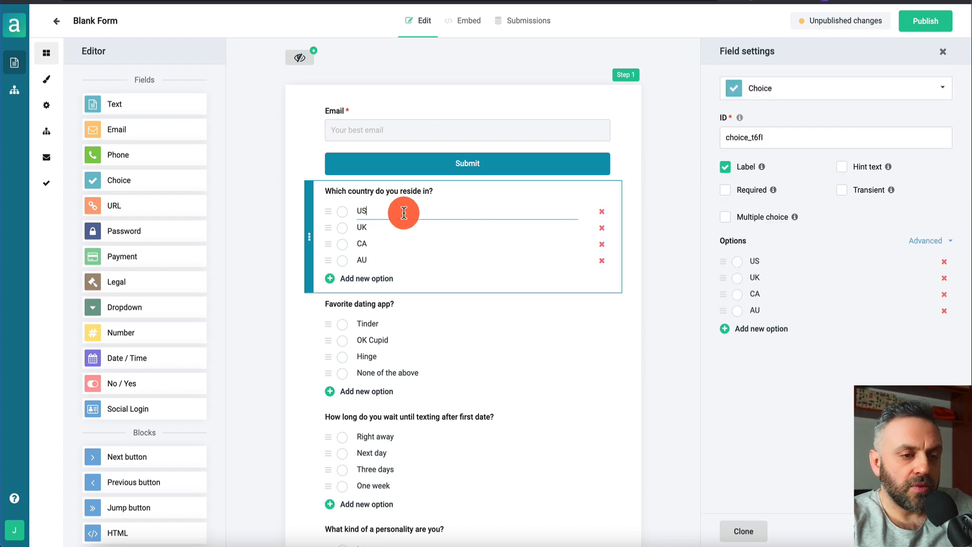
{"action": "left_click", "coordinate": [797, 134]}
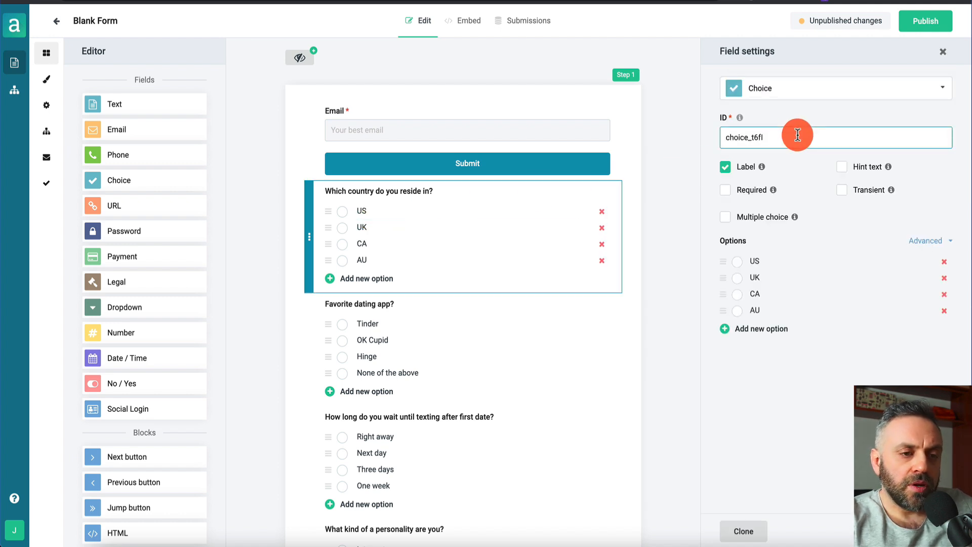
{"action": "double_click", "coordinate": [797, 135]}
{"action": "type", "text": "cou"}
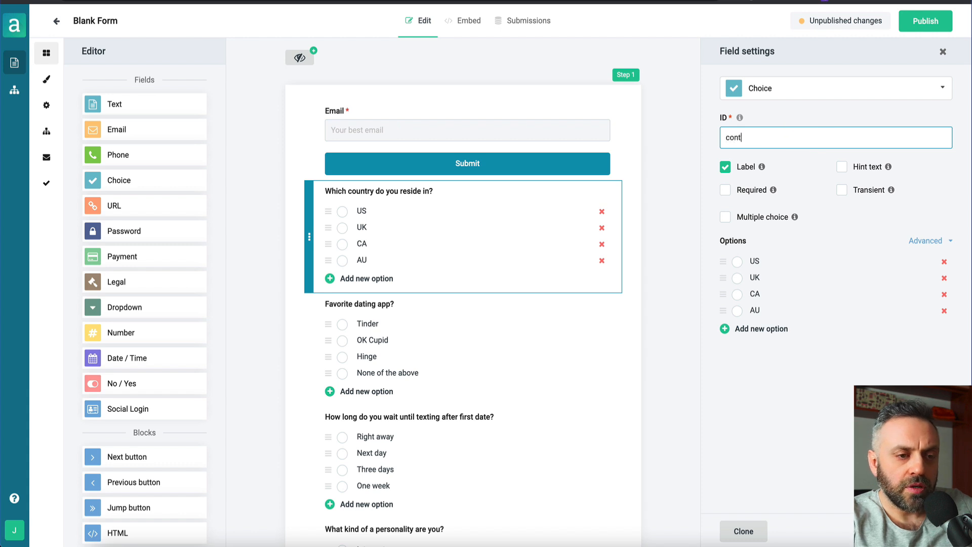
{"action": "key", "text": "BackSpace"}
{"action": "type", "text": "untry"}
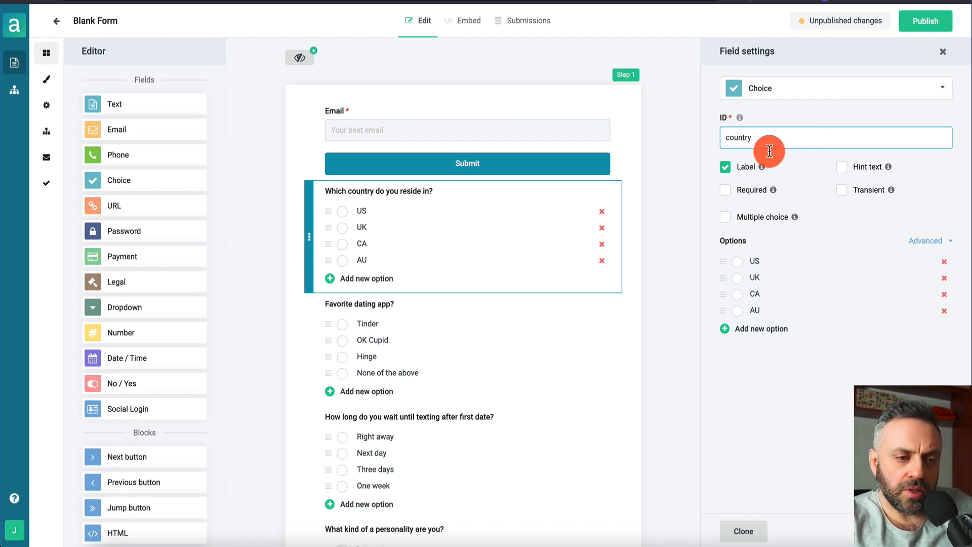
{"action": "left_click", "coordinate": [732, 190]}
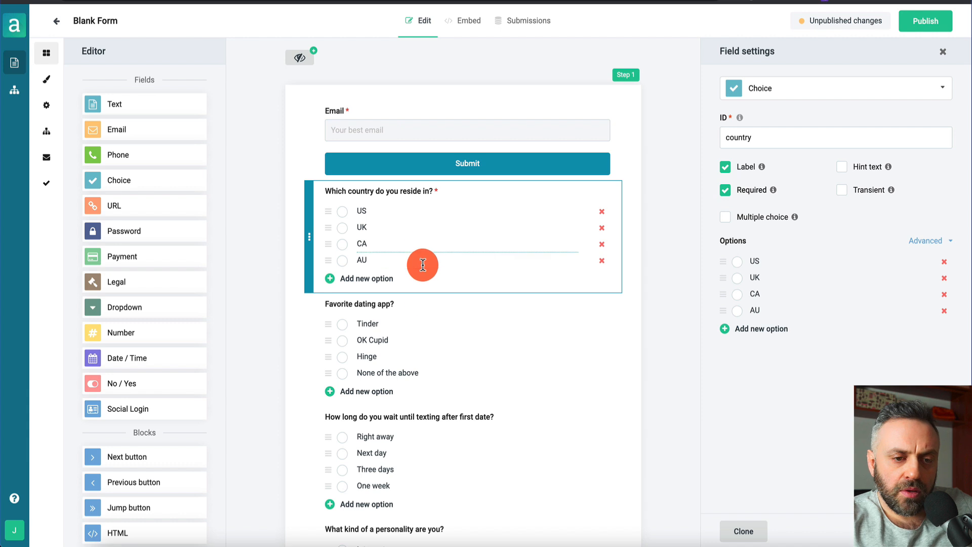
{"action": "left_click", "coordinate": [784, 257]}
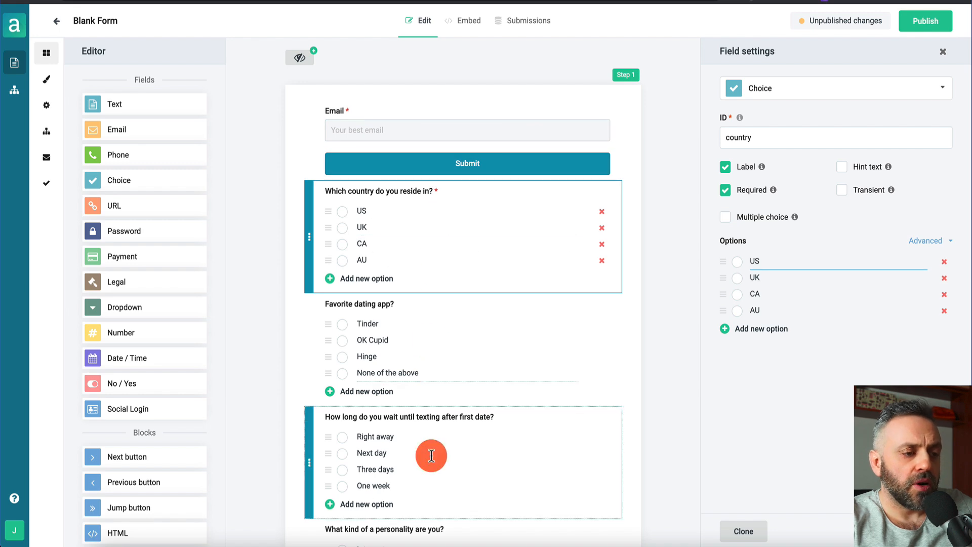
Publish the updated quiz form with the country question
{"action": "scroll", "coordinate": [430, 440], "scroll_direction": "down", "scroll_amount": 3}
{"action": "scroll", "coordinate": [445, 310], "scroll_direction": "down", "scroll_amount": 1}
{"action": "scroll", "coordinate": [432, 408], "scroll_direction": "down", "scroll_amount": 2}
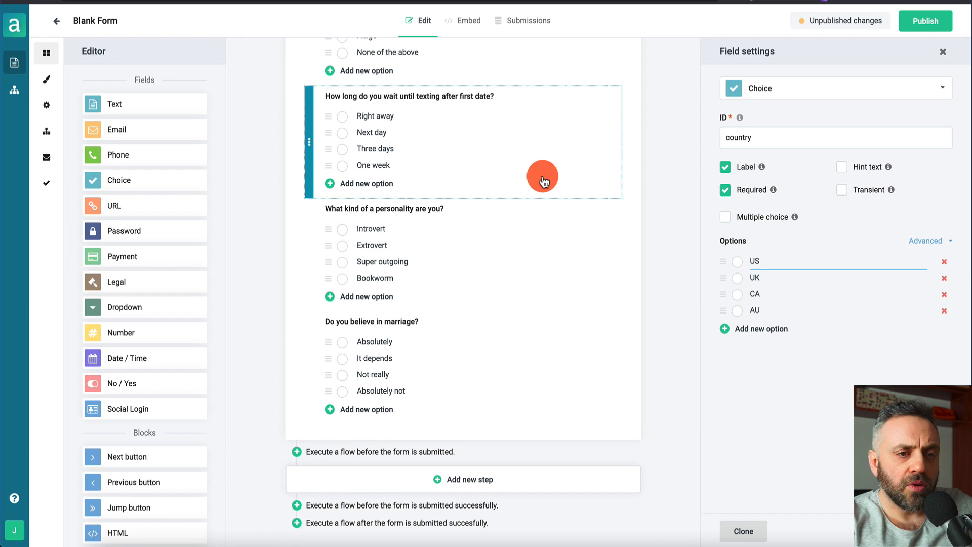
{"action": "scroll", "coordinate": [543, 177], "scroll_direction": "up", "scroll_amount": 6}
{"action": "left_click", "coordinate": [931, 21]}
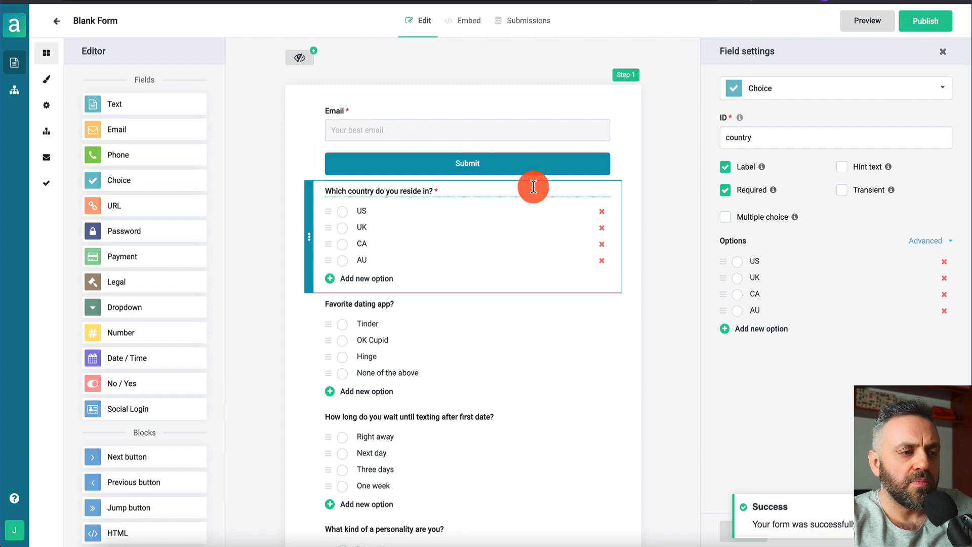
Show the form's Embed options and scroll down to the Direct link card
{"action": "scroll", "coordinate": [471, 281], "scroll_direction": "down", "scroll_amount": 6}
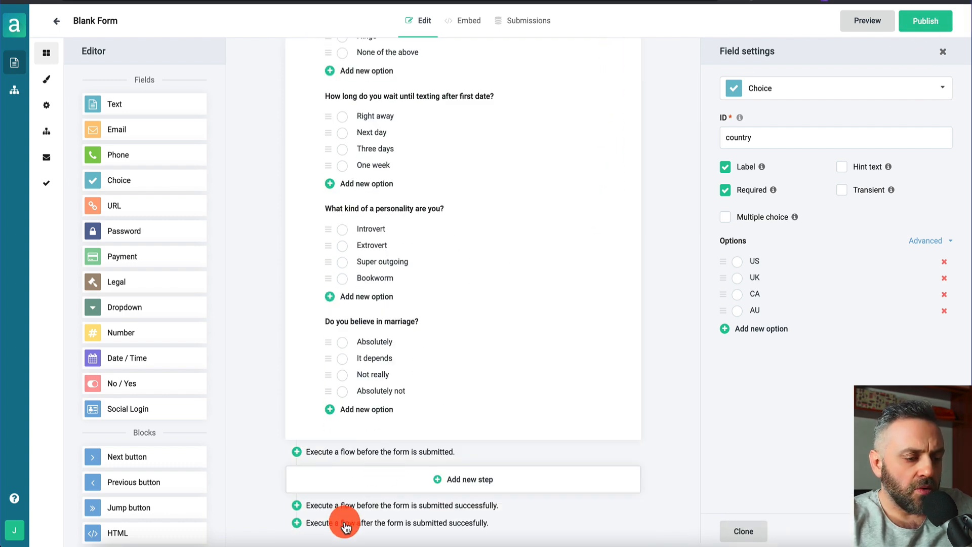
{"action": "scroll", "coordinate": [405, 380], "scroll_direction": "up", "scroll_amount": 6}
{"action": "left_click", "coordinate": [470, 22]}
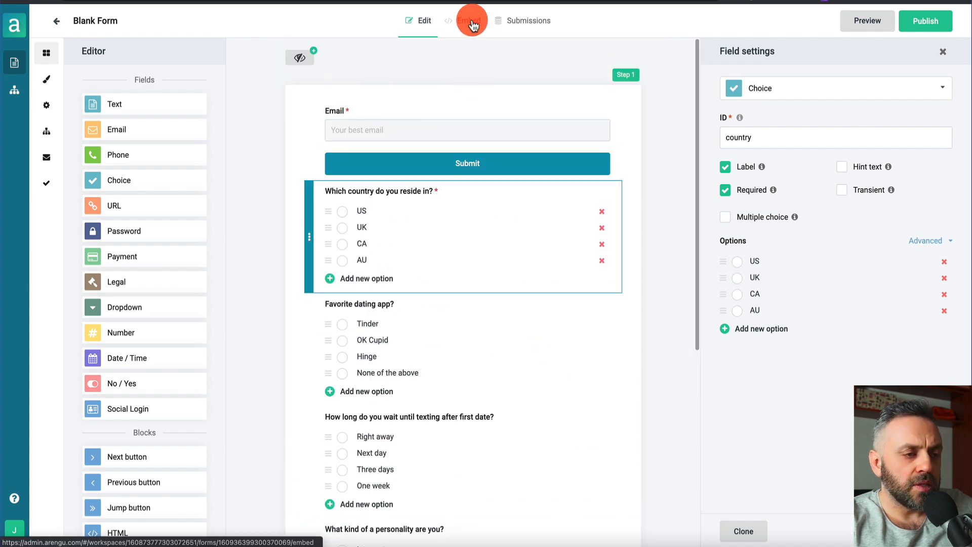
{"action": "scroll", "coordinate": [390, 195], "scroll_direction": "down", "scroll_amount": 2}
{"action": "scroll", "coordinate": [367, 200], "scroll_direction": "down", "scroll_amount": 5}
Check the live form preview in a new tab, then return to the sharing page
{"action": "left_click", "coordinate": [362, 413]}
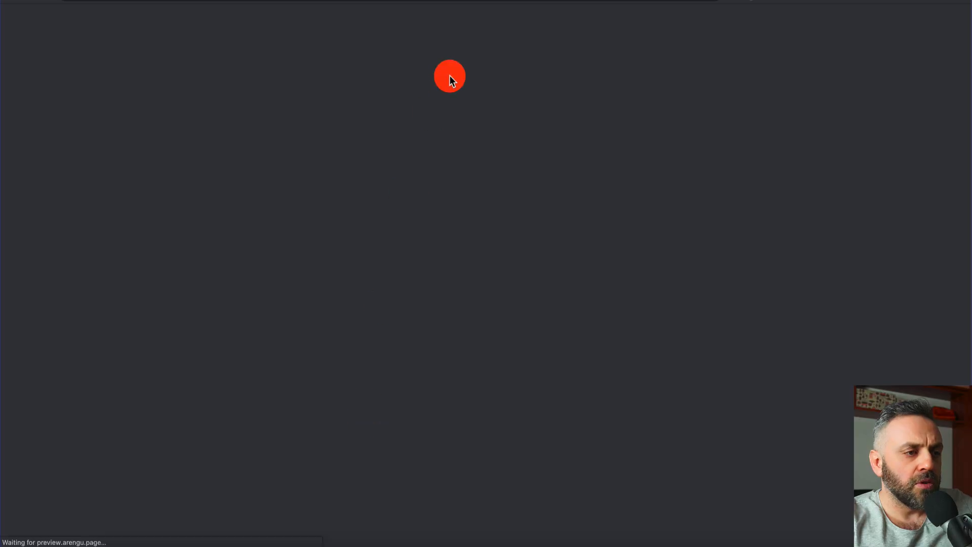
{"action": "scroll", "coordinate": [400, 347], "scroll_direction": "down", "scroll_amount": 5}
{"action": "scroll", "coordinate": [402, 349], "scroll_direction": "up", "scroll_amount": 3}
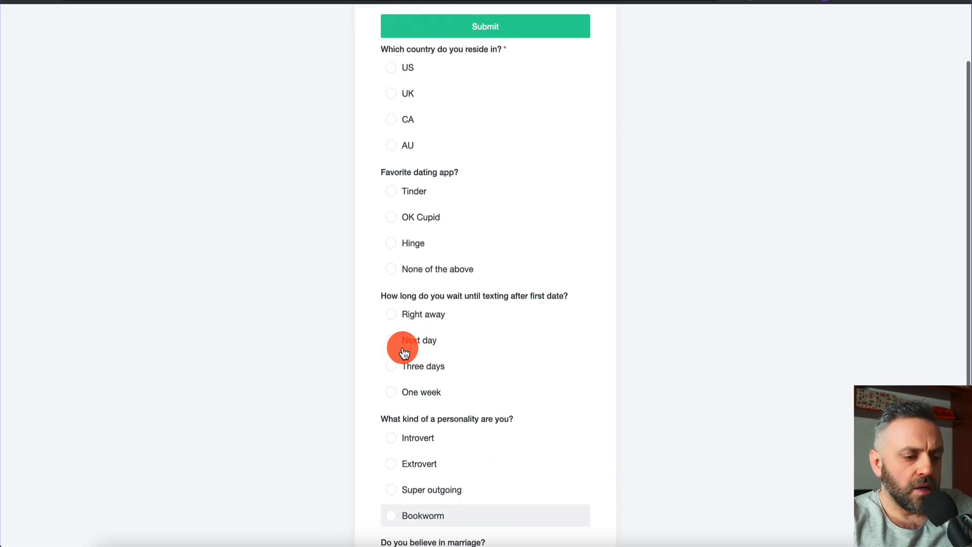
{"action": "scroll", "coordinate": [403, 350], "scroll_direction": "up", "scroll_amount": 3}
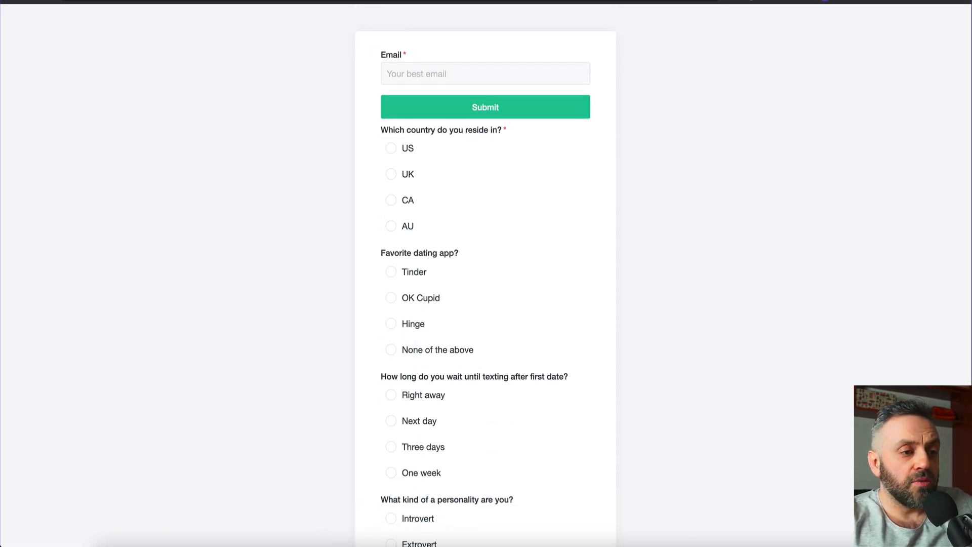
{"action": "left_click", "coordinate": [384, 1]}
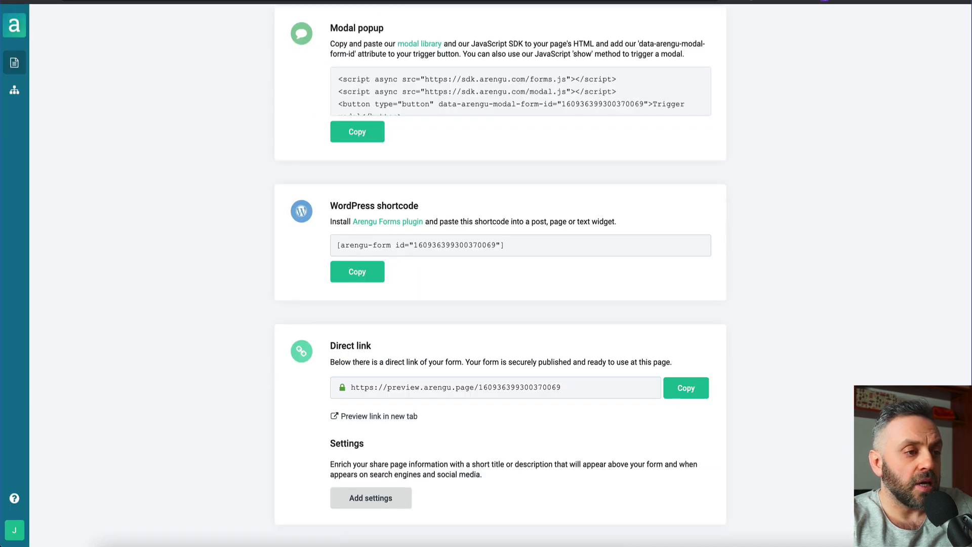
Make Blank Form run Flow1 after successful submission and republish it
{"action": "left_click", "coordinate": [23, 63]}
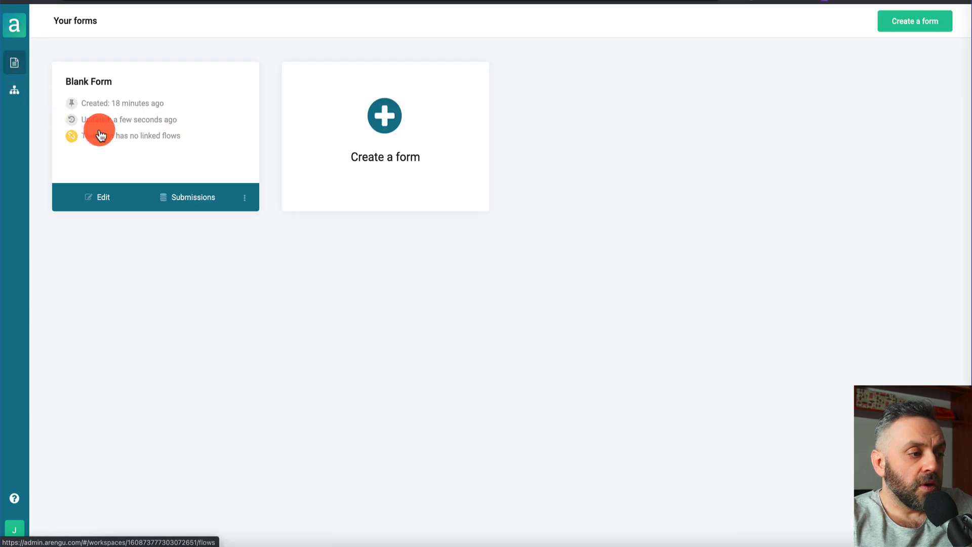
{"action": "left_click", "coordinate": [117, 195]}
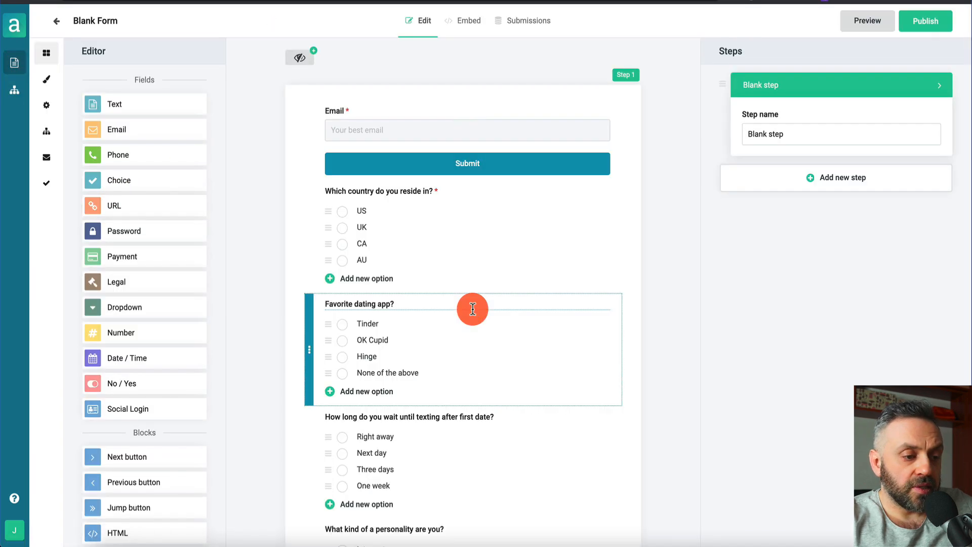
{"action": "scroll", "coordinate": [470, 306], "scroll_direction": "down", "scroll_amount": 7}
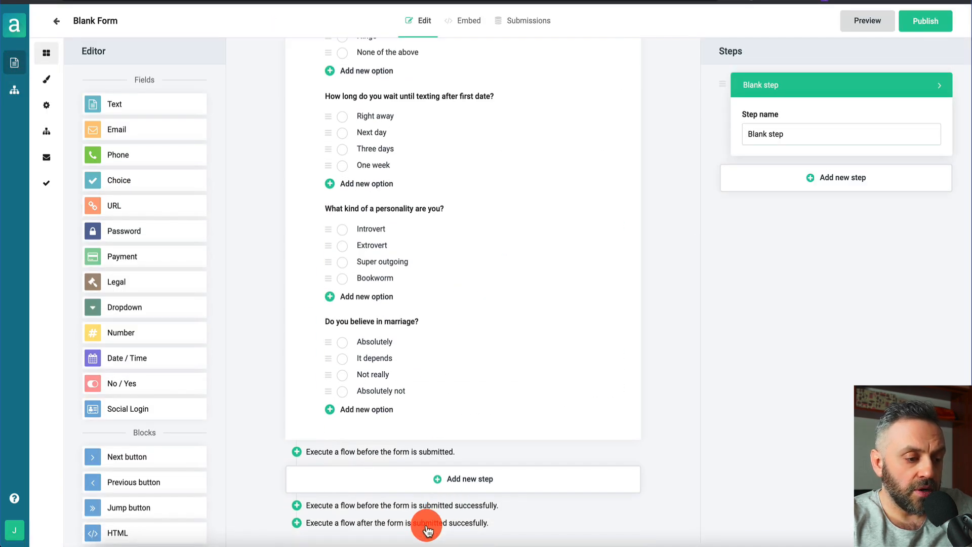
{"action": "left_click", "coordinate": [432, 526]}
{"action": "left_click", "coordinate": [296, 402]}
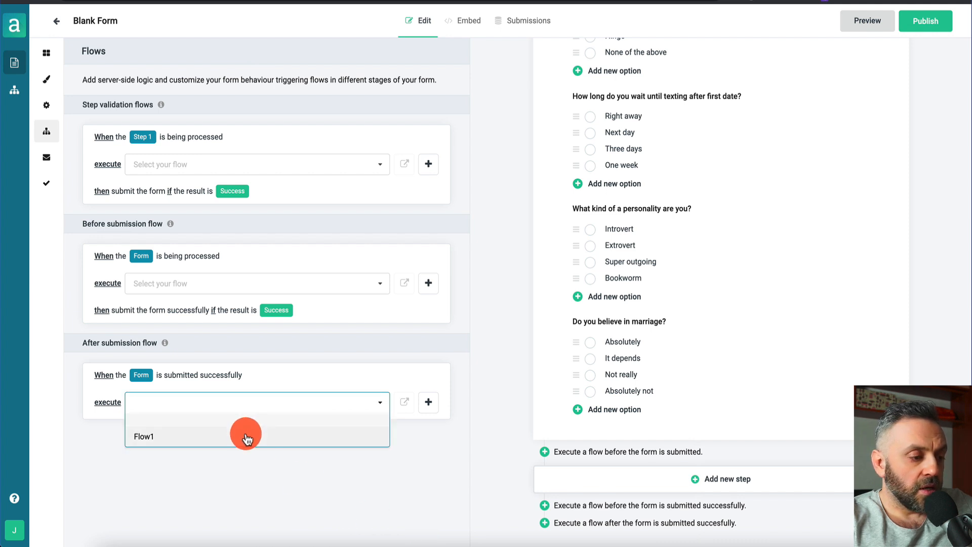
{"action": "left_click", "coordinate": [245, 434]}
{"action": "left_click", "coordinate": [924, 31]}
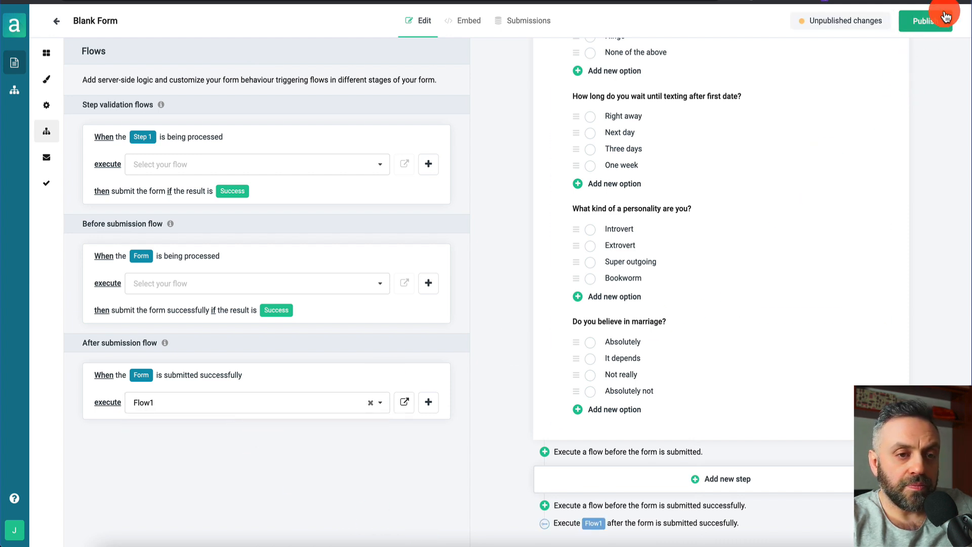
{"action": "left_click", "coordinate": [234, 73]}
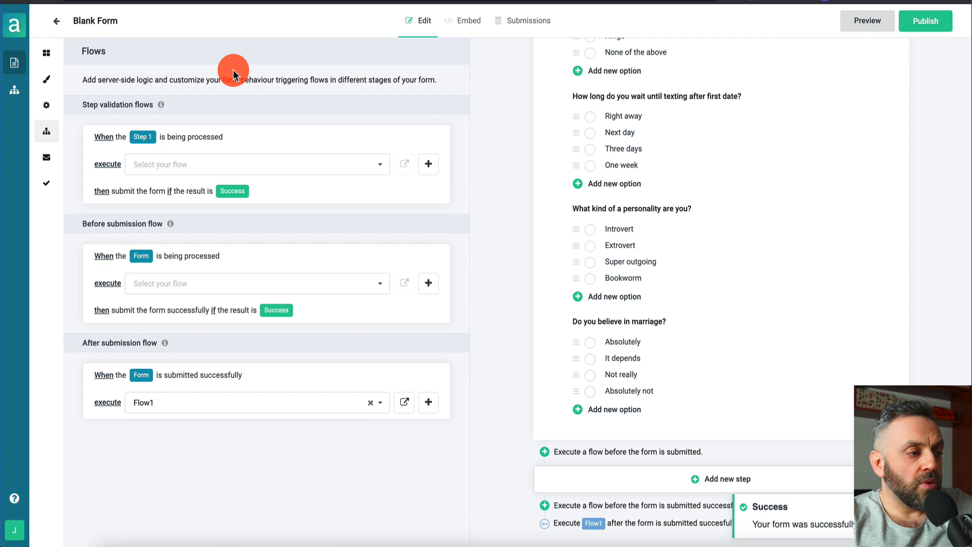
{"action": "left_click", "coordinate": [15, 91]}
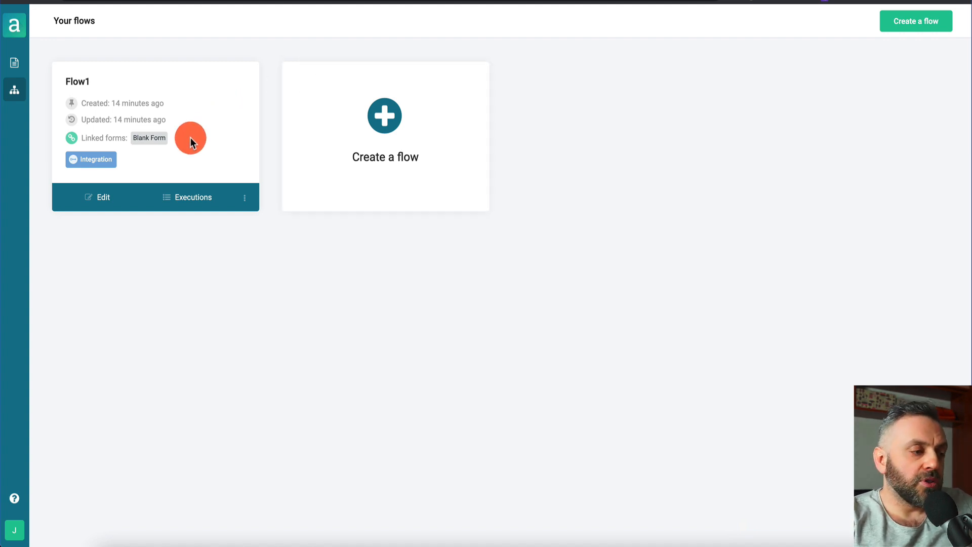
In Flow1, check the trigger settings and add an HTTP request action after Triggers
{"action": "left_click", "coordinate": [95, 202]}
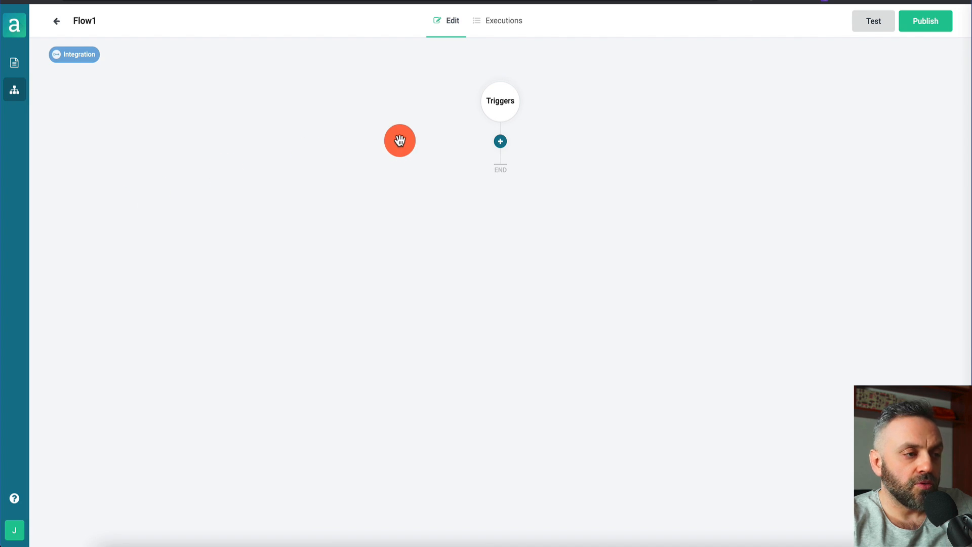
{"action": "left_click", "coordinate": [501, 107]}
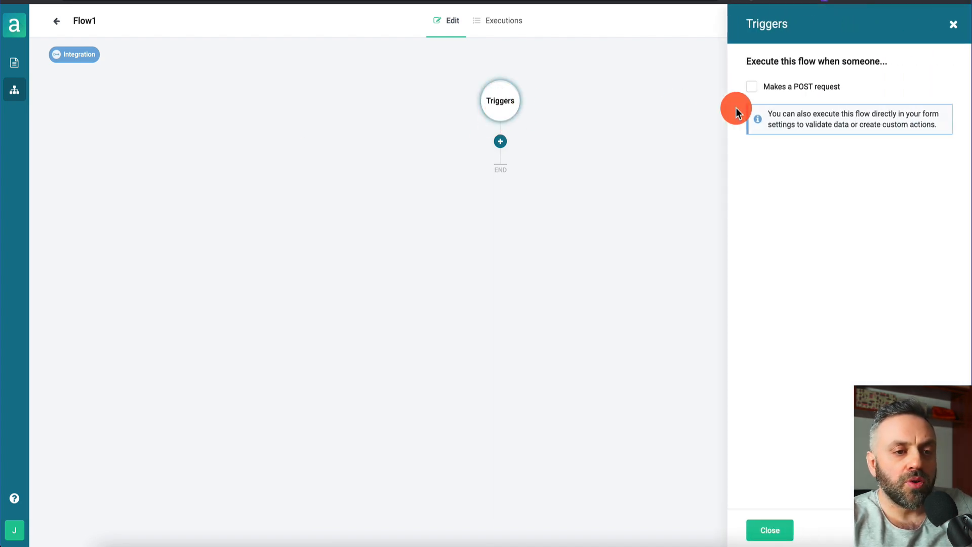
{"action": "left_click", "coordinate": [957, 27]}
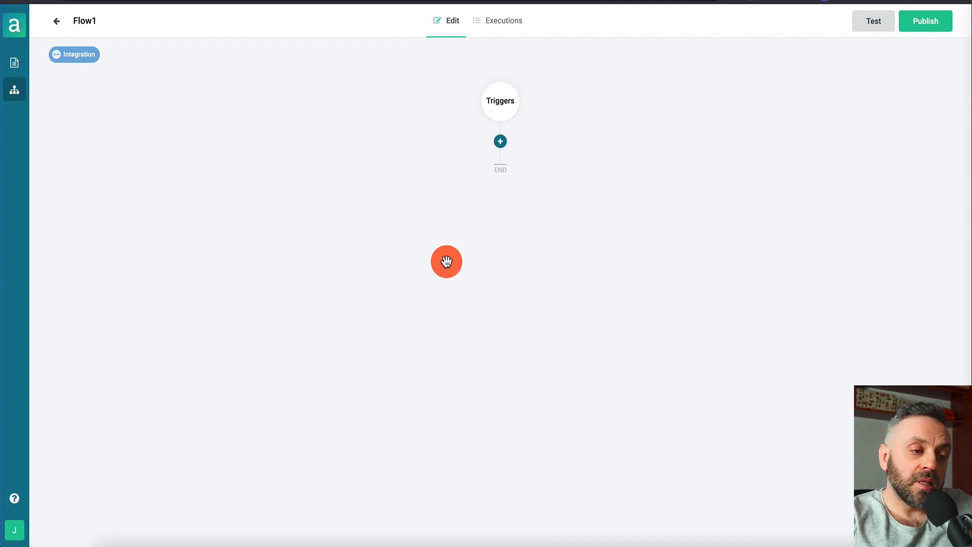
{"action": "left_click", "coordinate": [501, 143]}
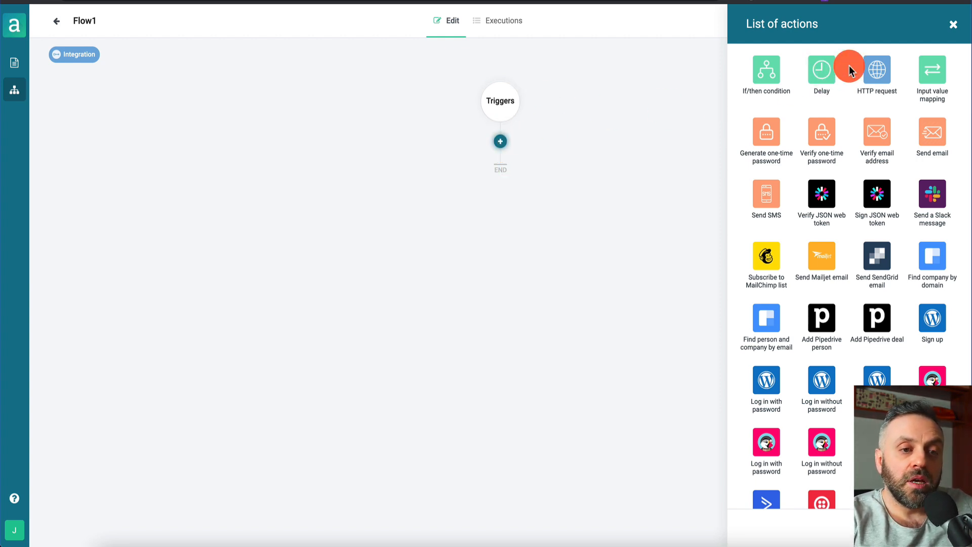
{"action": "left_click_drag", "start_coordinate": [878, 75], "coordinate": [654, 113]}
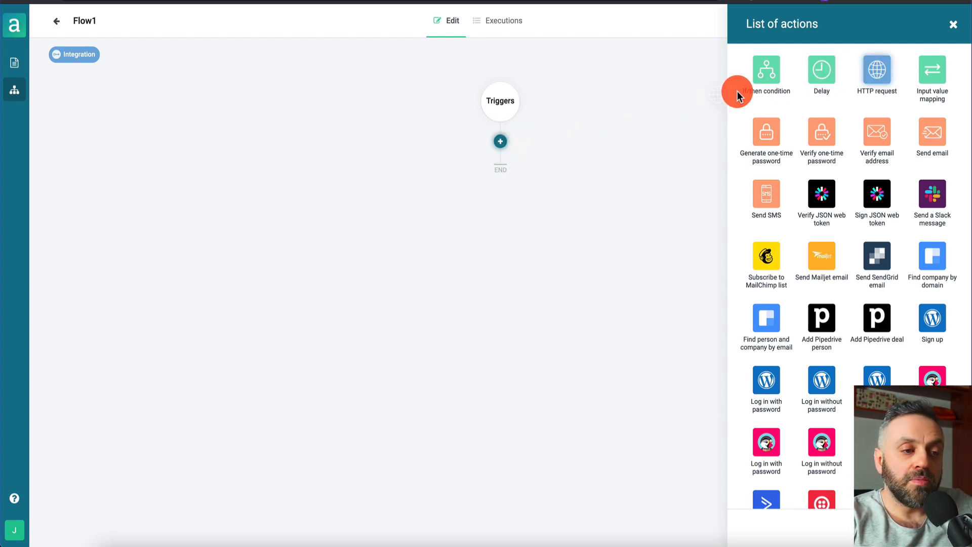
{"action": "left_click", "coordinate": [878, 79]}
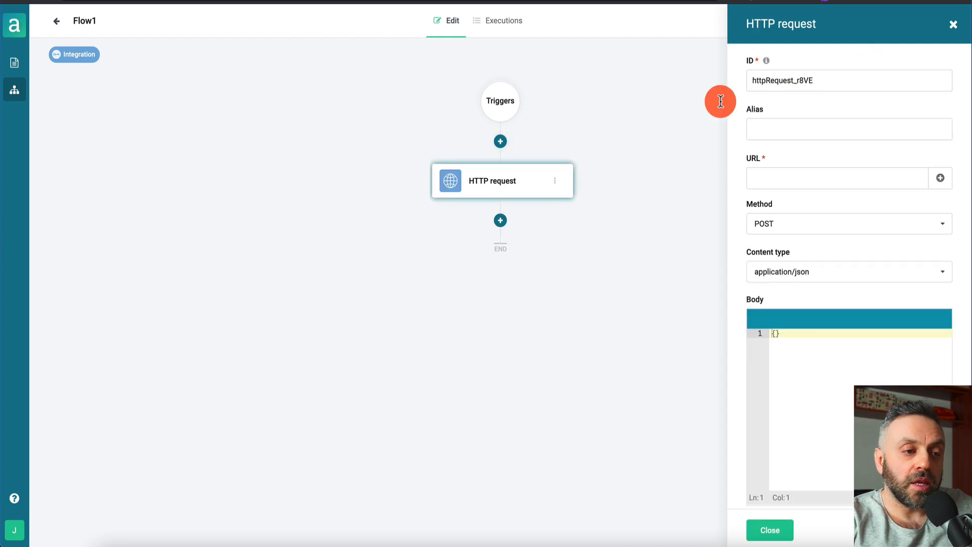
{"action": "left_click", "coordinate": [503, 187]}
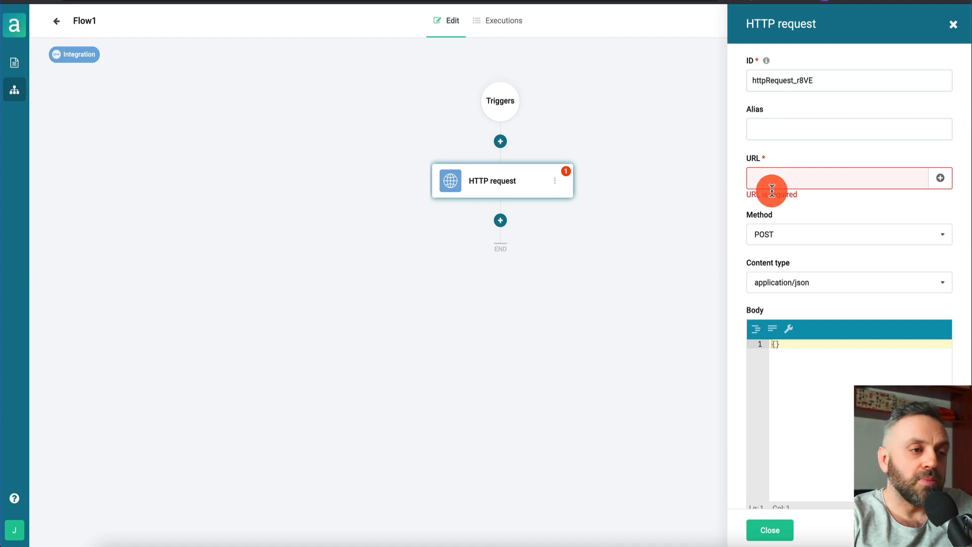
Paste the Affiliate Offers SheetDB API URL into the HTTP request and set Method to GET
{"action": "key", "text": "ctrl+Tab"}
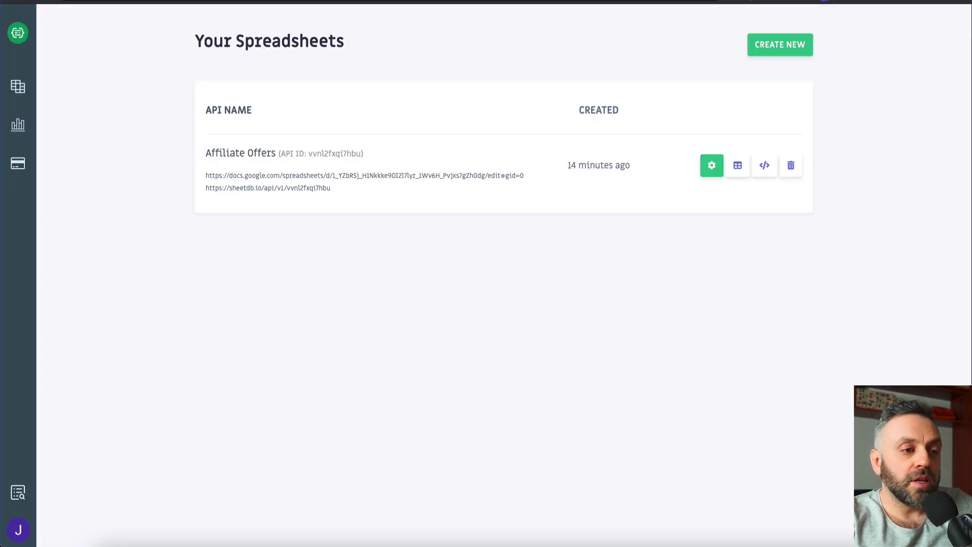
{"action": "left_click", "coordinate": [285, 195]}
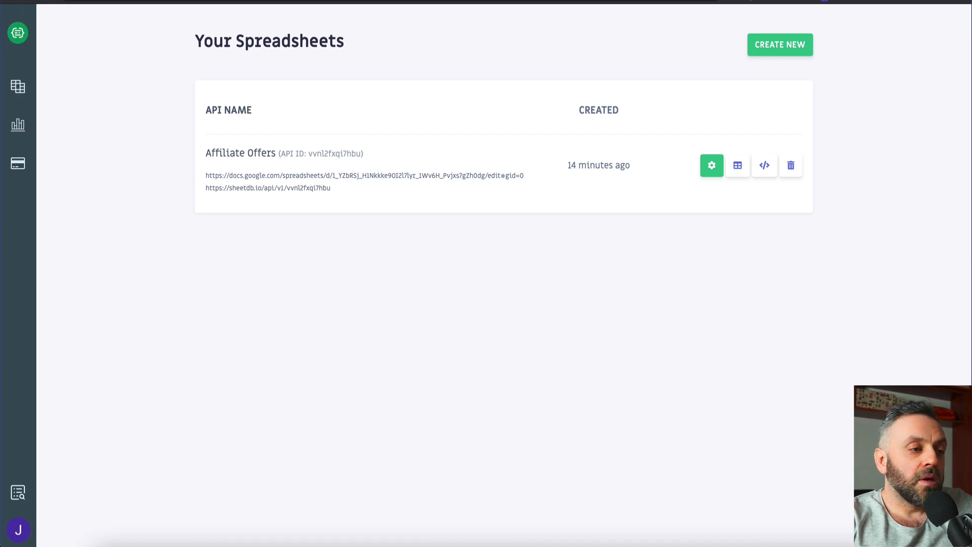
{"action": "key", "text": "ctrl+Tab"}
{"action": "left_click", "coordinate": [505, 180]}
{"action": "left_click", "coordinate": [738, 183]}
{"action": "left_click", "coordinate": [786, 183]}
{"action": "left_click", "coordinate": [789, 226]}
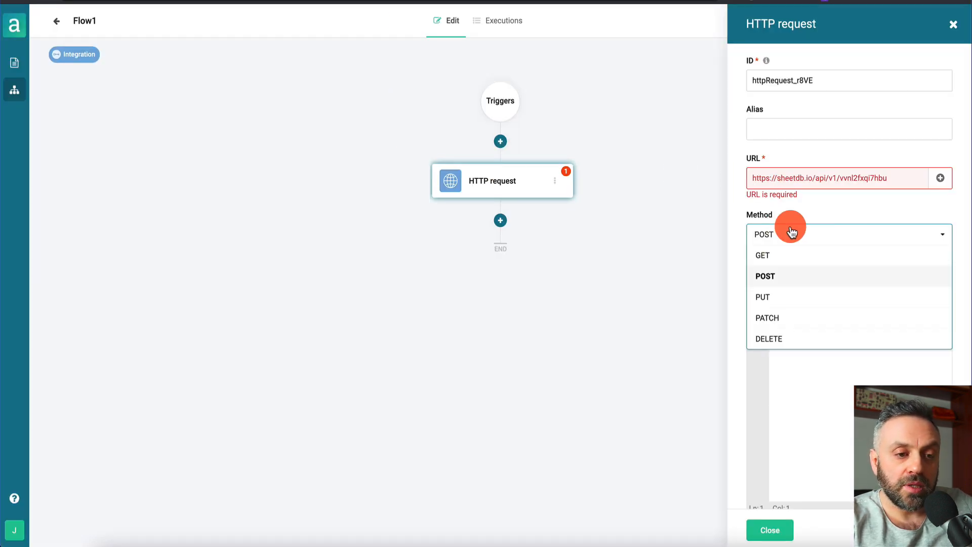
{"action": "left_click", "coordinate": [781, 254]}
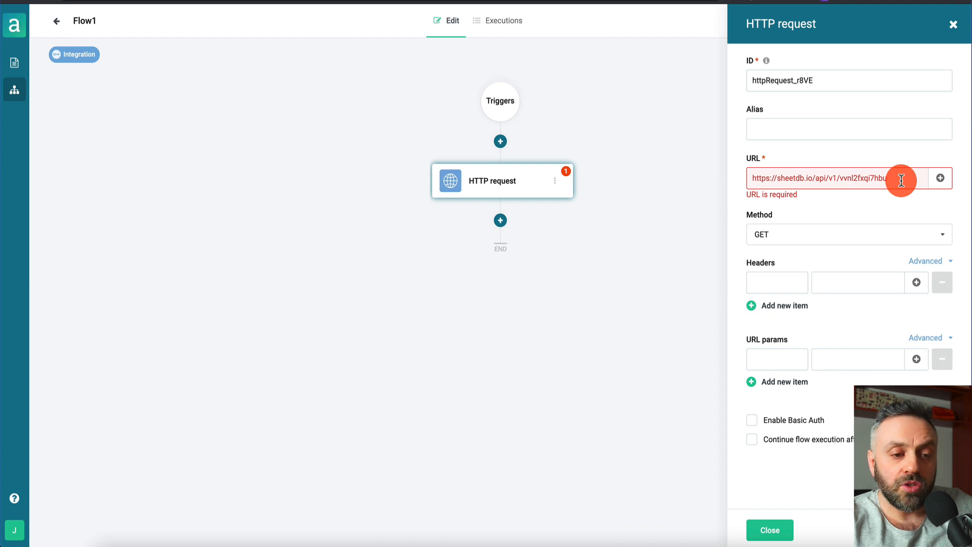
Add a ?country= filter to the request URL, ending with the value US
{"action": "left_click", "coordinate": [774, 362]}
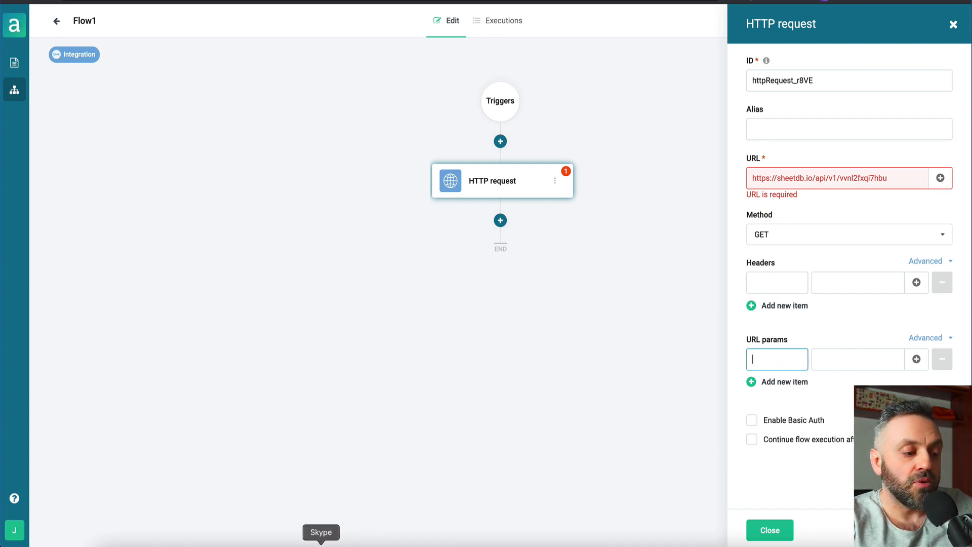
{"action": "left_click", "coordinate": [905, 178]}
{"action": "type", "text": "?"}
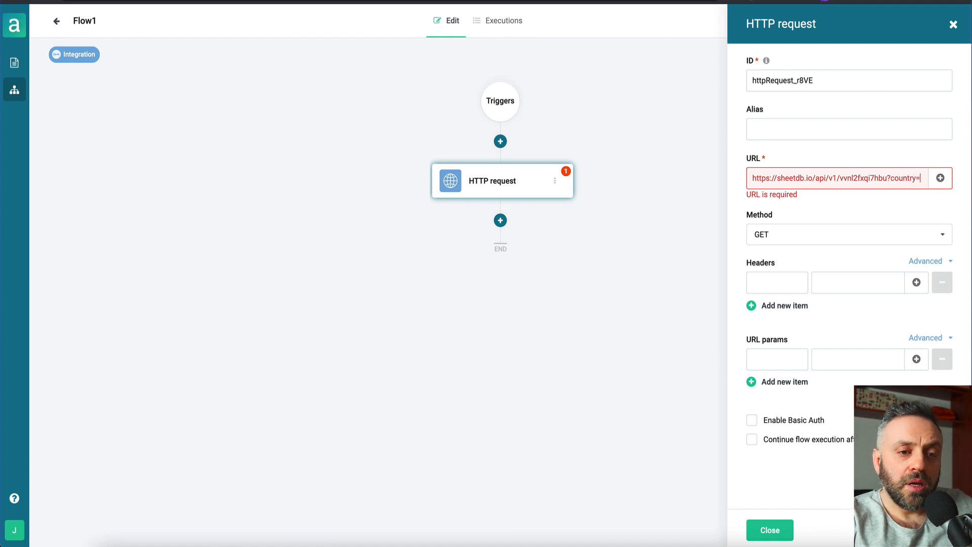
{"action": "type", "text": "country="}
{"action": "left_click", "coordinate": [940, 178]}
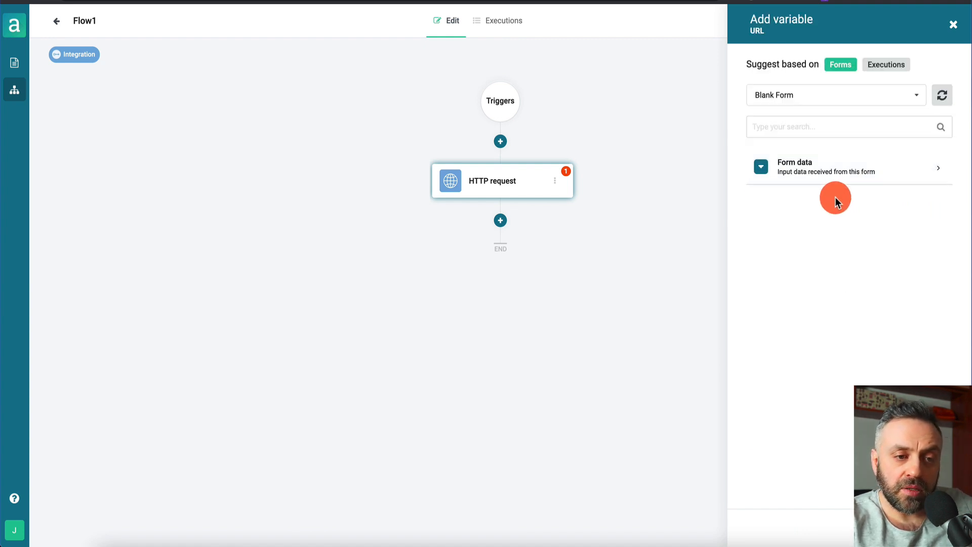
{"action": "left_click", "coordinate": [850, 170]}
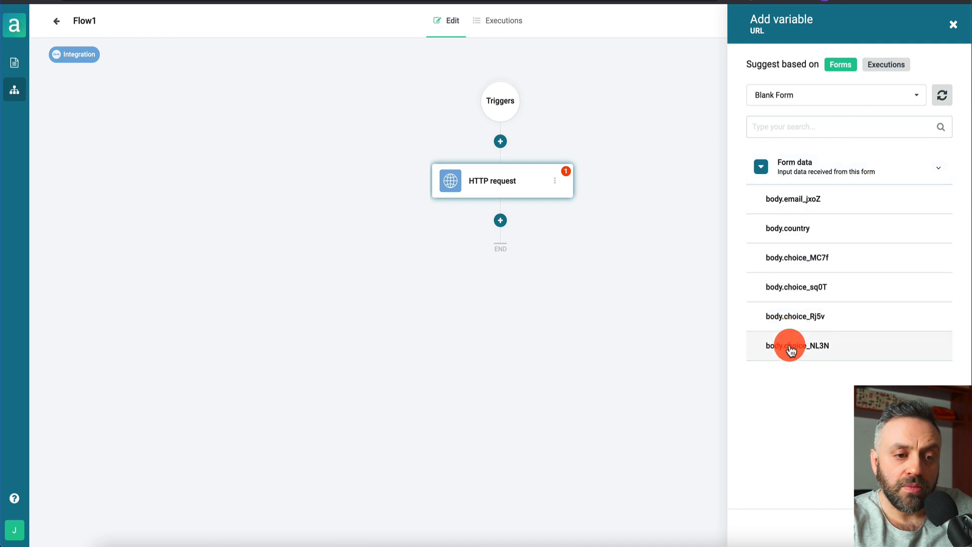
{"action": "left_click", "coordinate": [809, 227]}
{"action": "left_click", "coordinate": [894, 181]}
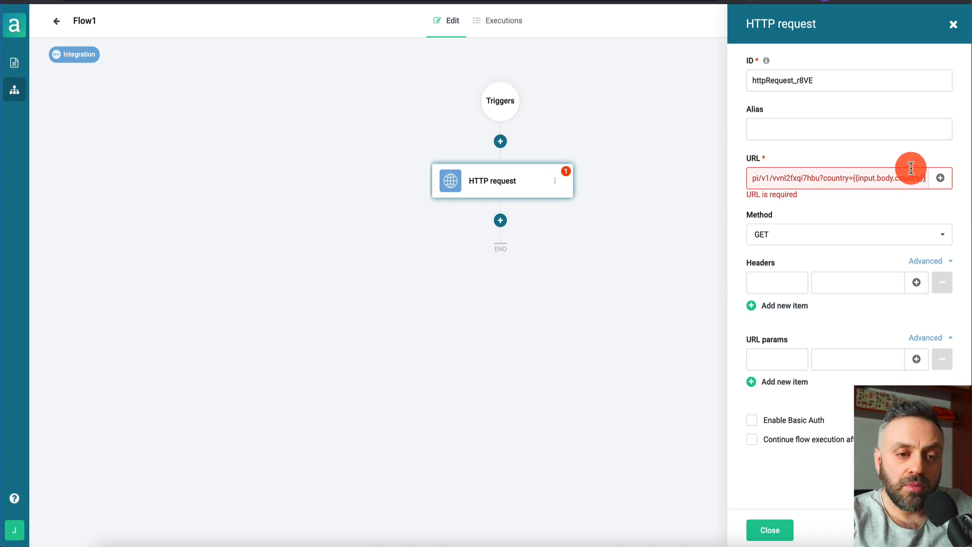
{"action": "key", "text": "Left"}
{"action": "key", "text": "Left"}
{"action": "key", "text": "Left"}
{"action": "key", "text": "Left"}
{"action": "key", "text": "Left"}
{"action": "key", "text": "Left"}
{"action": "key", "text": "Left"}
{"action": "key", "text": "Left"}
{"action": "key", "text": "Left"}
{"action": "key", "text": "Left"}
{"action": "key", "text": "Left"}
{"action": "key", "text": "Left"}
{"action": "key", "text": "Left"}
{"action": "key", "text": "Left"}
{"action": "key", "text": "Left"}
{"action": "key", "text": "Left"}
{"action": "key", "text": "Left"}
{"action": "key", "text": "Left"}
{"action": "key", "text": "Left"}
{"action": "key", "text": "Left"}
{"action": "key", "text": "Left"}
{"action": "key", "text": "Left"}
{"action": "key", "text": "Left"}
{"action": "key", "text": "Left"}
{"action": "key", "text": "Left"}
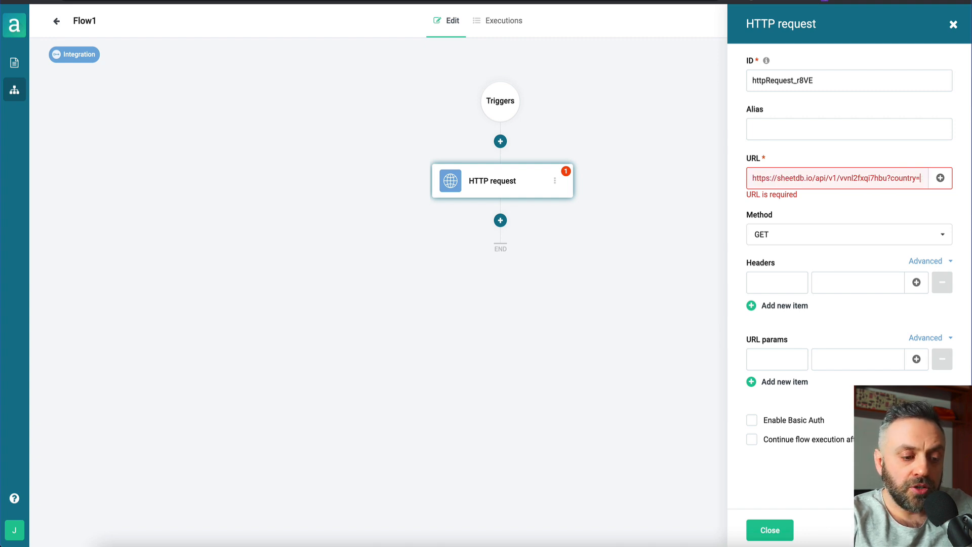
{"action": "type", "text": "US"}
{"action": "key", "text": "super+a"}
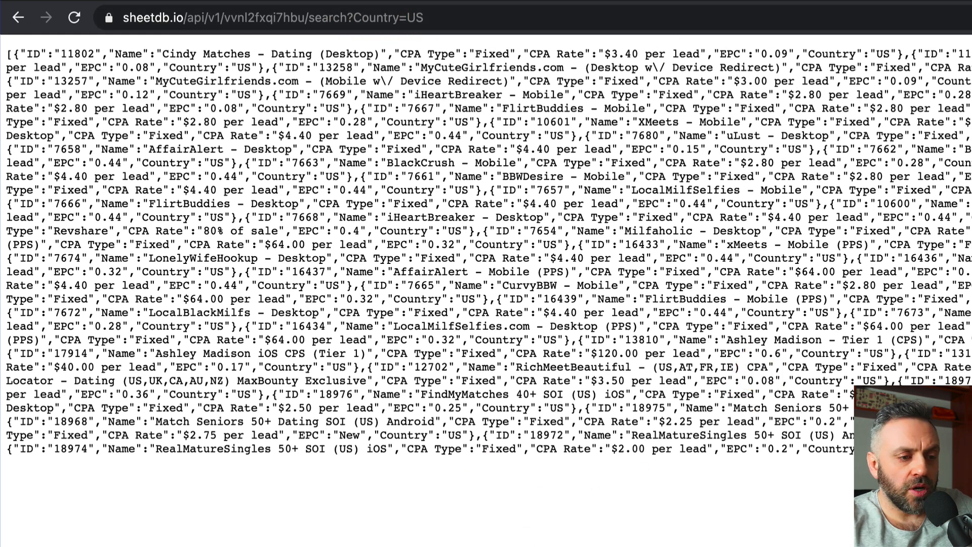
Search the results for UK, then change the SheetDB query to Country=UK and load it
{"action": "key", "text": "super+f"}
{"action": "type", "text": "UK"}
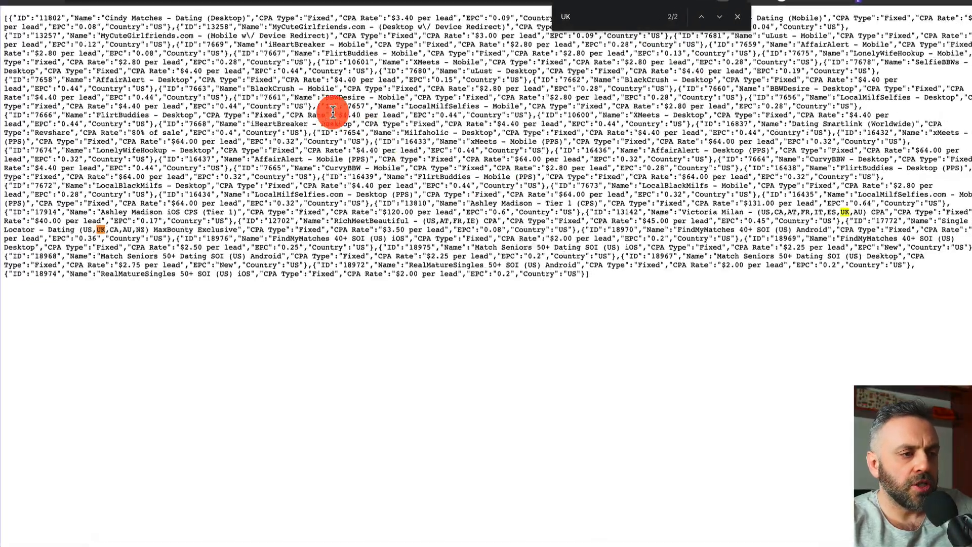
{"action": "key", "text": "Escape"}
{"action": "left_click", "coordinate": [394, 9]}
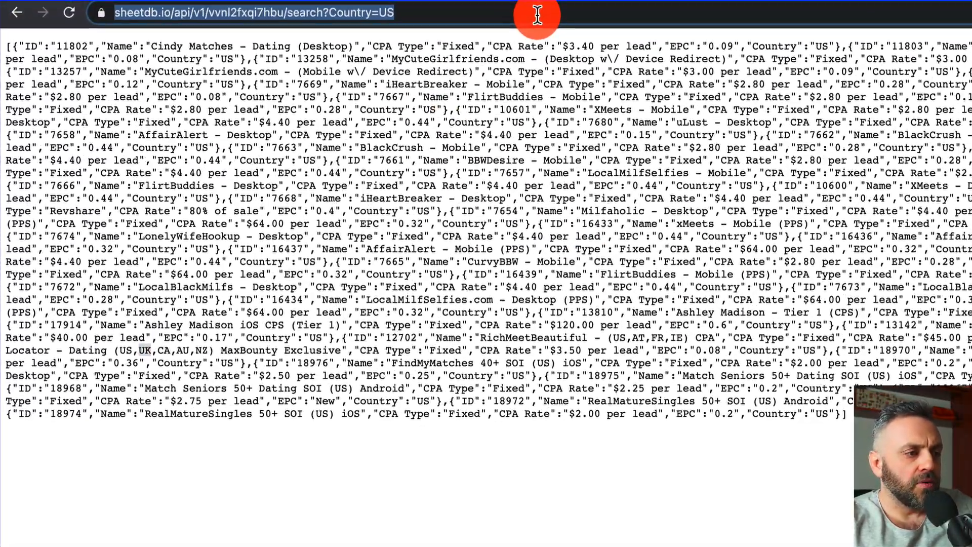
{"action": "key", "text": "Right"}
{"action": "key", "text": "BackSpace"}
{"action": "key", "text": "BackSpace"}
{"action": "type", "text": "UK"}
{"action": "key", "text": "Return"}
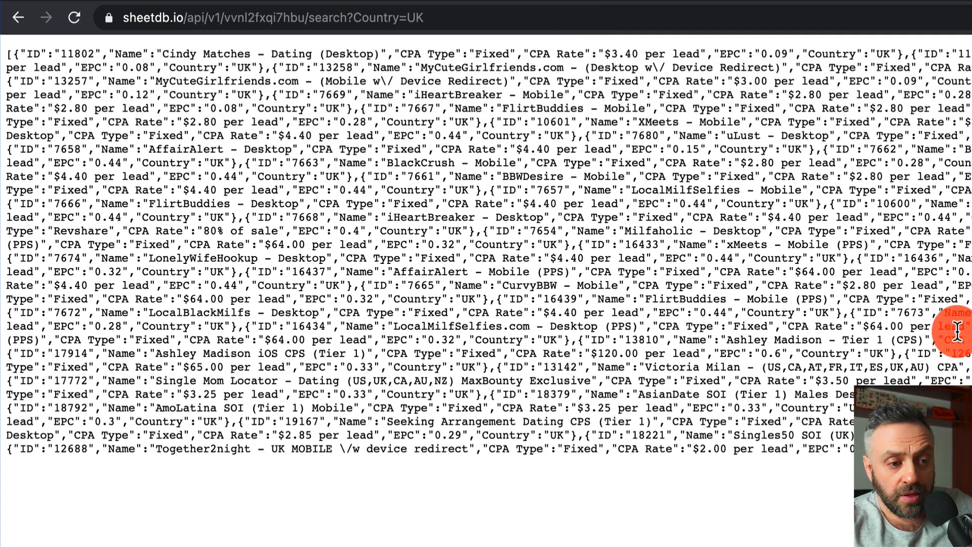
Set the query back to Country=US and paste the address into Arengu's request URL
{"action": "left_click", "coordinate": [677, 11]}
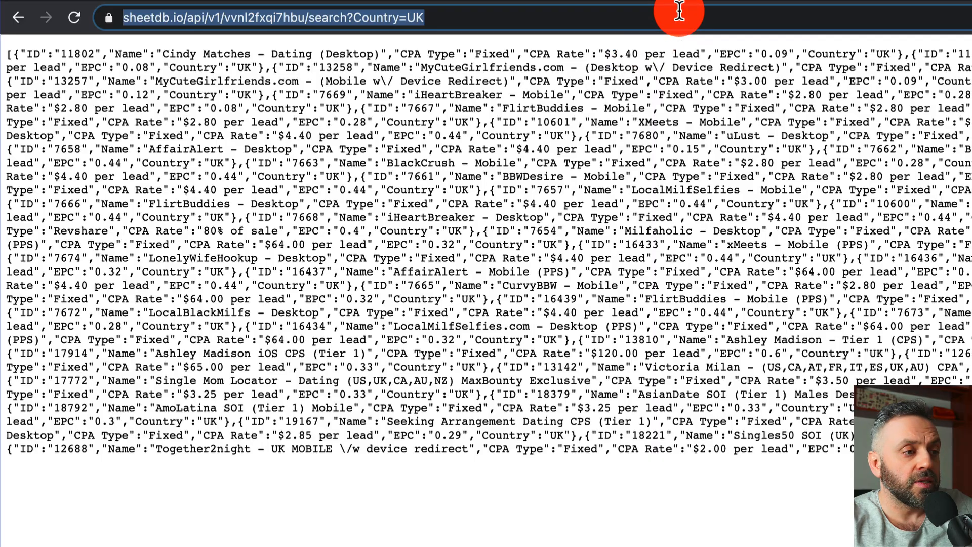
{"action": "left_click", "coordinate": [713, 17]}
{"action": "key", "text": "BackSpace"}
{"action": "type", "text": "S"}
{"action": "key", "text": "Return"}
{"action": "left_click", "coordinate": [665, 16]}
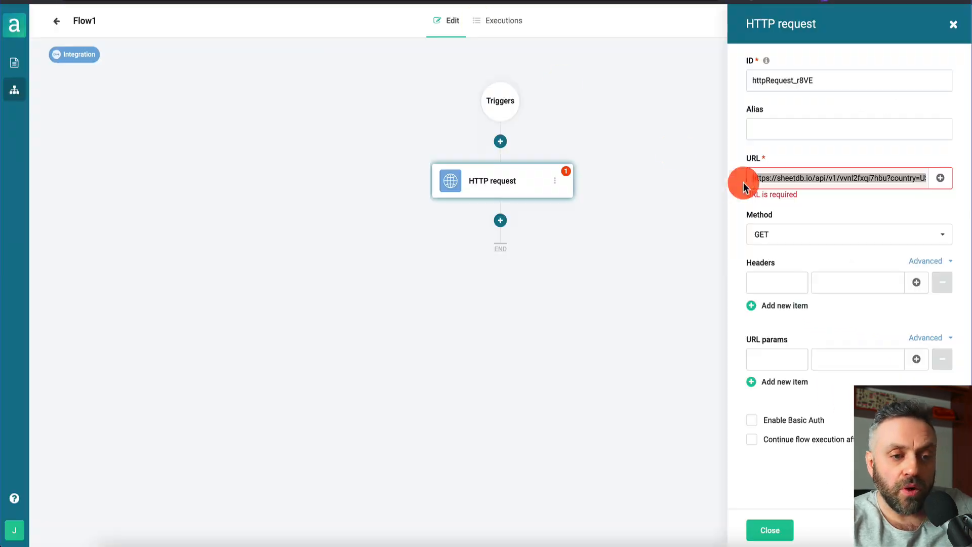
{"action": "left_click_drag", "start_coordinate": [744, 180], "coordinate": [807, 180]}
{"action": "key", "text": "ctrl+v"}
Append the form's body.country answer to the HTTP request URL and review the request settings
{"action": "left_click", "coordinate": [939, 178]}
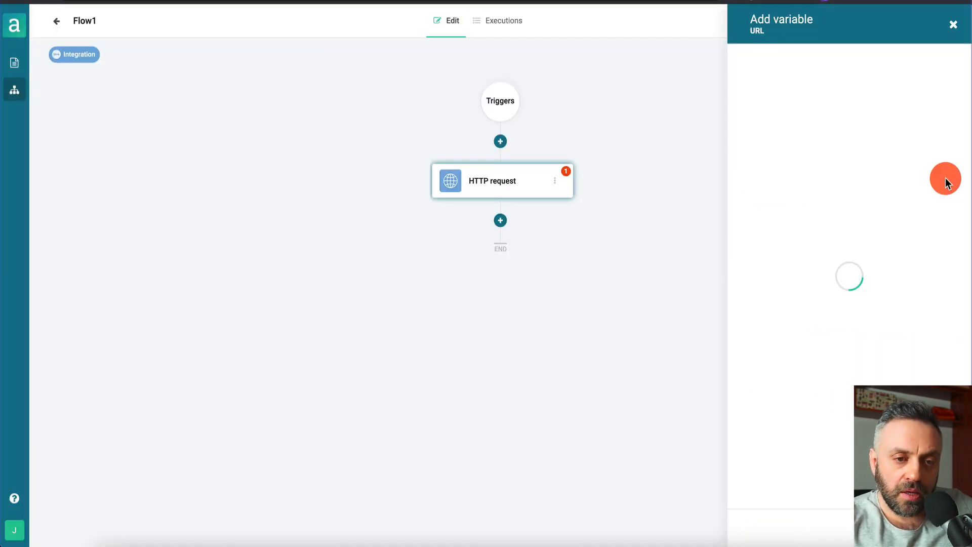
{"action": "left_click", "coordinate": [856, 176]}
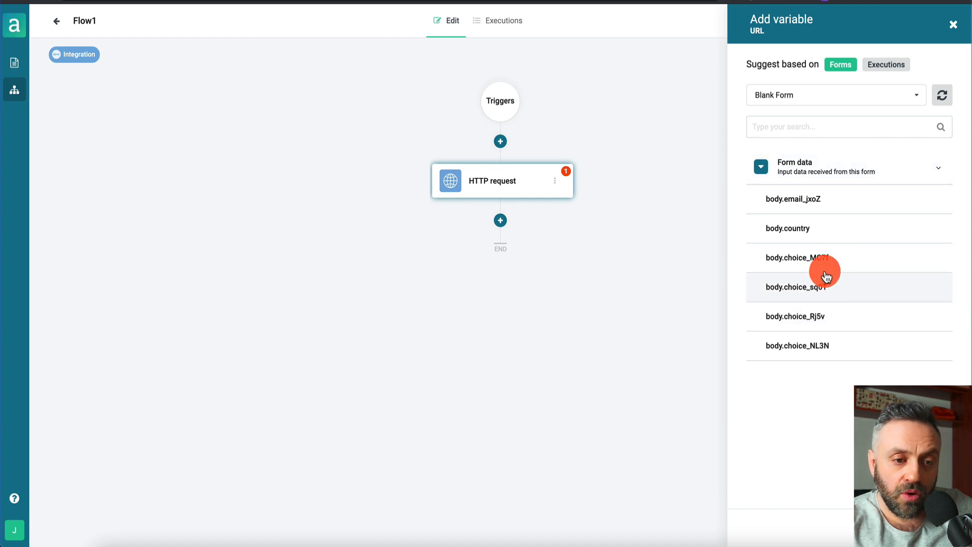
{"action": "left_click", "coordinate": [798, 229]}
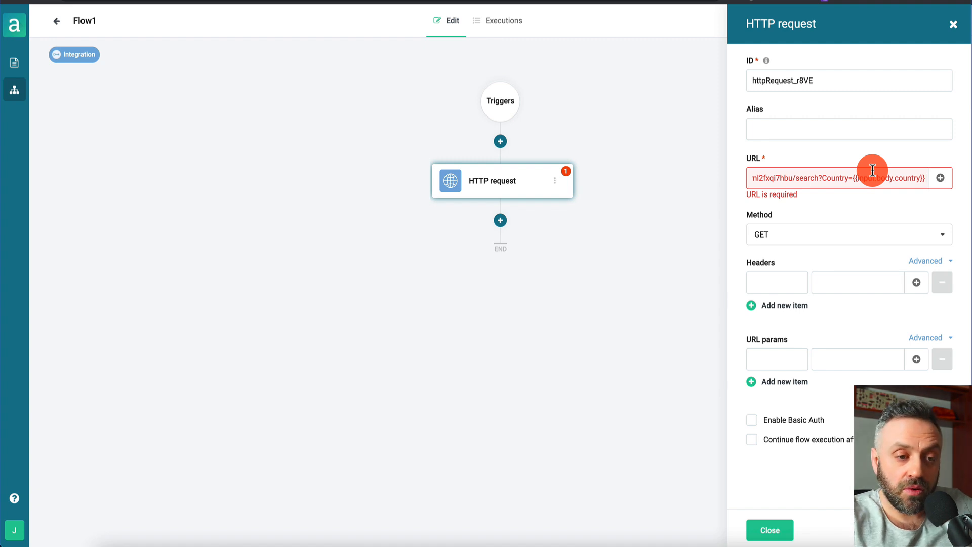
{"action": "left_click", "coordinate": [761, 231]}
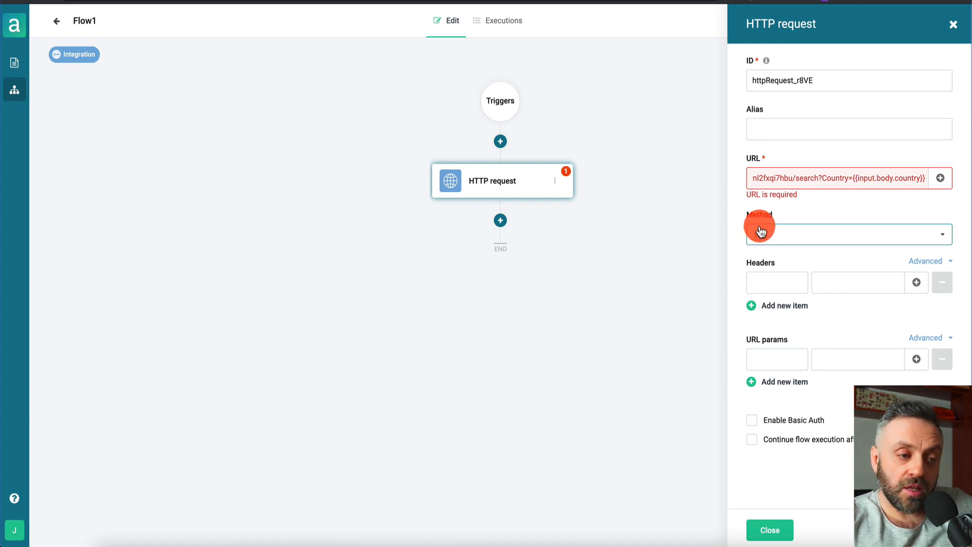
{"action": "left_click", "coordinate": [811, 132]}
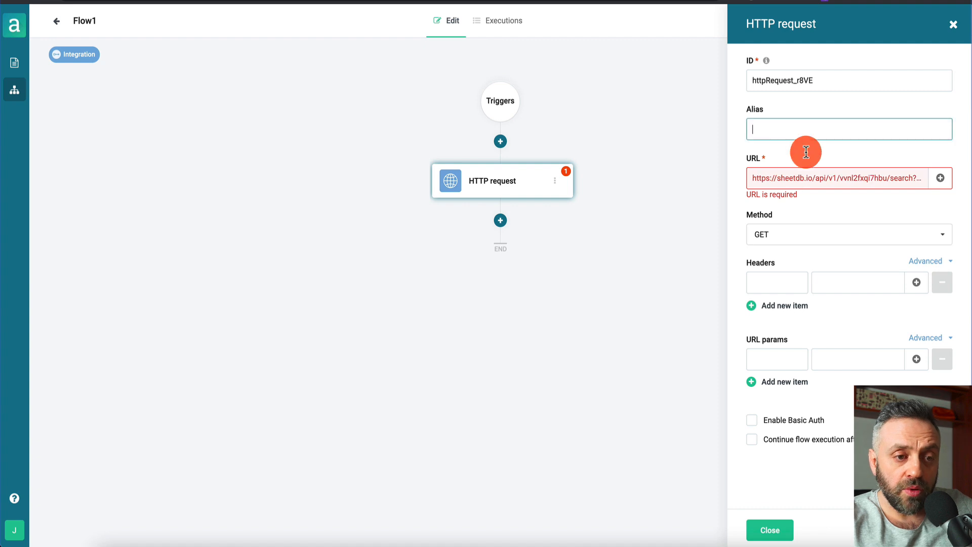
{"action": "left_click", "coordinate": [796, 176]}
{"action": "left_click", "coordinate": [789, 235]}
{"action": "left_click", "coordinate": [764, 529]}
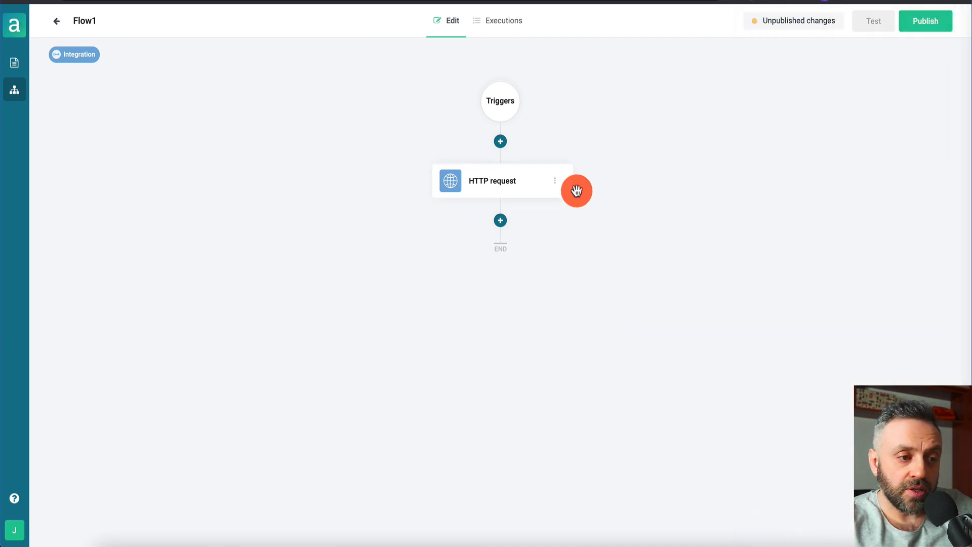
{"action": "left_click", "coordinate": [533, 188]}
{"action": "left_click", "coordinate": [765, 187]}
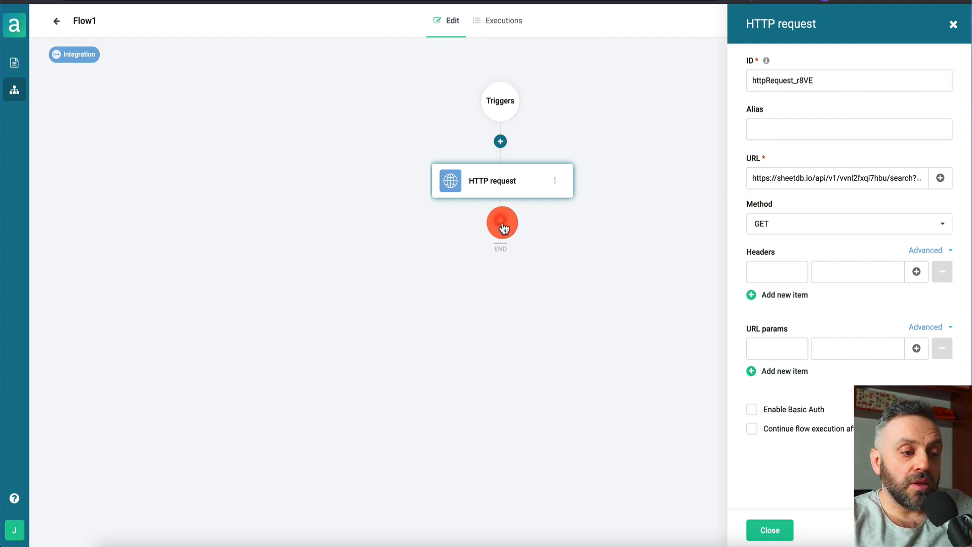
Bring up the list of actions below the HTTP request node
{"action": "left_click", "coordinate": [501, 224]}
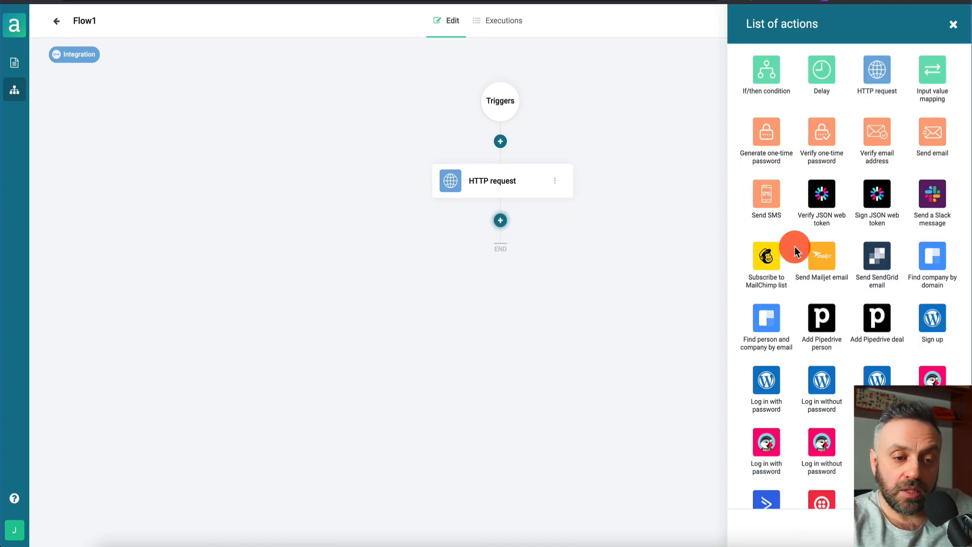
{"action": "scroll", "coordinate": [848, 289], "scroll_direction": "down", "scroll_amount": 4}
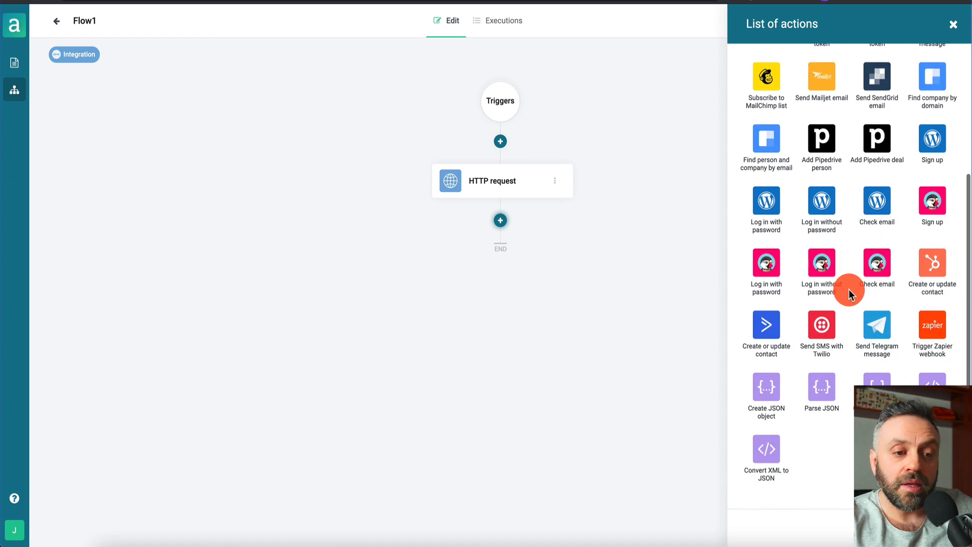
{"action": "scroll", "coordinate": [848, 290], "scroll_direction": "up", "scroll_amount": 4}
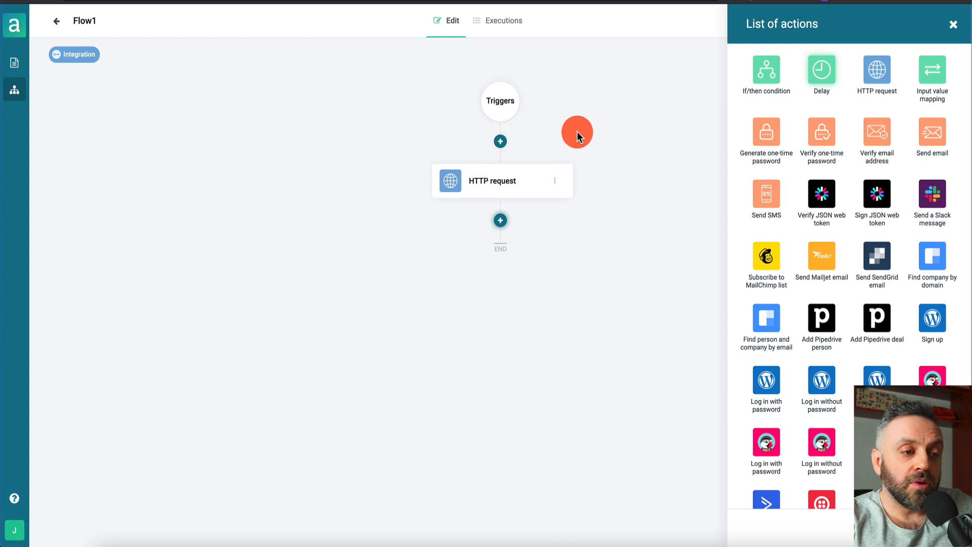
Add a Delay step before the HTTP request, with unit Minutes and its value cleared
{"action": "left_click", "coordinate": [824, 84]}
{"action": "left_click_drag", "start_coordinate": [502, 268], "coordinate": [493, 348]}
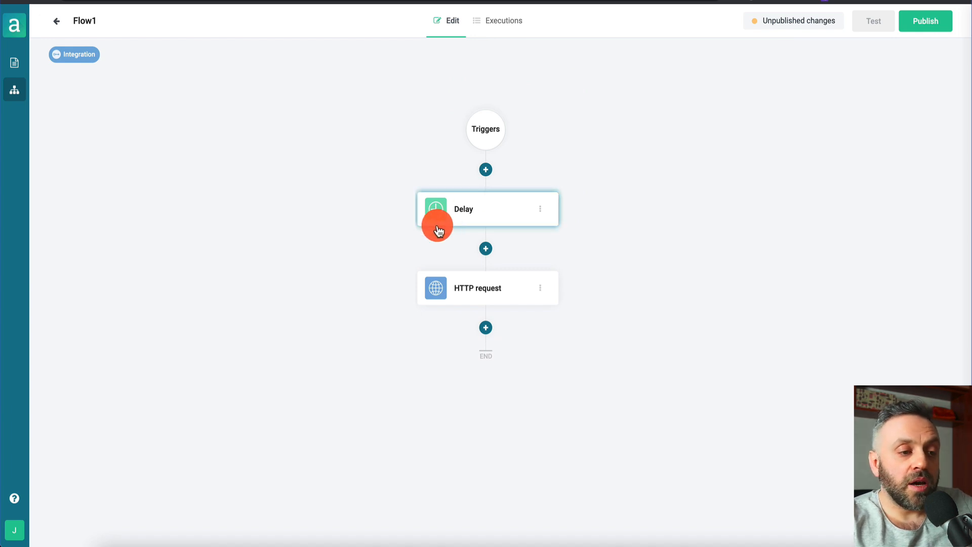
{"action": "left_click", "coordinate": [494, 218]}
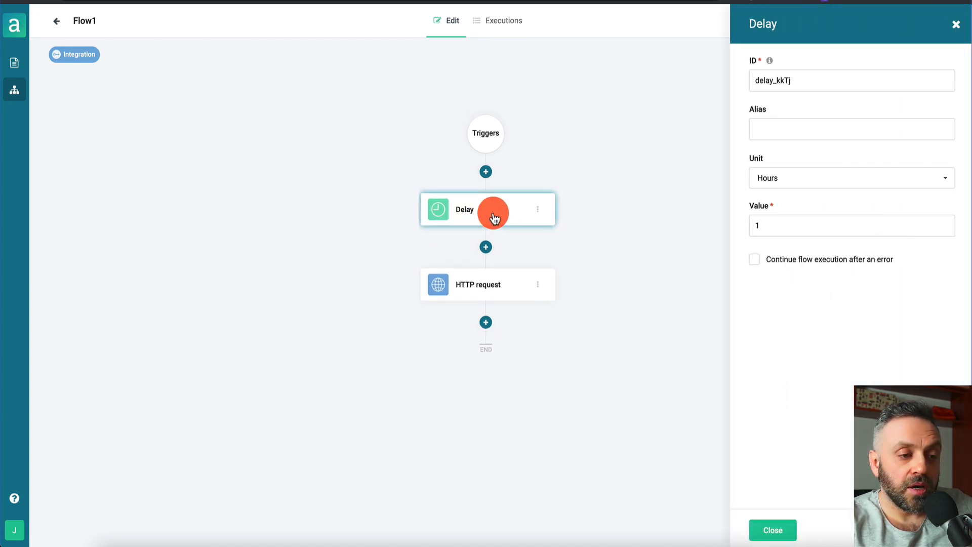
{"action": "left_click", "coordinate": [812, 181]}
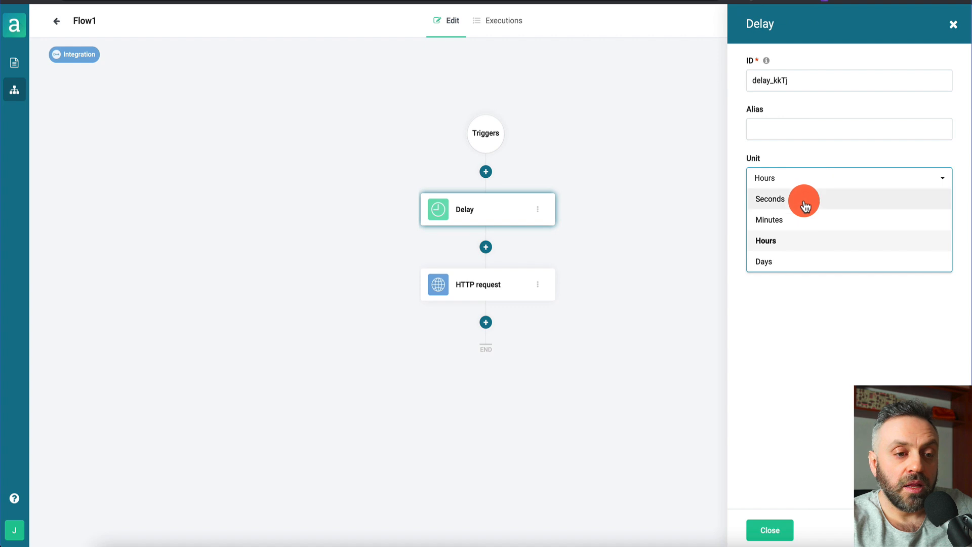
{"action": "left_click", "coordinate": [792, 228]}
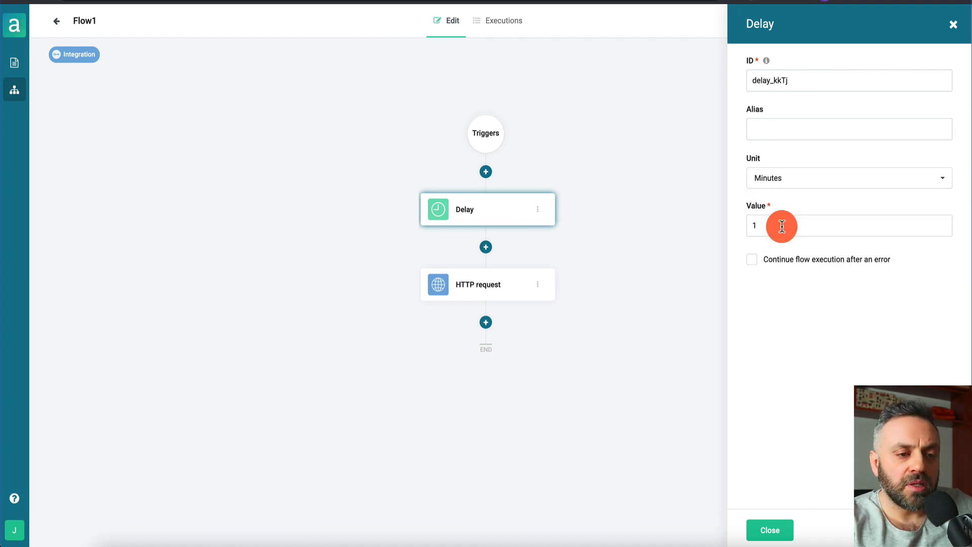
{"action": "key", "text": "BackSpace"}
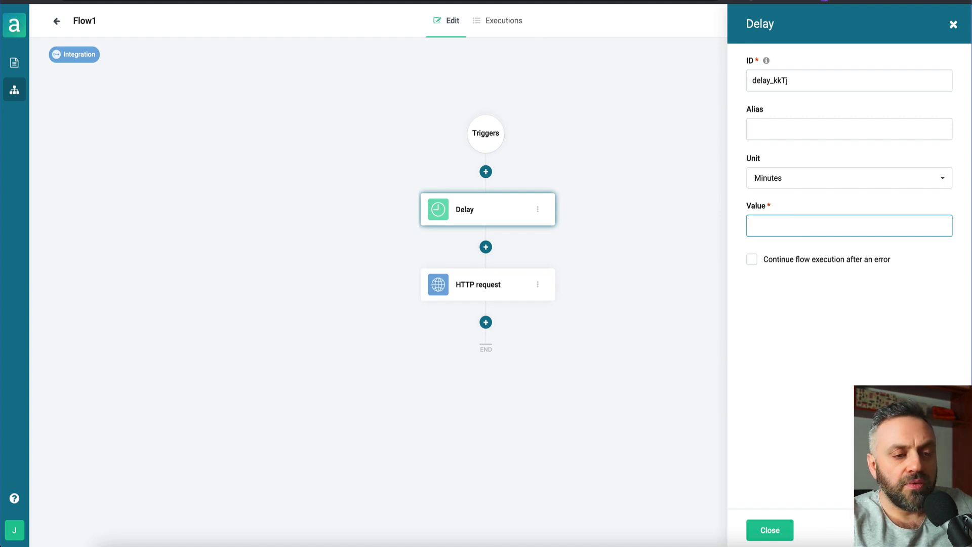
{"action": "left_click", "coordinate": [771, 530]}
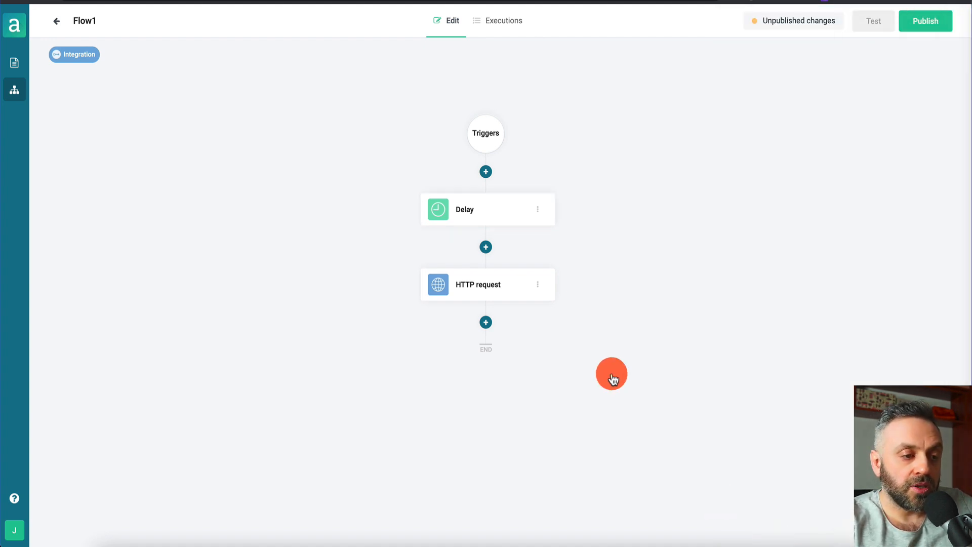
{"action": "scroll", "coordinate": [564, 350], "scroll_direction": "down", "scroll_amount": 1}
Add a Send SendGrid email step after the HTTP request and go to the SendGrid dashboard
{"action": "scroll", "coordinate": [564, 350], "scroll_direction": "up", "scroll_amount": 2}
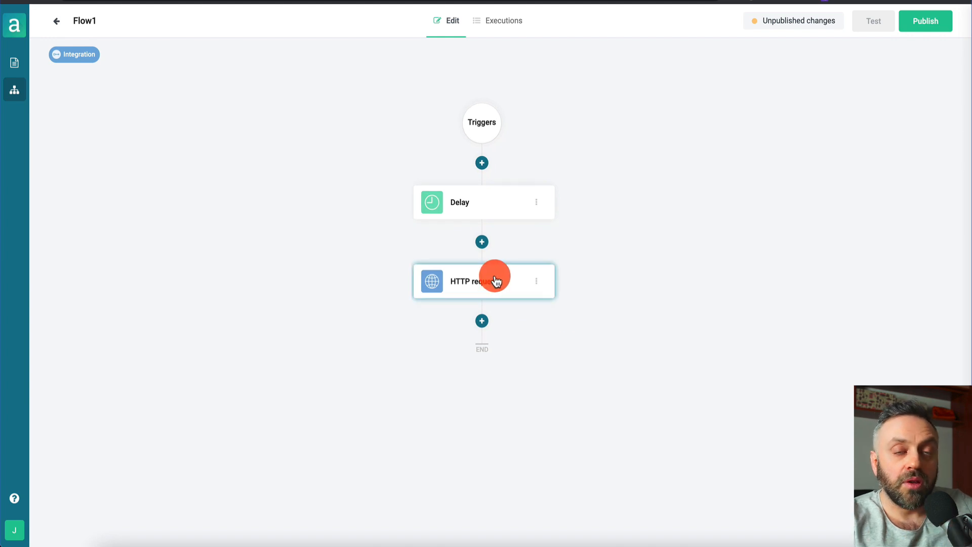
{"action": "left_click", "coordinate": [481, 321]}
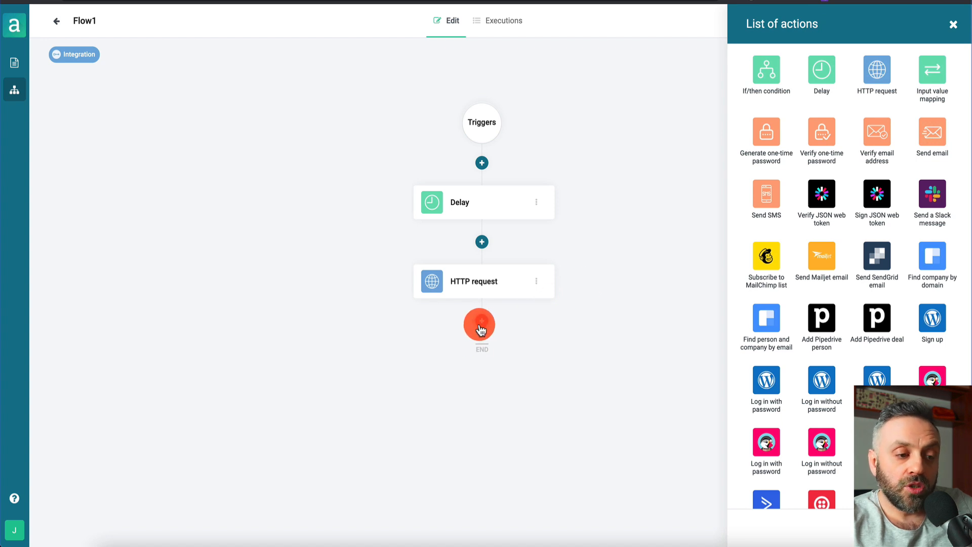
{"action": "left_click", "coordinate": [886, 319]}
{"action": "scroll", "coordinate": [887, 319], "scroll_direction": "down", "scroll_amount": 2}
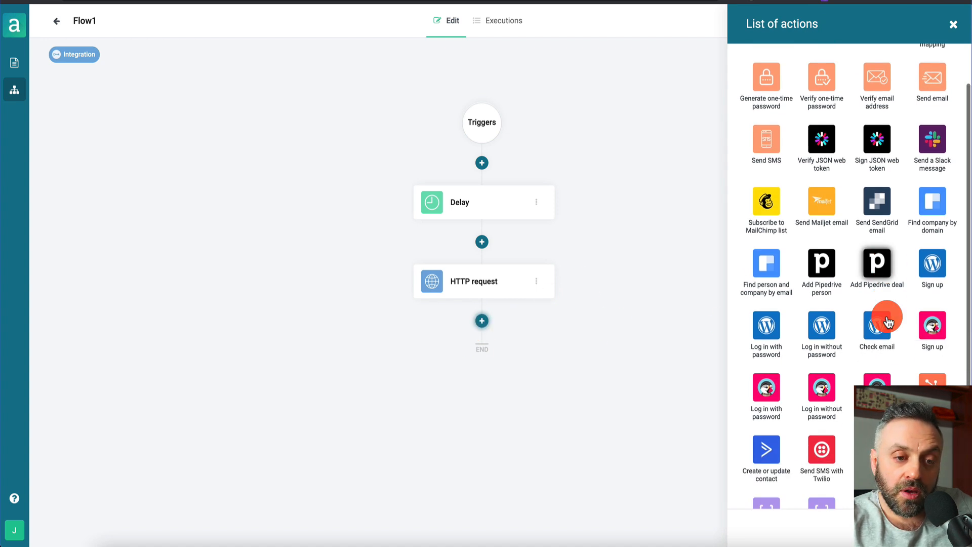
{"action": "left_click", "coordinate": [880, 152]}
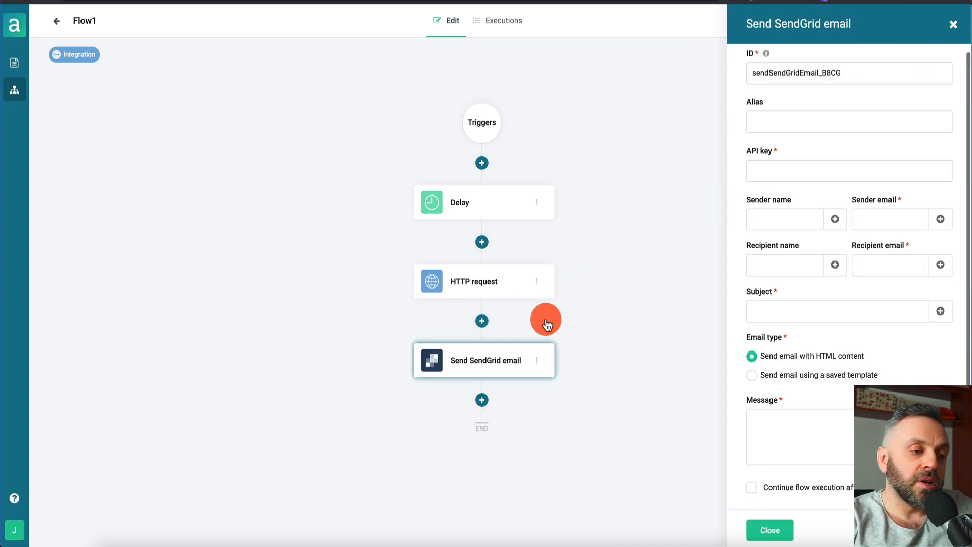
{"action": "left_click", "coordinate": [799, 1]}
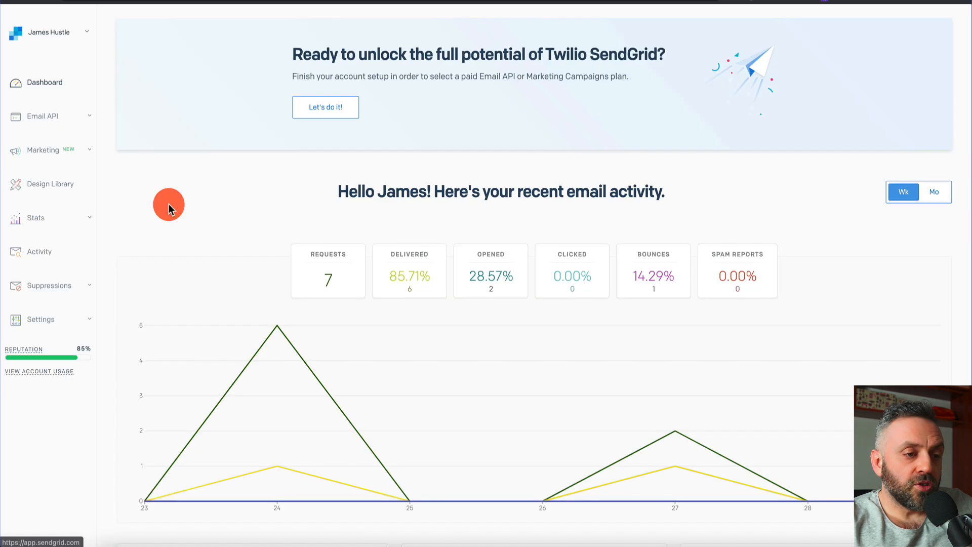
Create a named full-access SendGrid API key and paste it into the Arengu step's API key field
{"action": "left_click", "coordinate": [48, 320]}
{"action": "left_click", "coordinate": [23, 377]}
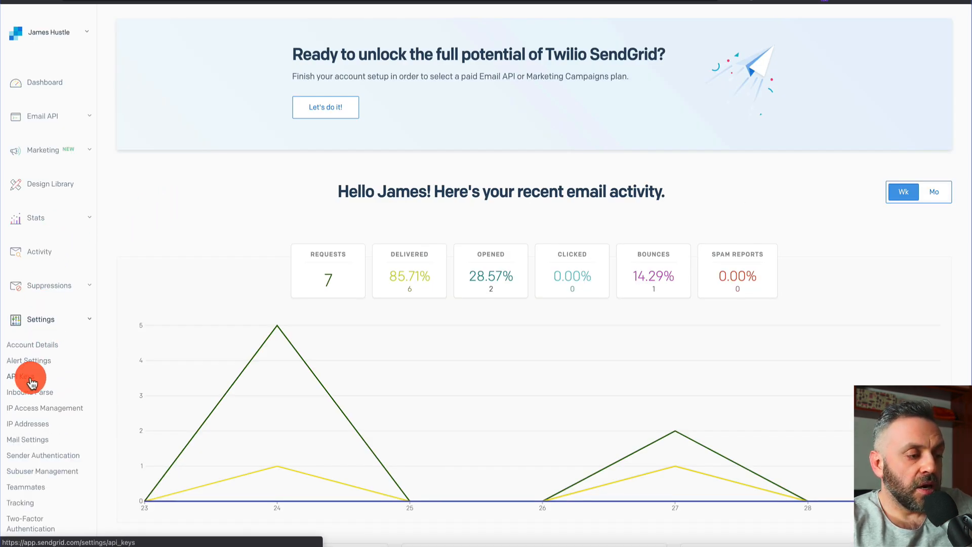
{"action": "left_click", "coordinate": [886, 80]}
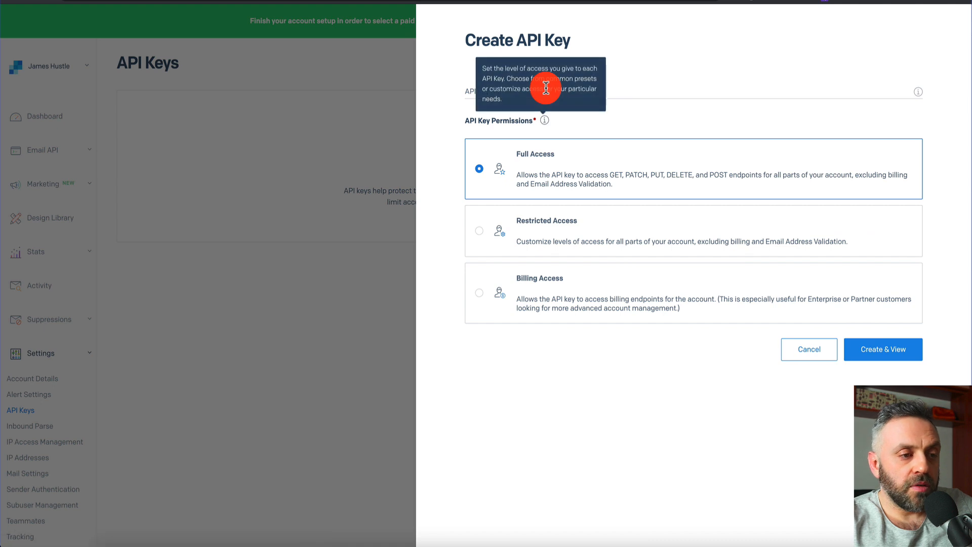
{"action": "left_click", "coordinate": [608, 87]}
{"action": "type", "text": "API"}
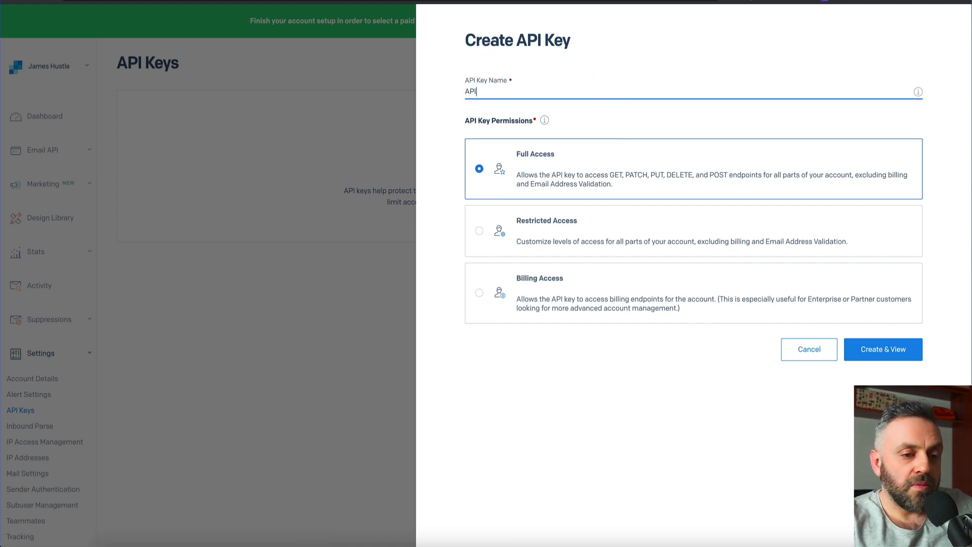
{"action": "left_click", "coordinate": [882, 354]}
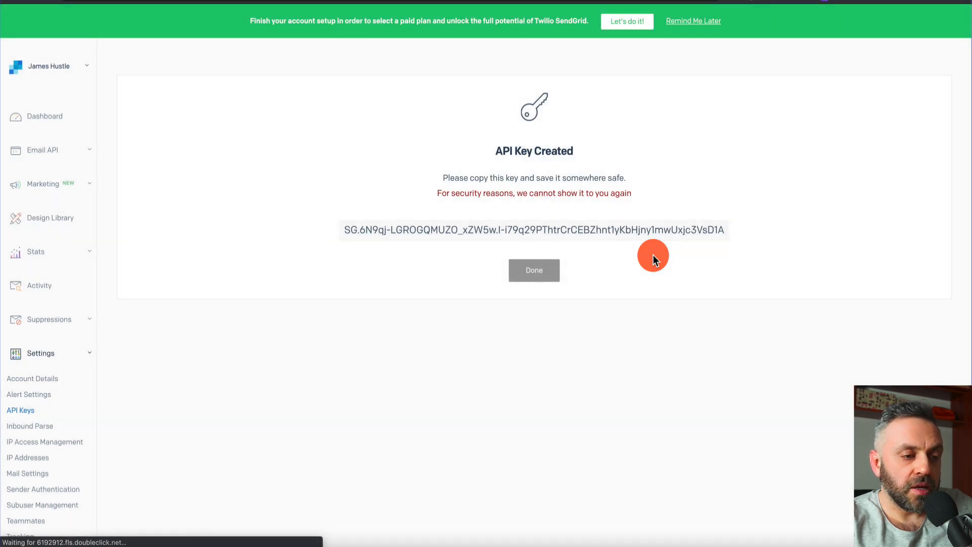
{"action": "left_click", "coordinate": [521, 229]}
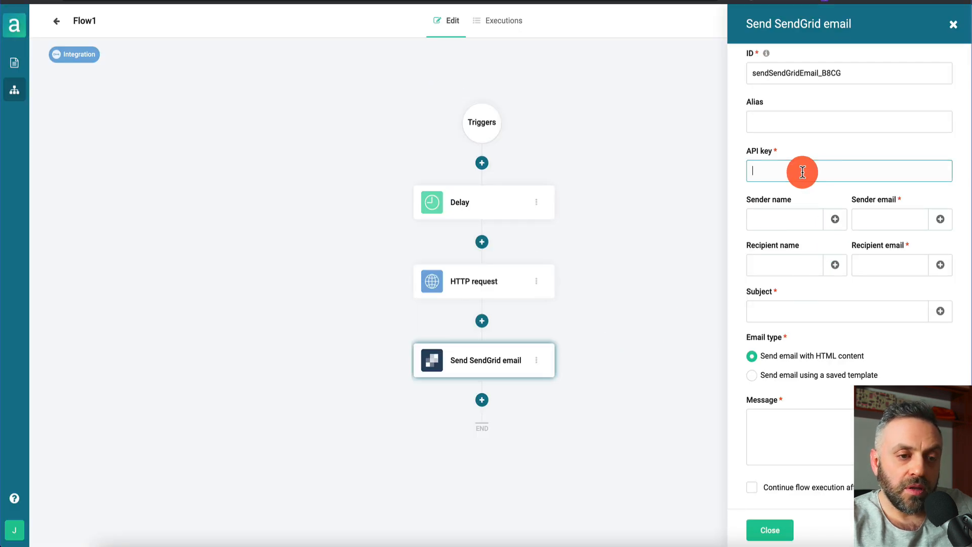
{"action": "key", "text": "ctrl+v"}
Enter the sender email and a name, and set the recipient email to the form's body.email
{"action": "left_click", "coordinate": [815, 127]}
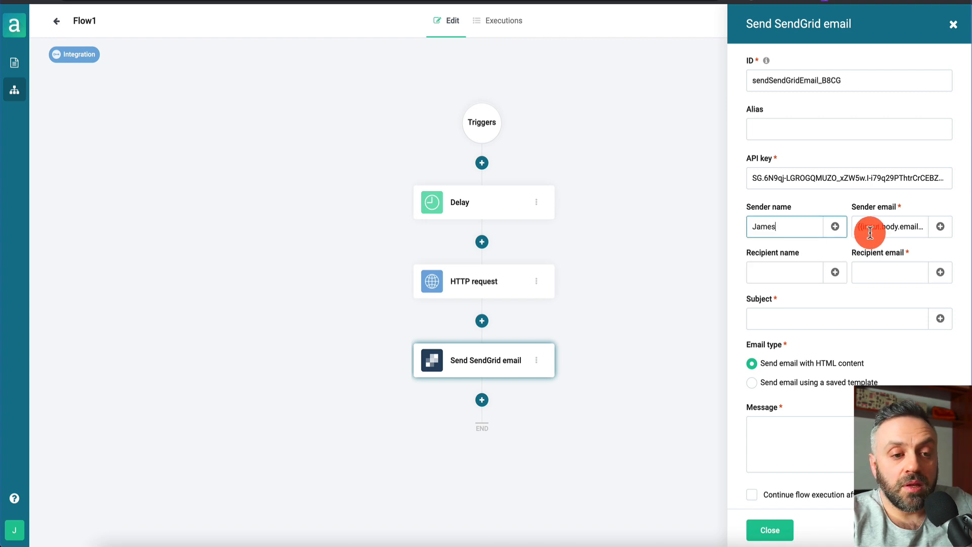
{"action": "left_click", "coordinate": [879, 228]}
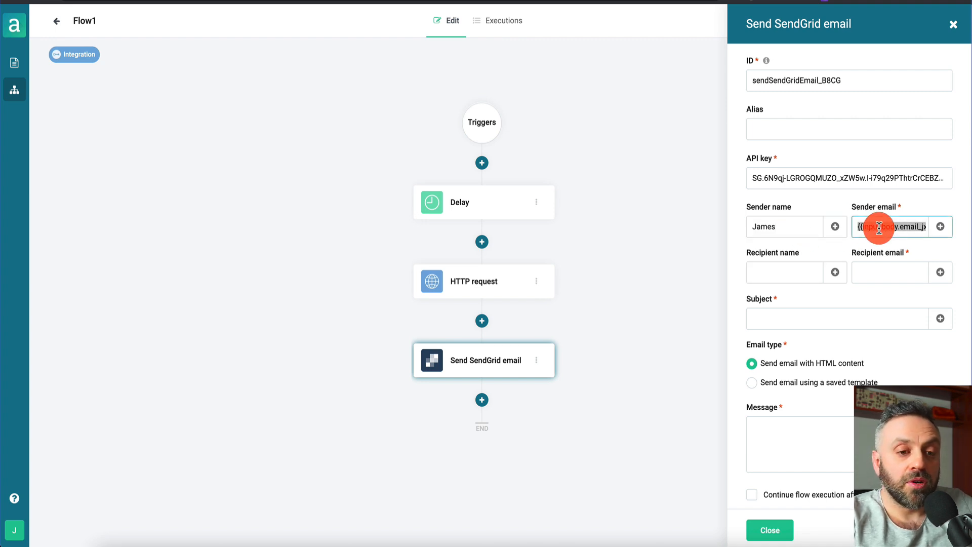
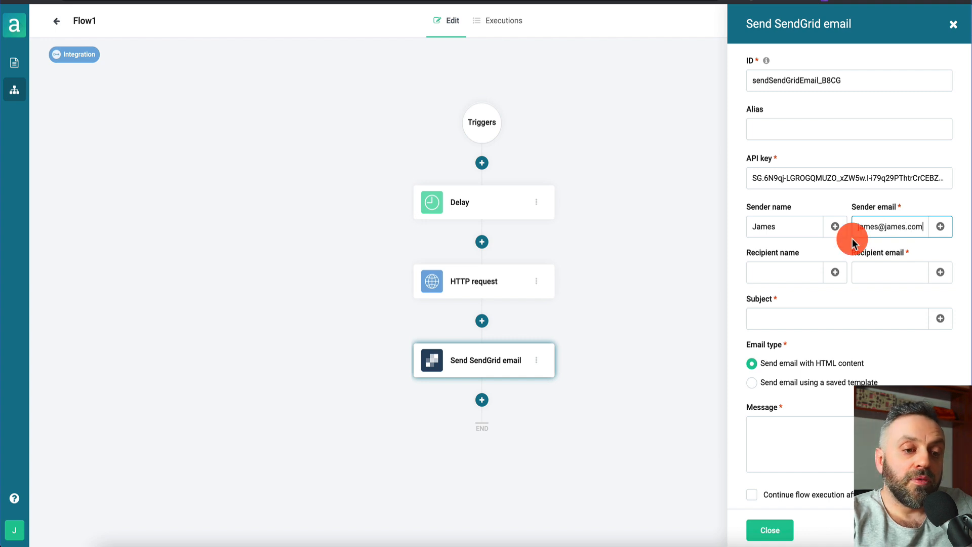
{"action": "left_click", "coordinate": [793, 272]}
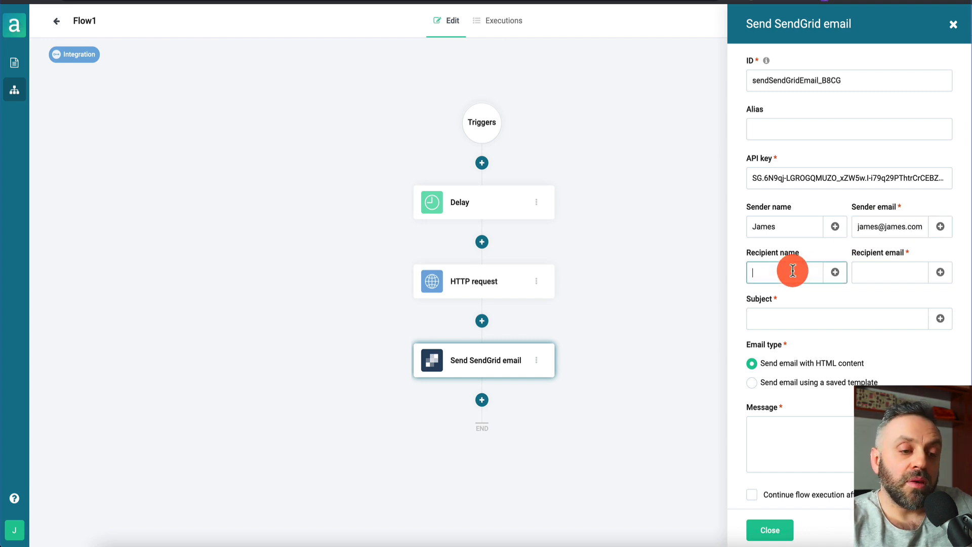
{"action": "type", "text": "Jam"}
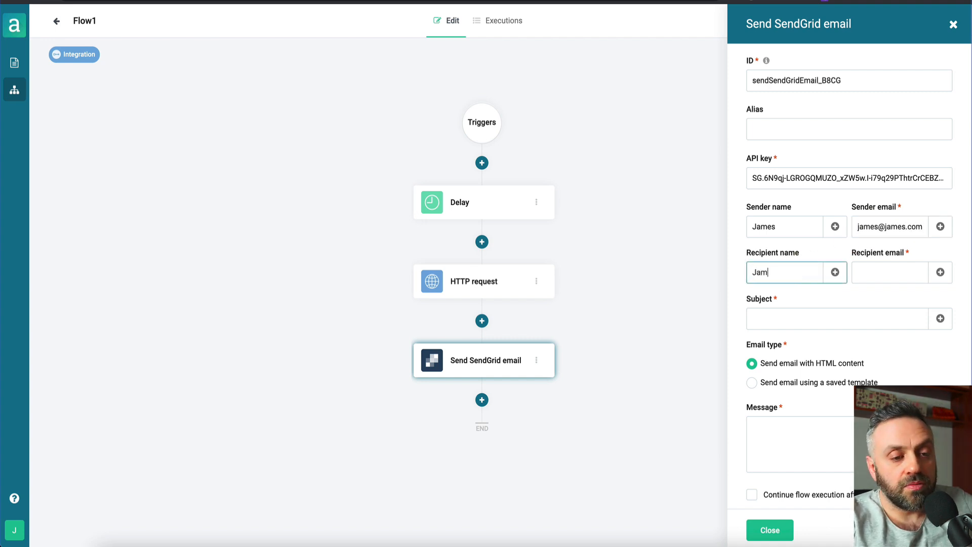
{"action": "left_click", "coordinate": [895, 272]}
{"action": "left_click", "coordinate": [946, 274]}
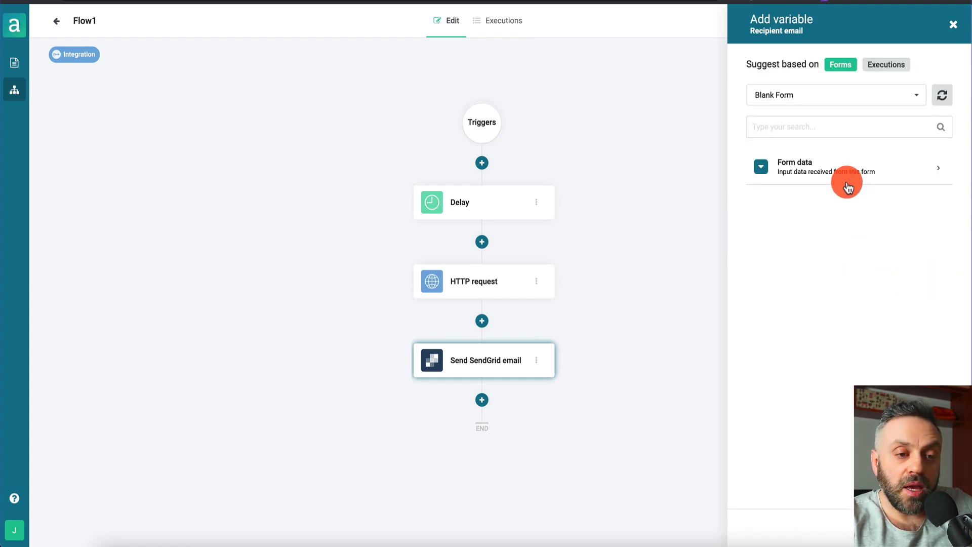
{"action": "left_click", "coordinate": [857, 166]}
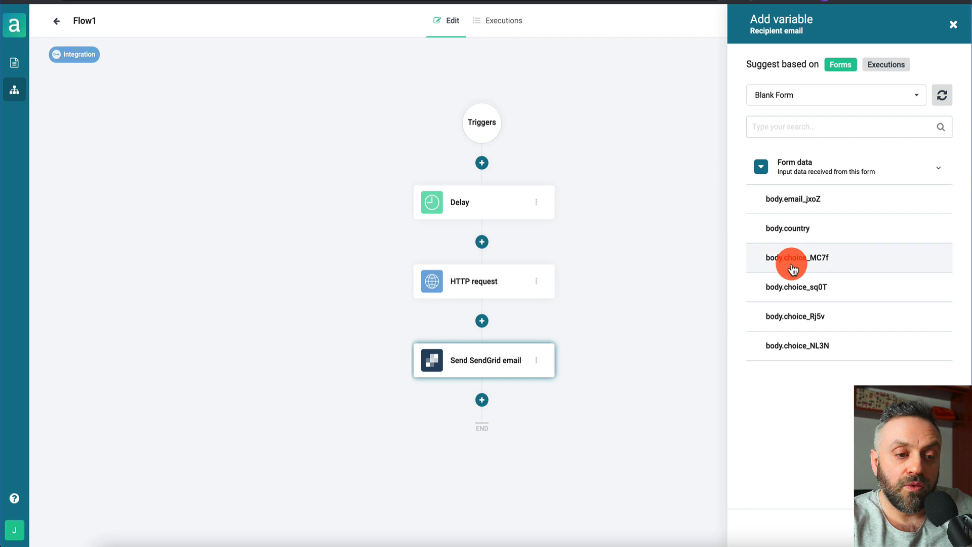
{"action": "left_click", "coordinate": [798, 200]}
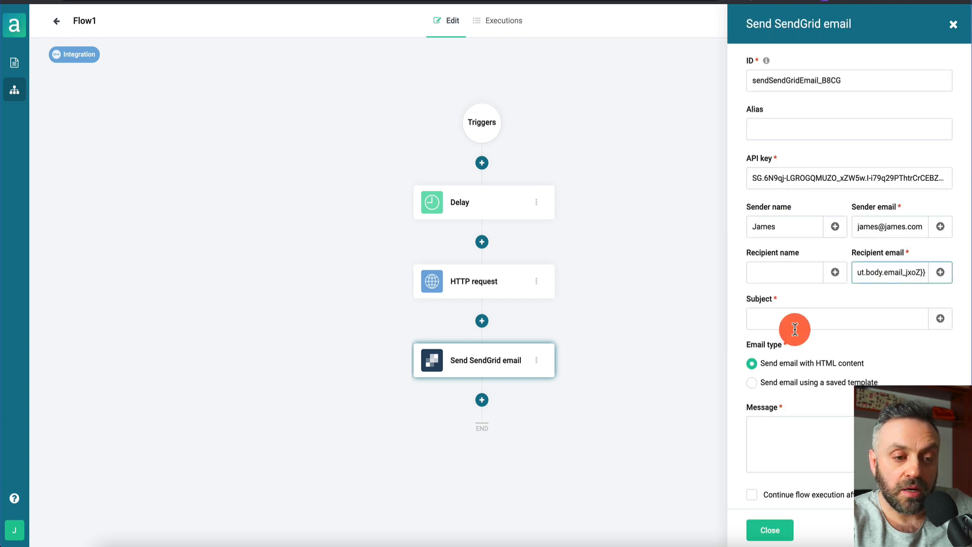
Set the subject to 'Hey, here's what you asked for' and choose saved-template sending
{"action": "left_click", "coordinate": [810, 323]}
{"action": "type", "text": "Hey, here's what you asked for"}
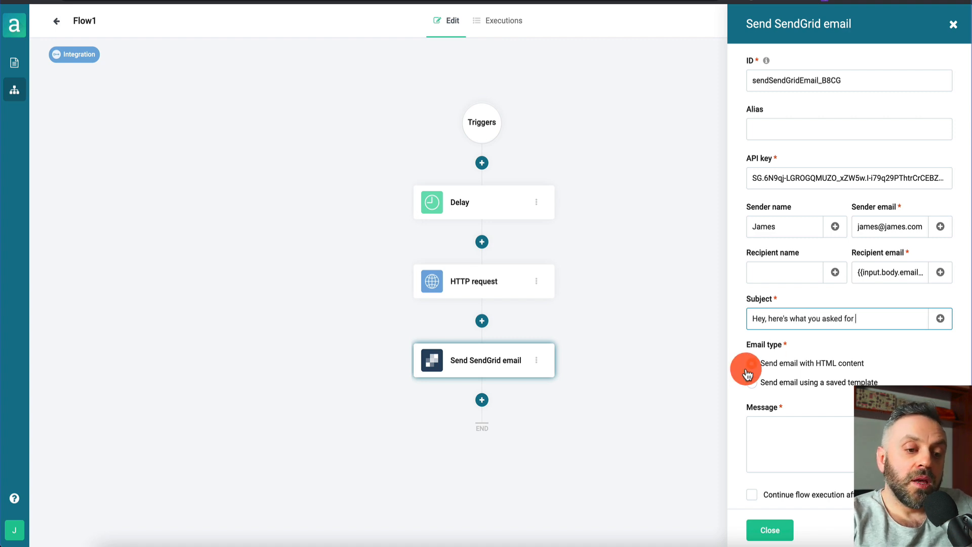
{"action": "left_click", "coordinate": [752, 386]}
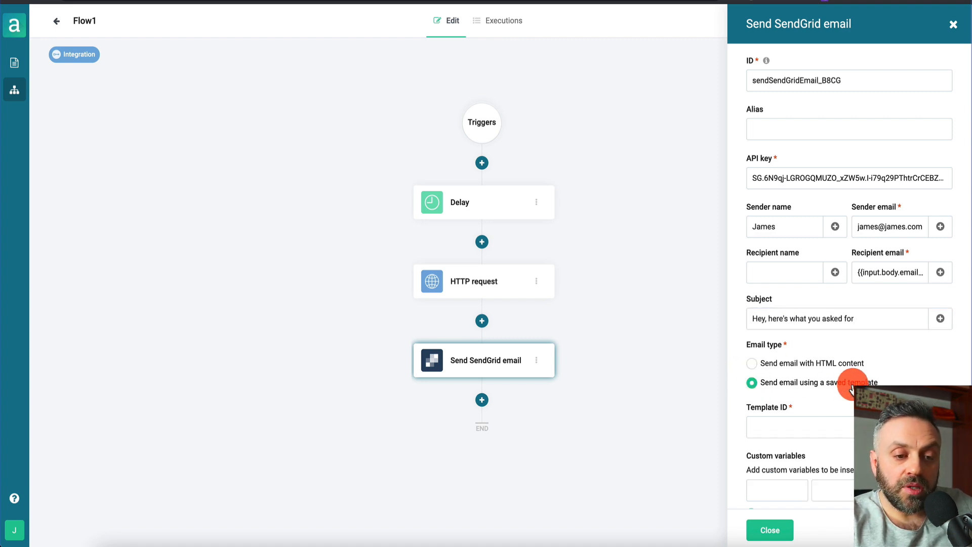
{"action": "scroll", "coordinate": [850, 385], "scroll_direction": "down", "scroll_amount": 2}
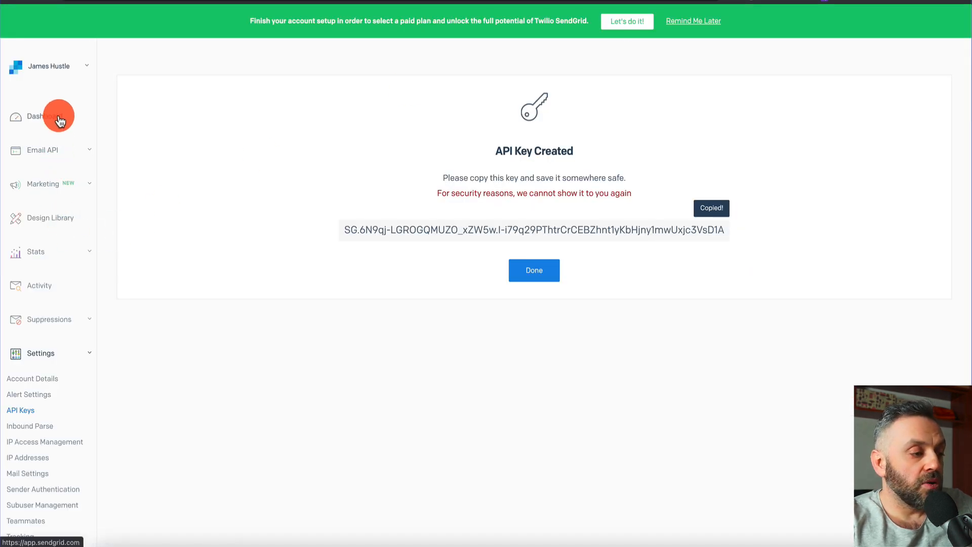
Open T1's version under Dynamic Templates and rewrite its body, signing off 'Best of luck,'
{"action": "left_click", "coordinate": [60, 155]}
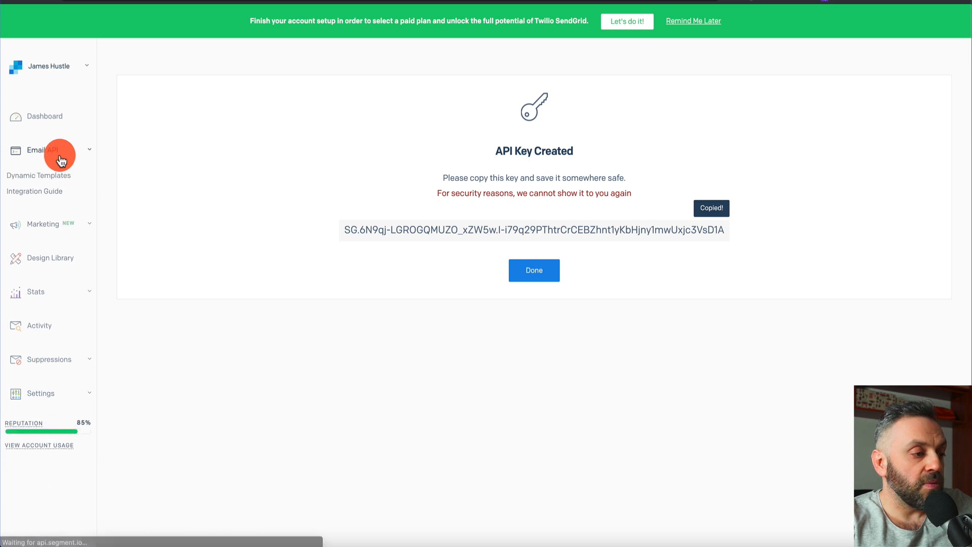
{"action": "left_click", "coordinate": [49, 178]}
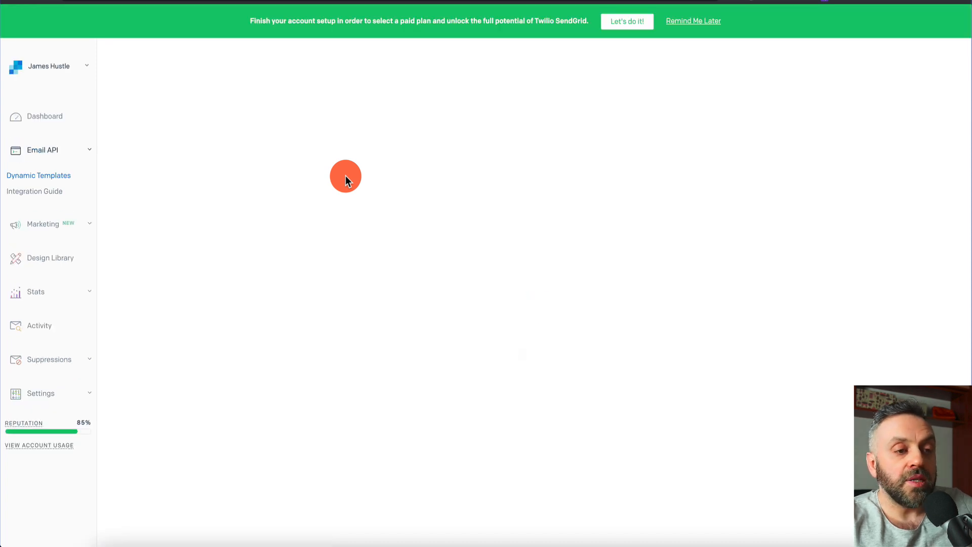
{"action": "left_click", "coordinate": [216, 242]}
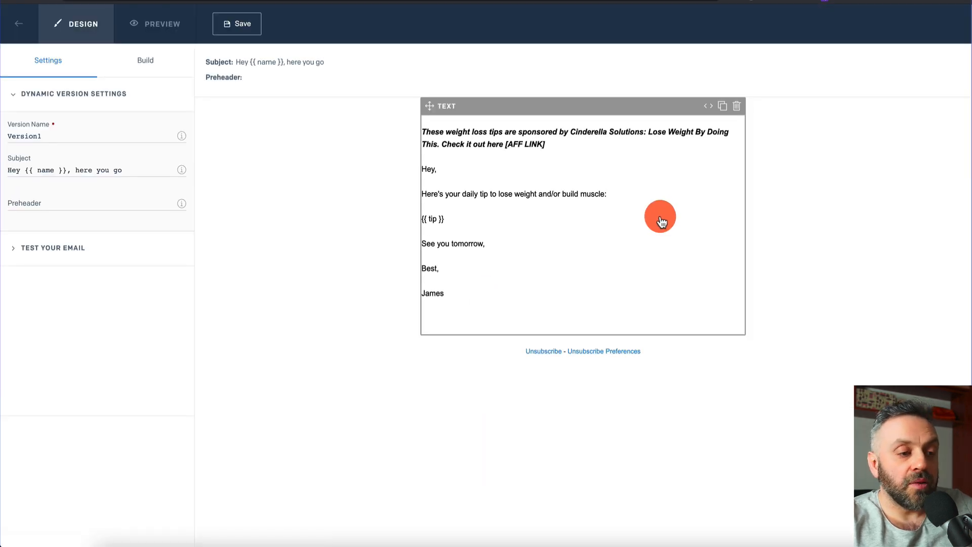
{"action": "left_click", "coordinate": [550, 256]}
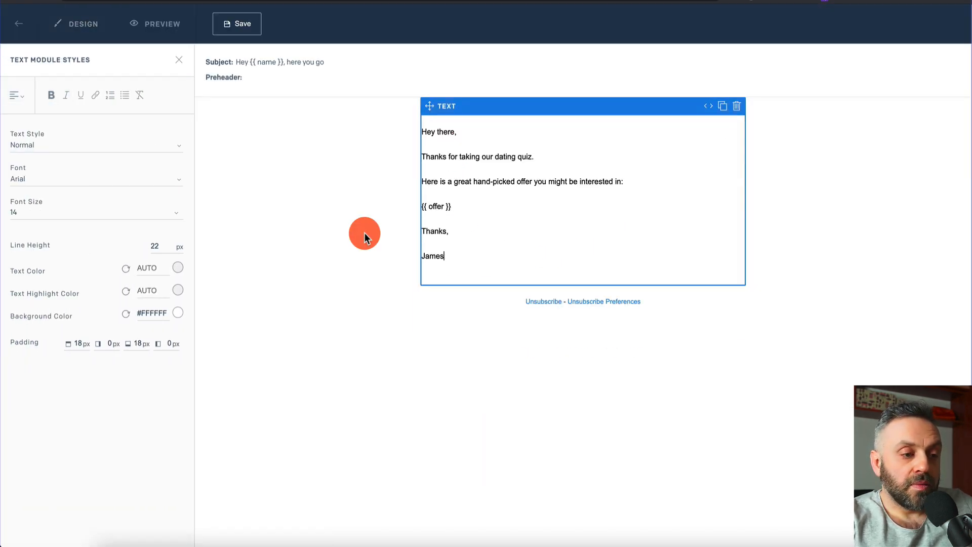
{"action": "left_click", "coordinate": [463, 233]}
{"action": "key", "text": "BackSpace"}
{"action": "key", "text": "BackSpace"}
{"action": "key", "text": "BackSpace"}
{"action": "key", "text": "BackSpace"}
{"action": "key", "text": "BackSpace"}
{"action": "key", "text": "BackSpace"}
{"action": "key", "text": "BackSpace"}
{"action": "type", "text": "Best of luck,"}
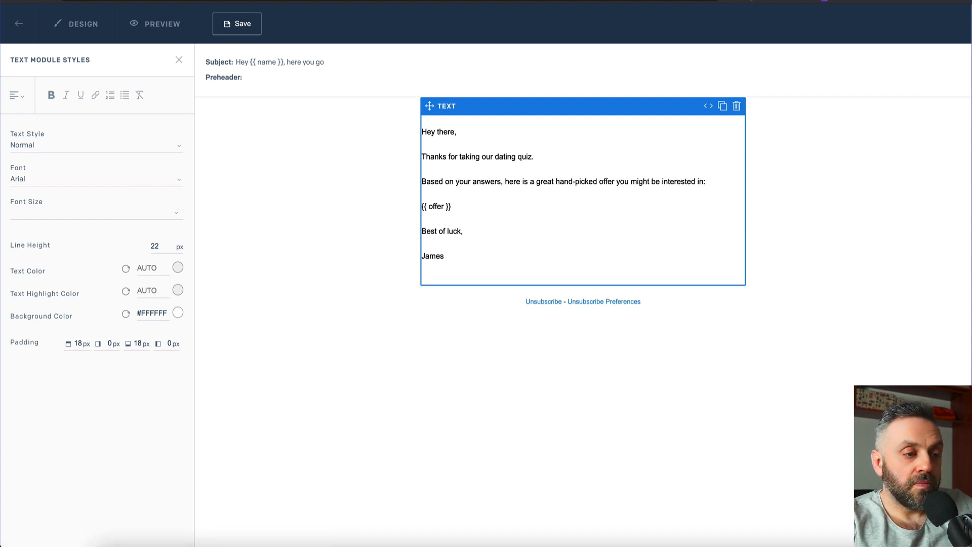
{"action": "left_click", "coordinate": [438, 180]}
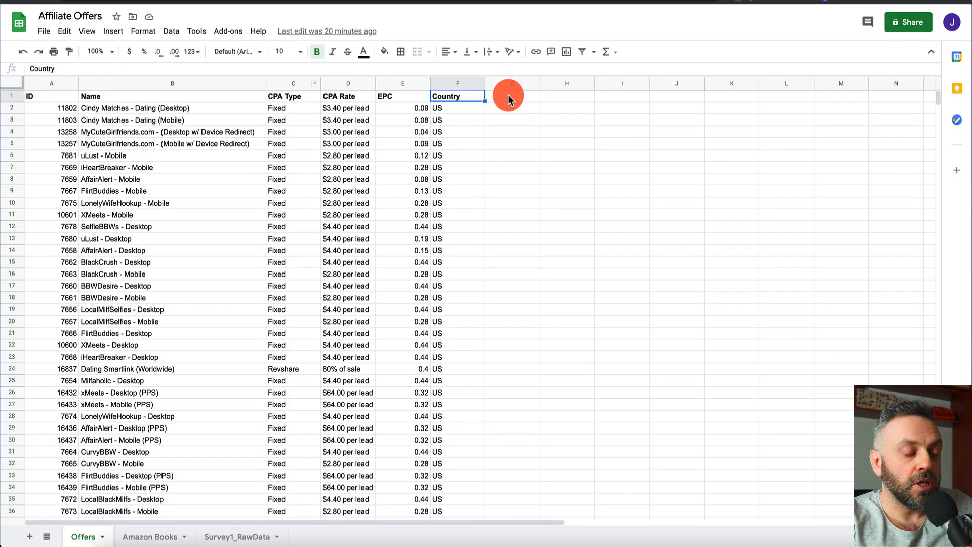
{"action": "left_click", "coordinate": [508, 95]}
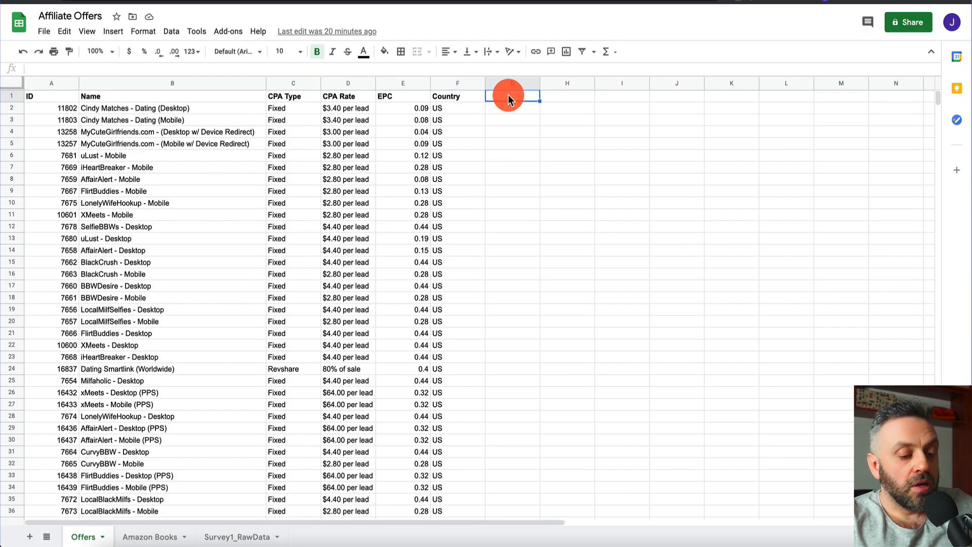
{"action": "type", "text": "UR"}
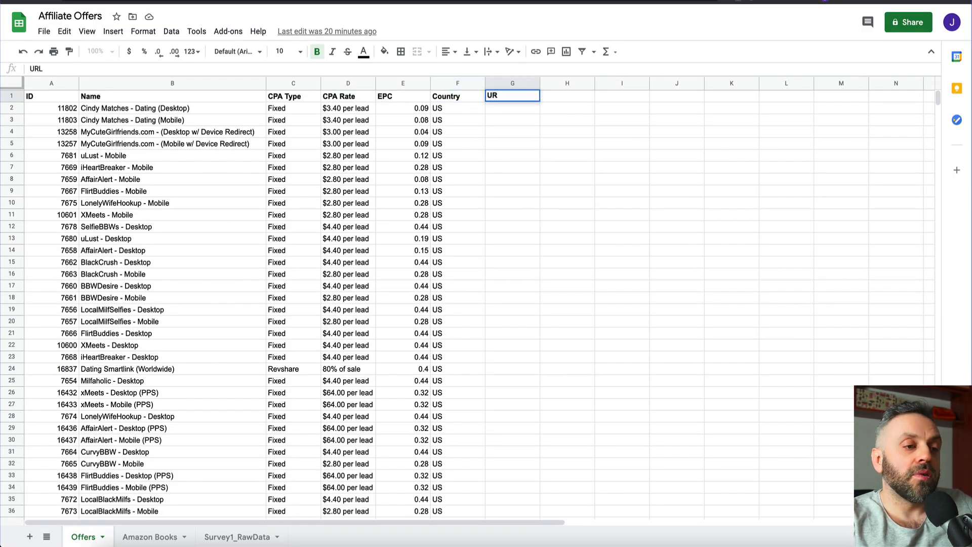
{"action": "type", "text": "L"}
{"action": "key", "text": "Return"}
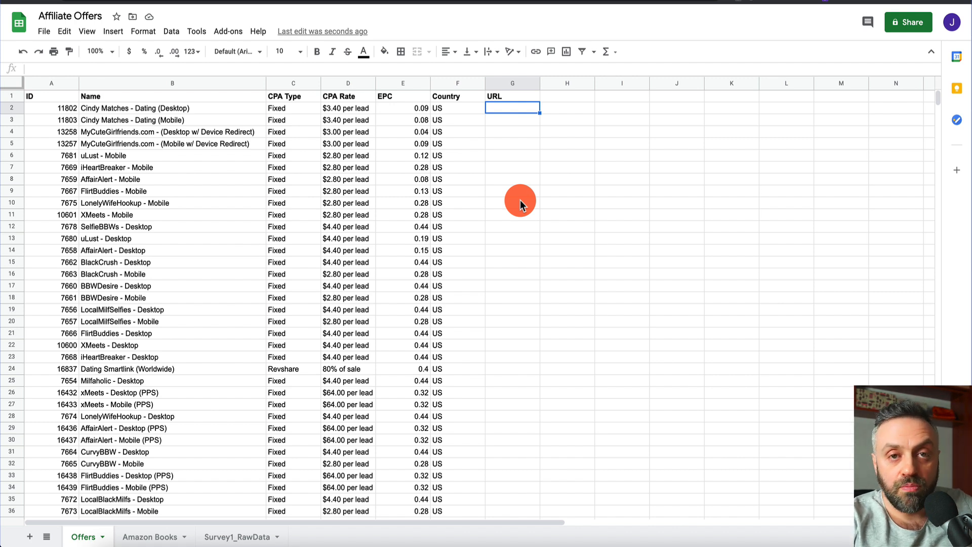
{"action": "type", "text": "https://"}
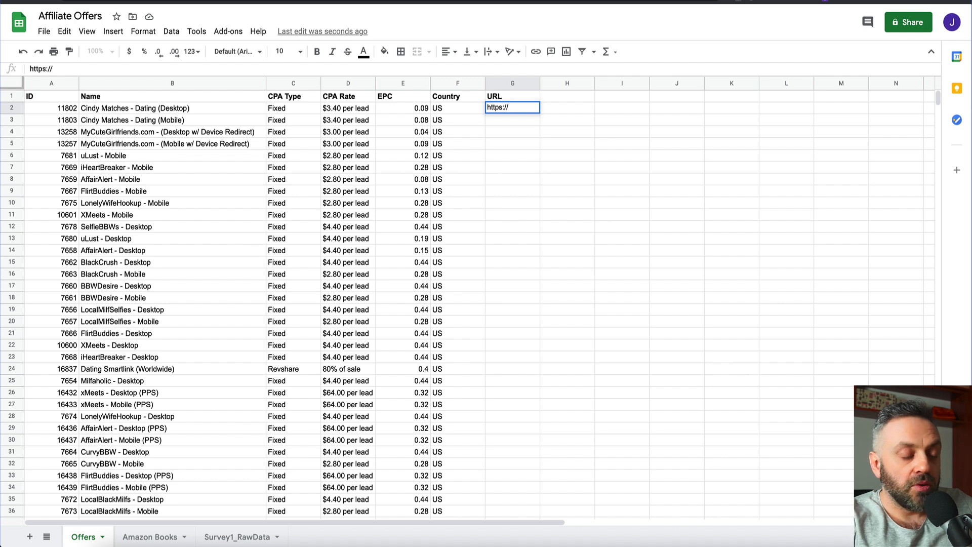
{"action": "type", "text": "yahoo.com"}
{"action": "key", "text": "Return"}
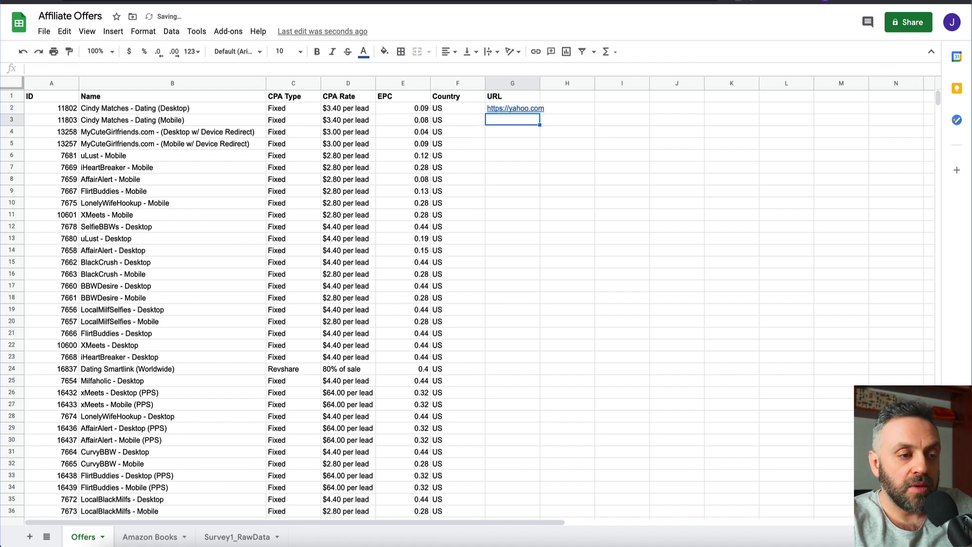
{"action": "left_click_drag", "start_coordinate": [540, 84], "coordinate": [539, 155]}
{"action": "left_click", "coordinate": [554, 109]}
{"action": "scroll", "coordinate": [530, 144], "scroll_direction": "up", "scroll_amount": 10}
{"action": "scroll", "coordinate": [531, 146], "scroll_direction": "up", "scroll_amount": 15}
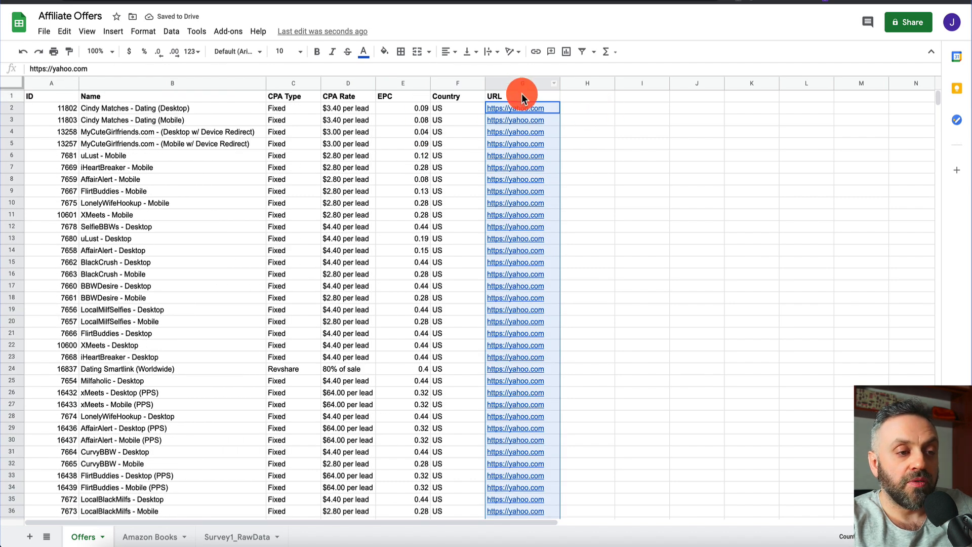
{"action": "left_click", "coordinate": [522, 95]}
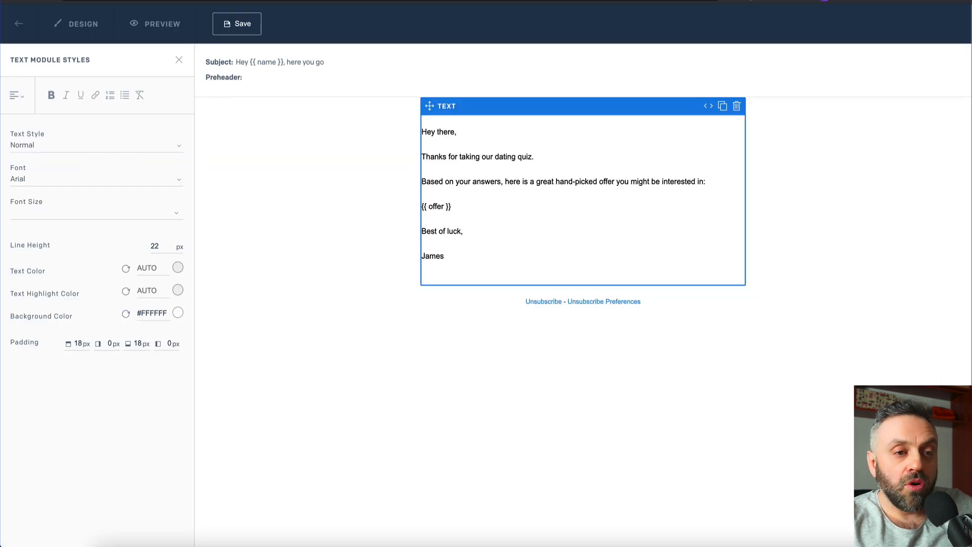
Replace {{ offer }} with {{ URL }} in T1's body, save it, and copy the template ID
{"action": "left_click", "coordinate": [572, 178]}
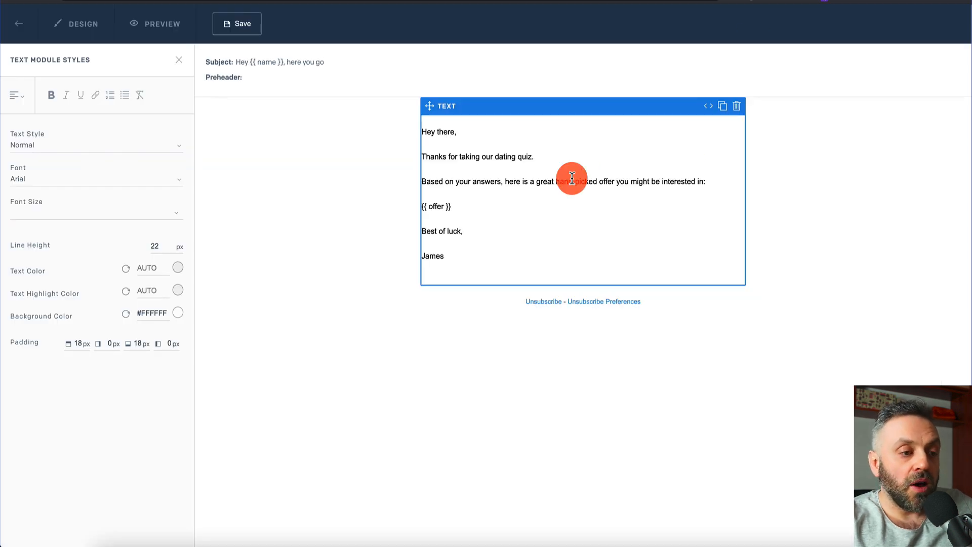
{"action": "double_click", "coordinate": [436, 206]}
{"action": "type", "text": "URL"}
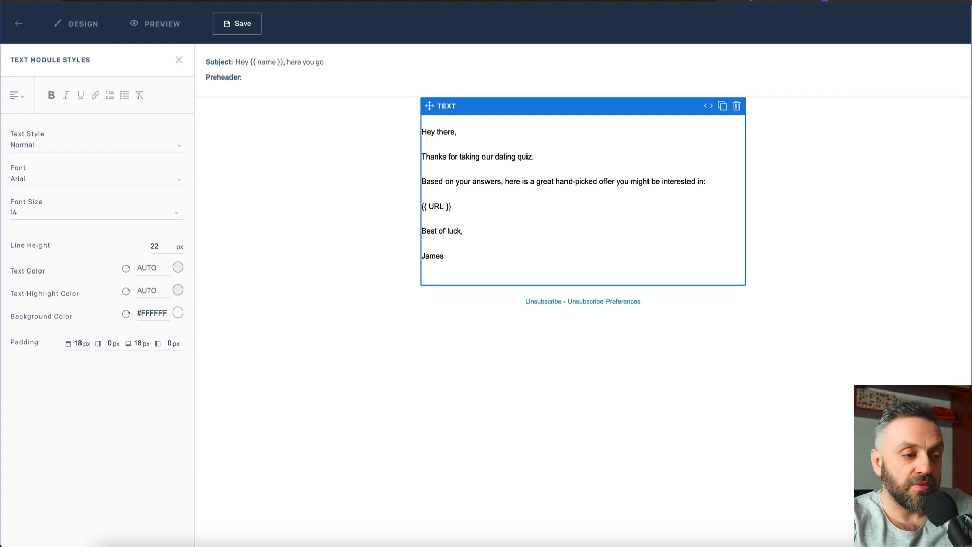
{"action": "left_click", "coordinate": [213, 23]}
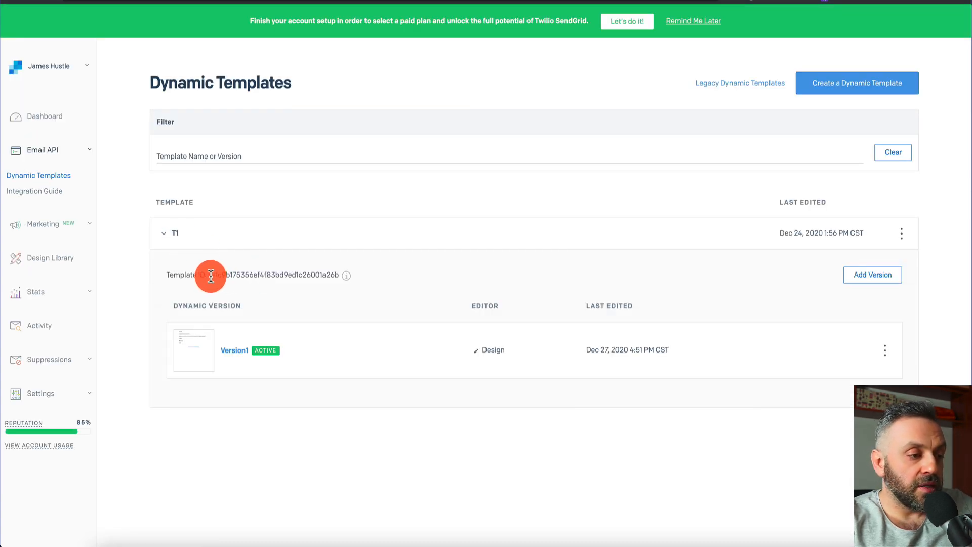
{"action": "left_click_drag", "start_coordinate": [209, 277], "coordinate": [340, 273]}
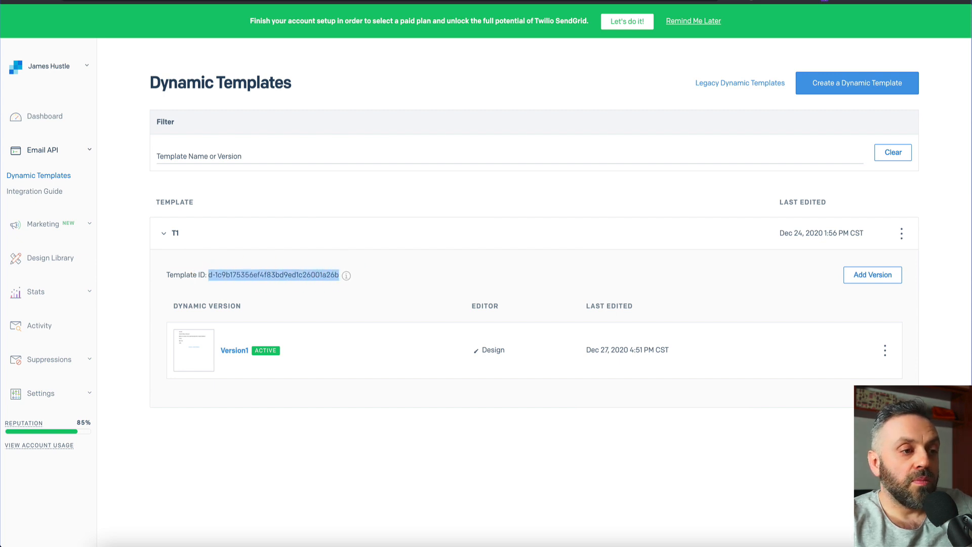
{"action": "key", "text": "ctrl+Tab"}
Paste T1's template ID into the SendGrid step and add a custom variable named URL from form data
{"action": "left_click", "coordinate": [826, 362]}
{"action": "type", "text": "d-1c9b175356ef4f83b79ed1c26001a26b"}
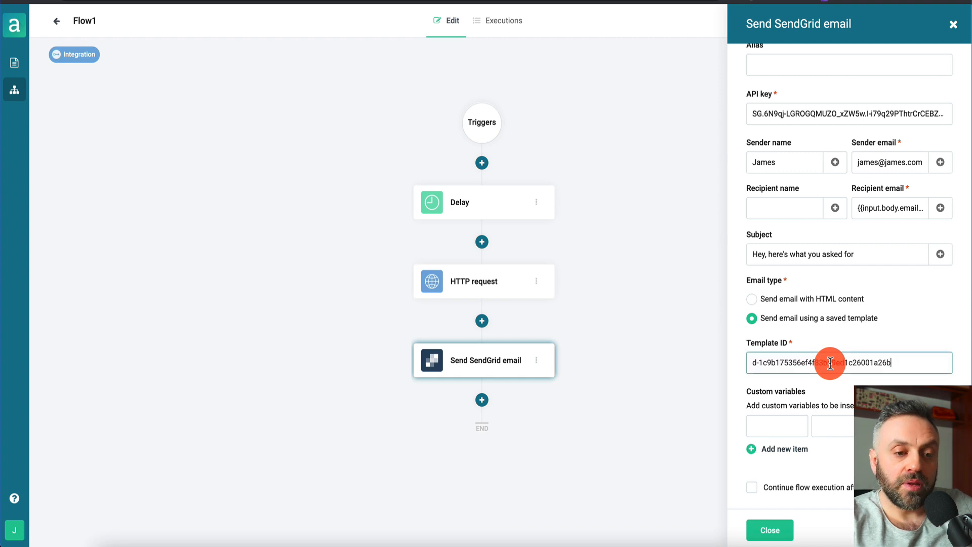
{"action": "left_click", "coordinate": [778, 424]}
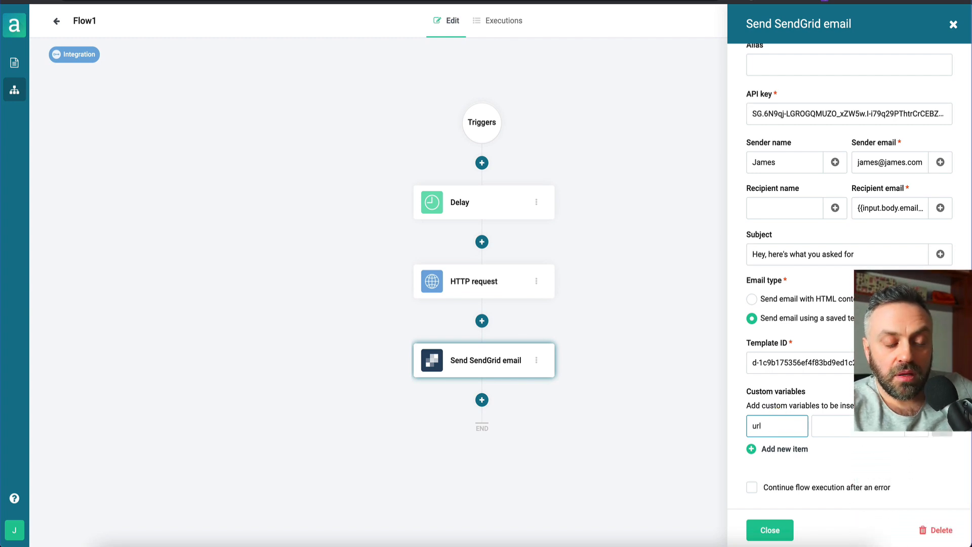
{"action": "type", "text": "URL"}
{"action": "left_click", "coordinate": [844, 425]}
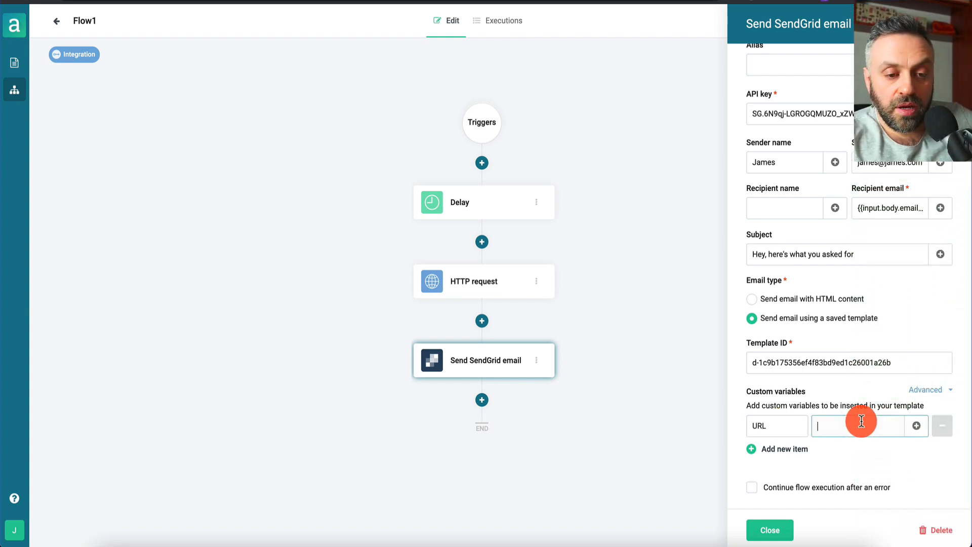
{"action": "left_click", "coordinate": [917, 426]}
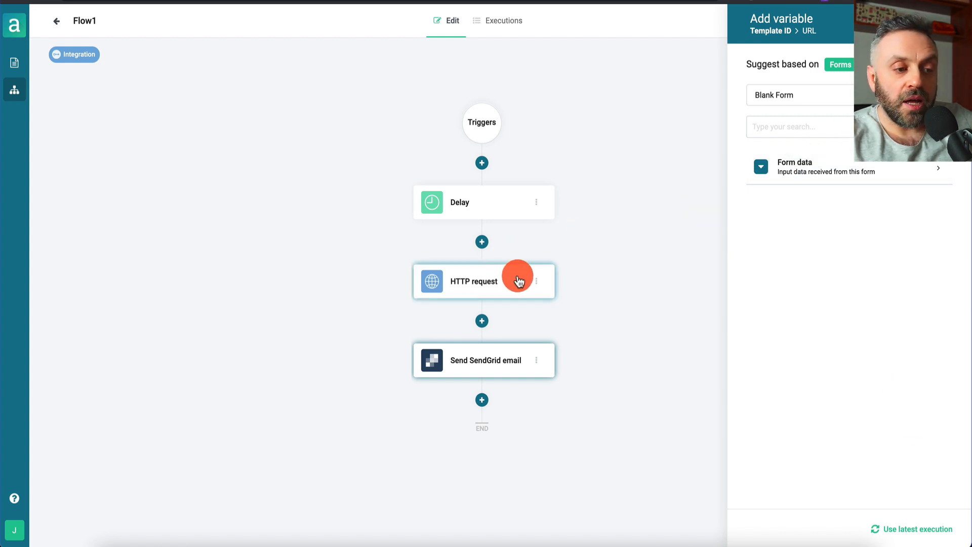
{"action": "left_click", "coordinate": [809, 162]}
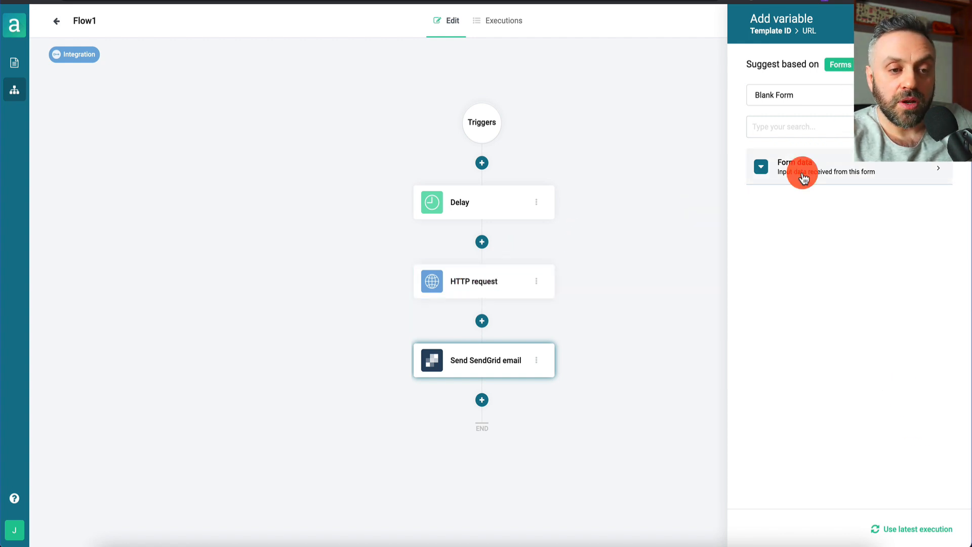
{"action": "left_click", "coordinate": [19, 74]}
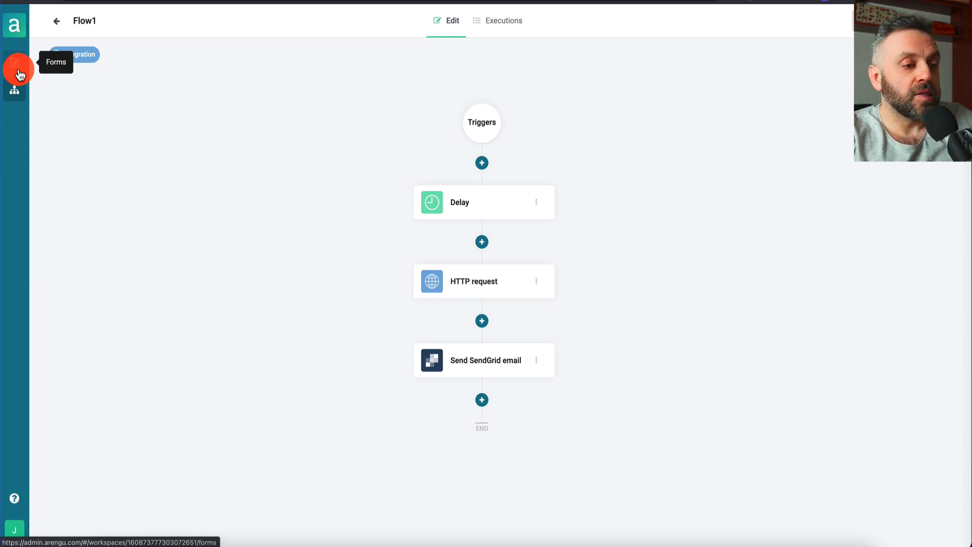
Open the Blank Form and its published version from the Embed preview link
{"action": "left_click", "coordinate": [19, 73]}
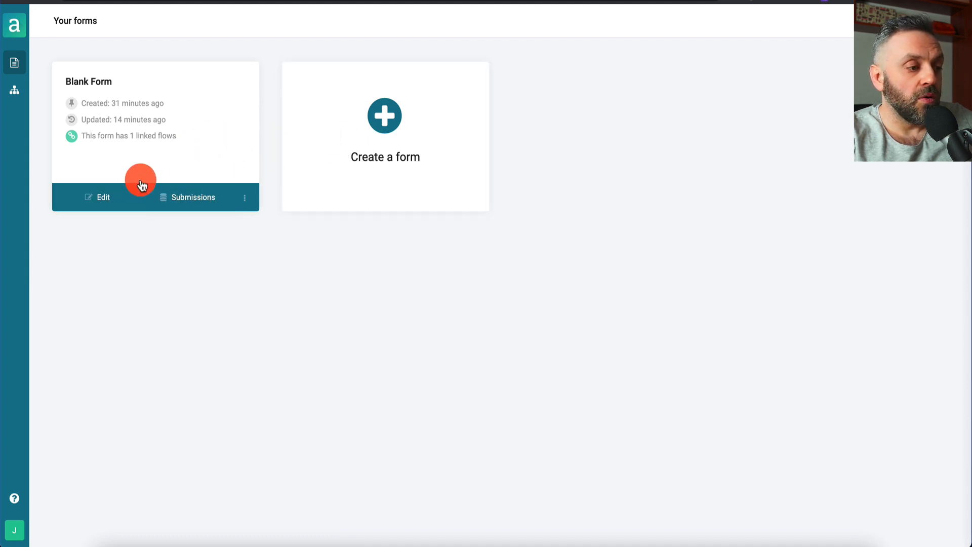
{"action": "left_click", "coordinate": [127, 199]}
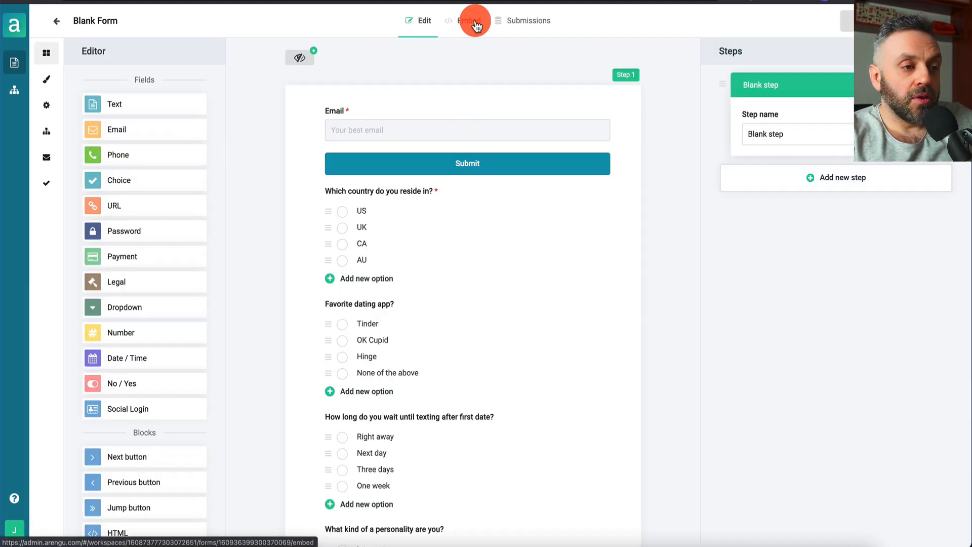
{"action": "left_click", "coordinate": [476, 27]}
{"action": "scroll", "coordinate": [435, 193], "scroll_direction": "down", "scroll_amount": 5}
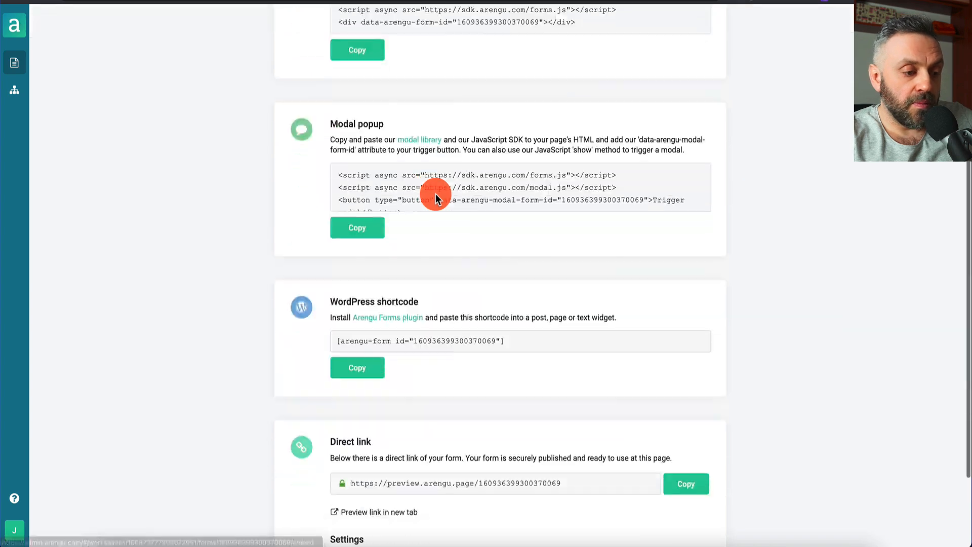
{"action": "left_click", "coordinate": [390, 414]}
Test the live form by entering only an email address and submitting
{"action": "left_click", "coordinate": [488, 75]}
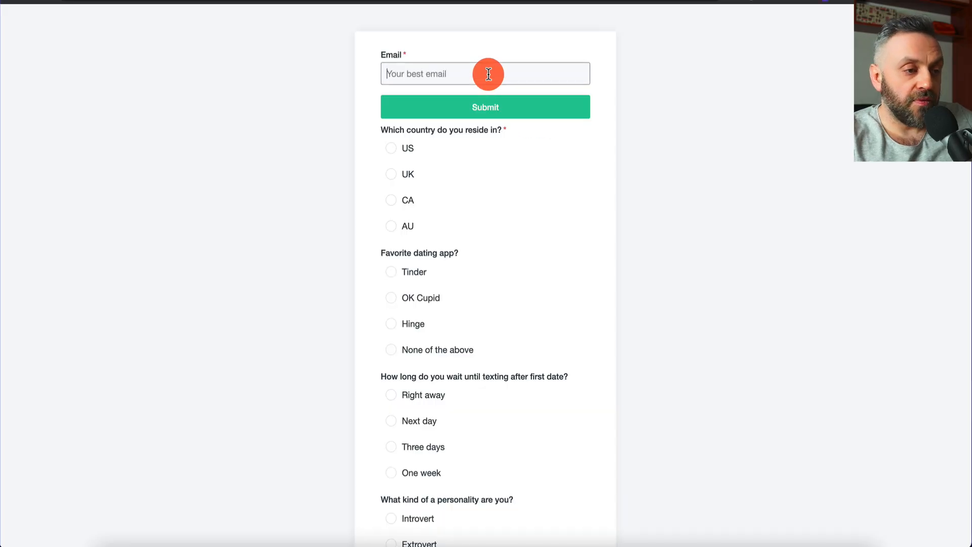
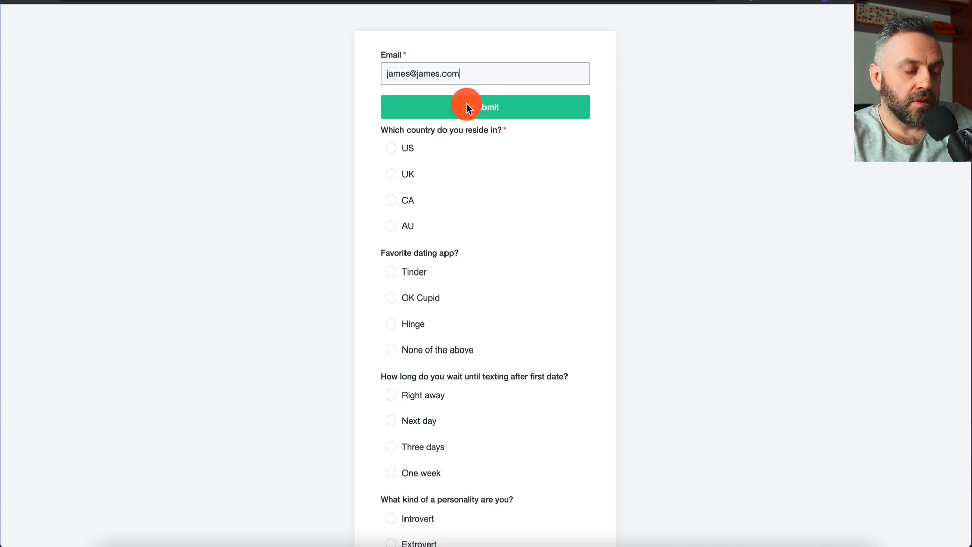
{"action": "left_click", "coordinate": [467, 107]}
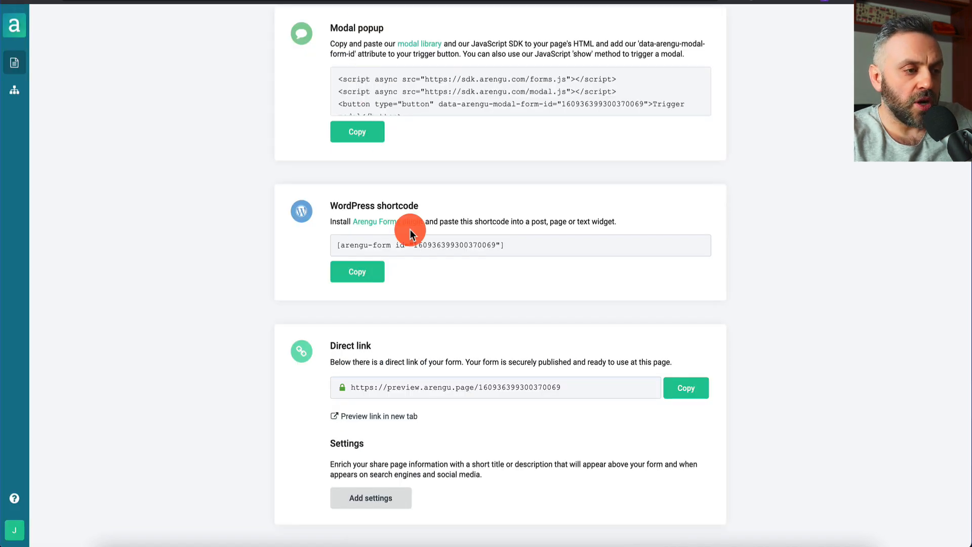
{"action": "scroll", "coordinate": [354, 228], "scroll_direction": "up", "scroll_amount": 5}
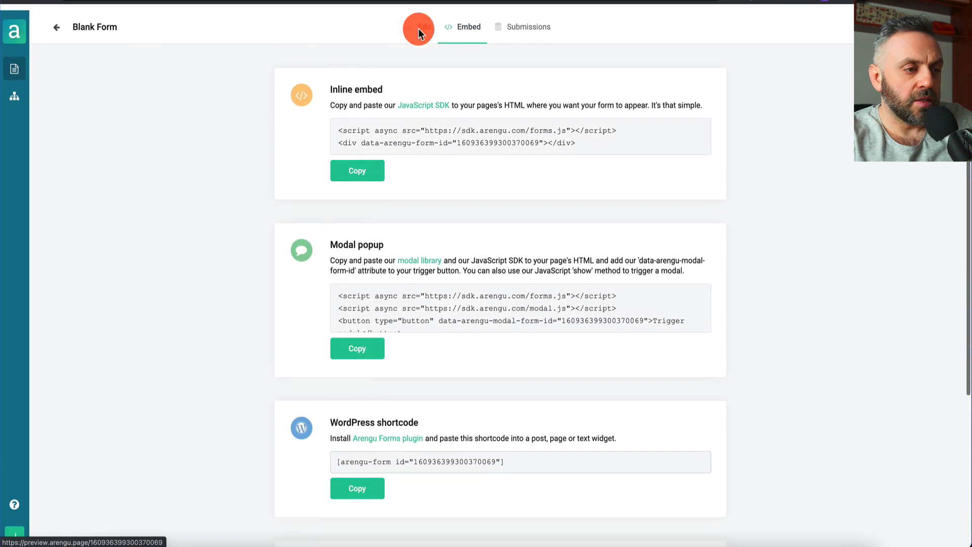
Move the Submit button below the last question, republish, and reload the live form
{"action": "left_click", "coordinate": [424, 23]}
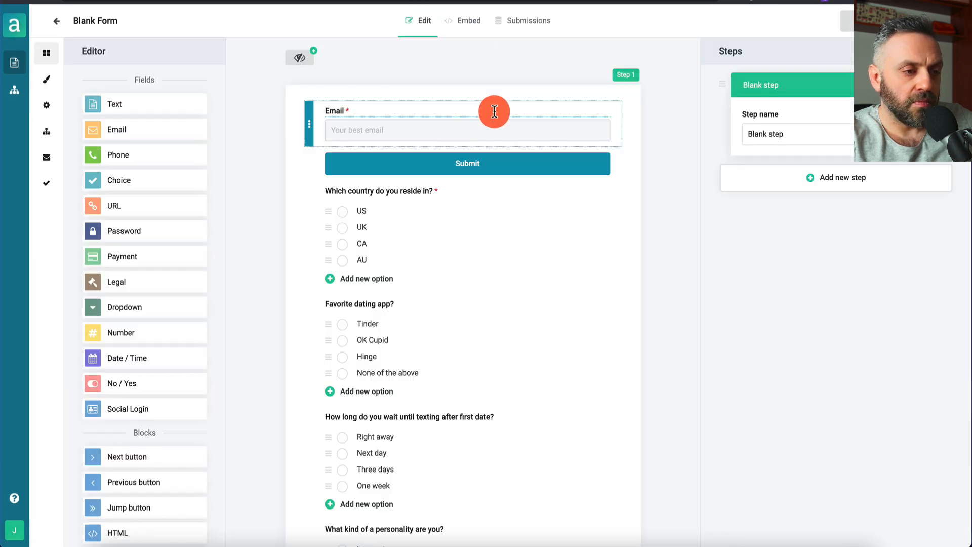
{"action": "left_click_drag", "start_coordinate": [310, 163], "coordinate": [320, 412]}
{"action": "scroll", "coordinate": [508, 271], "scroll_direction": "up", "scroll_amount": 5}
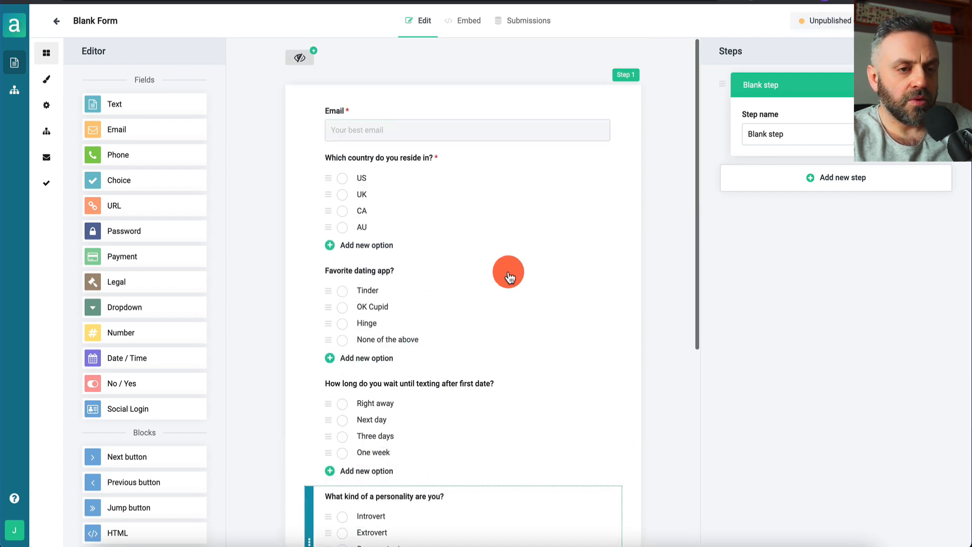
{"action": "left_click", "coordinate": [793, 24]}
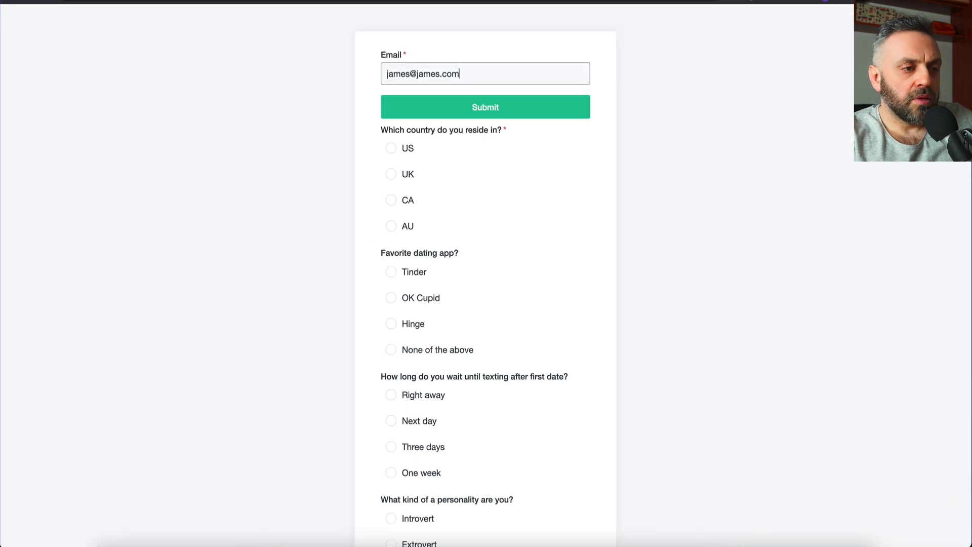
{"action": "key", "text": "super+r"}
{"action": "left_click", "coordinate": [429, 67]}
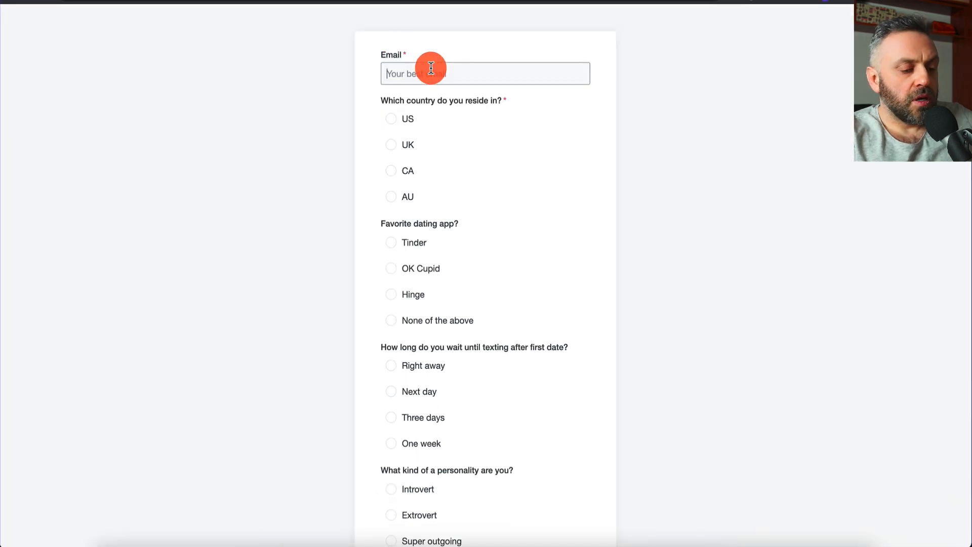
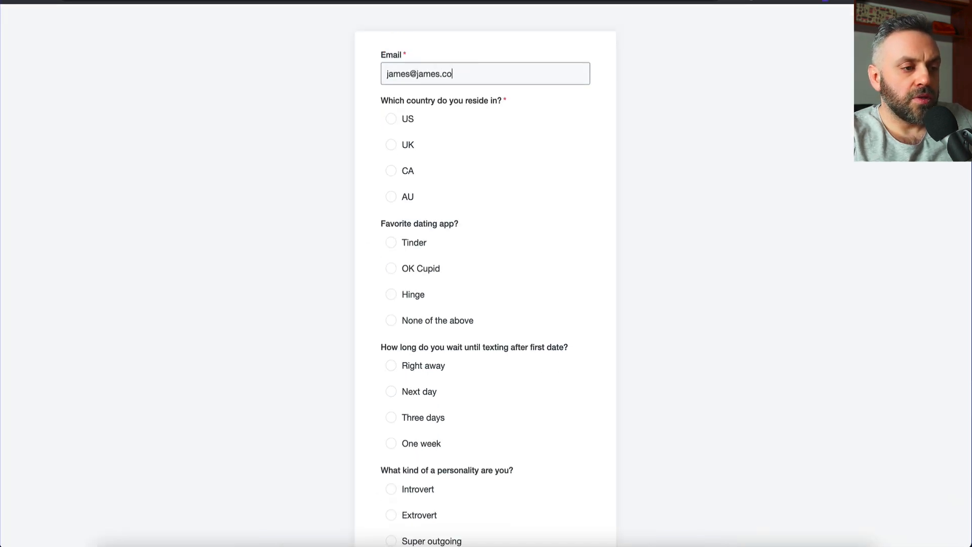
Submit a test quiz entry (email, US, Tinder, Right away) and check it appears in Submissions
{"action": "left_click", "coordinate": [390, 119]}
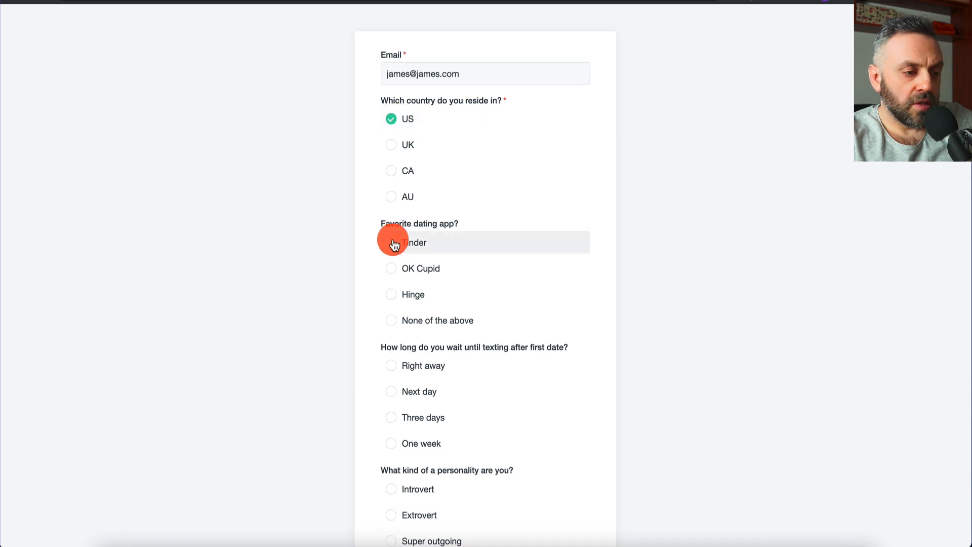
{"action": "left_click", "coordinate": [391, 242]}
{"action": "scroll", "coordinate": [395, 245], "scroll_direction": "down", "scroll_amount": 2}
{"action": "left_click", "coordinate": [395, 244]}
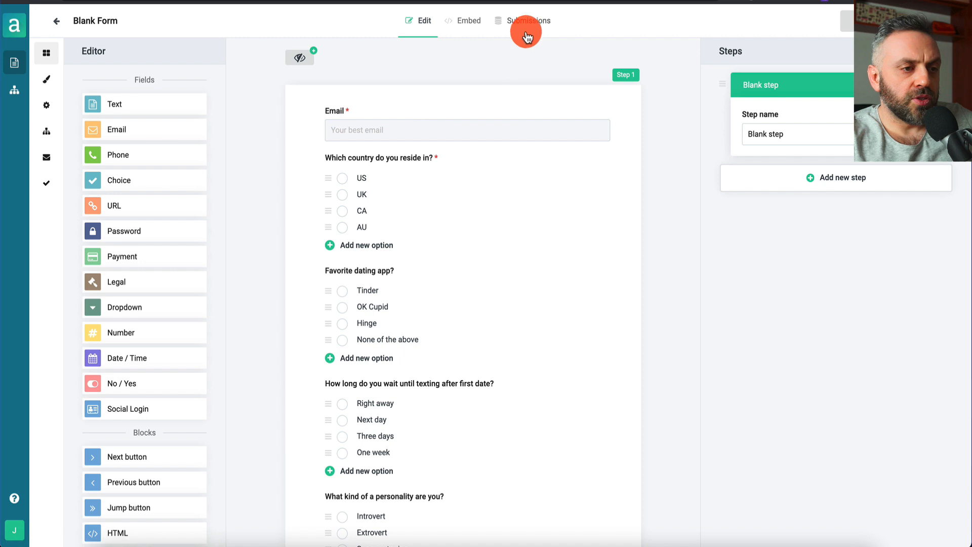
{"action": "left_click", "coordinate": [531, 33]}
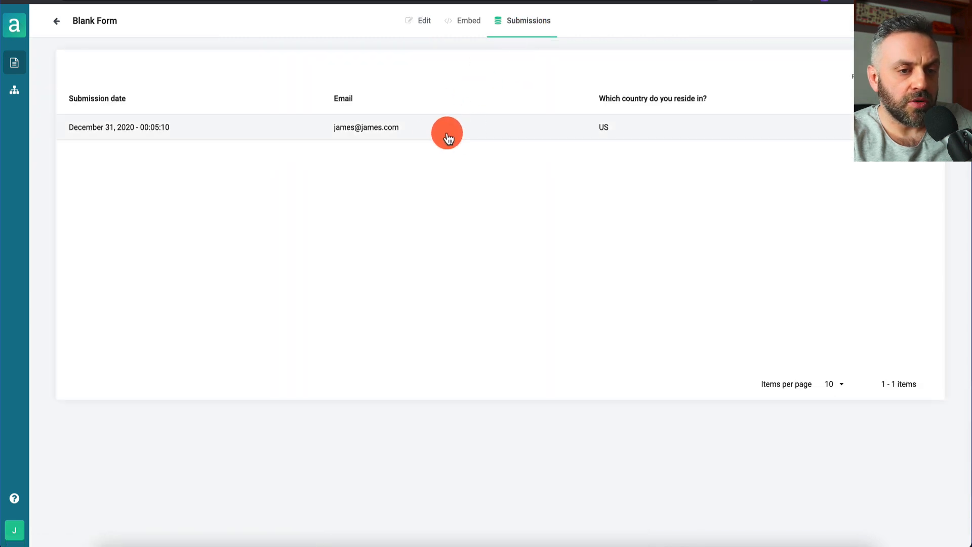
{"action": "left_click", "coordinate": [14, 88]}
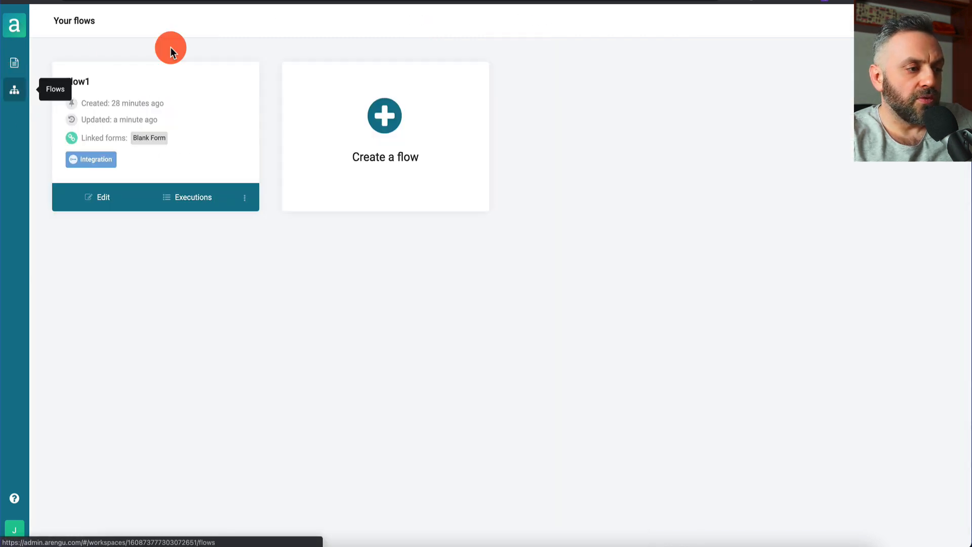
Review Flow1's delayed execution and its input JSON of quiz answers
{"action": "left_click", "coordinate": [113, 202]}
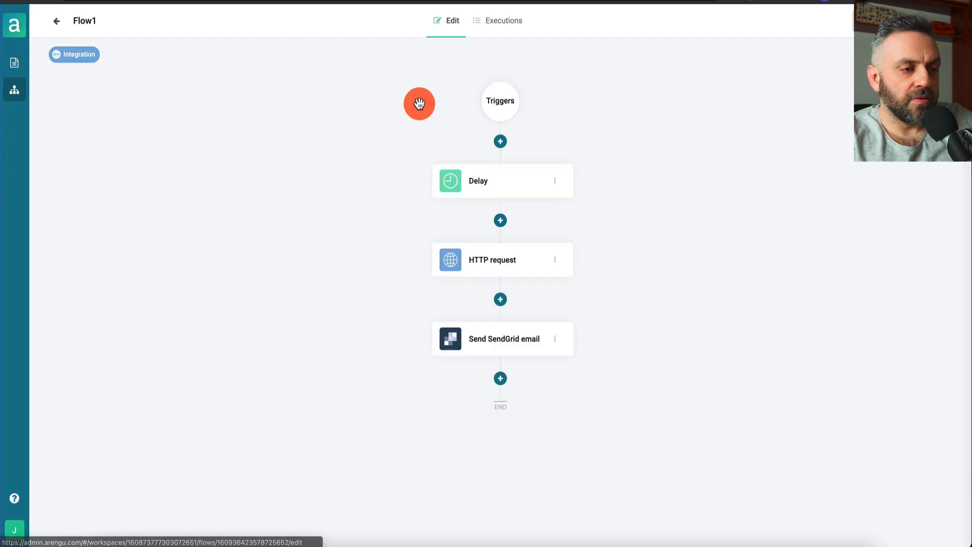
{"action": "left_click", "coordinate": [502, 34]}
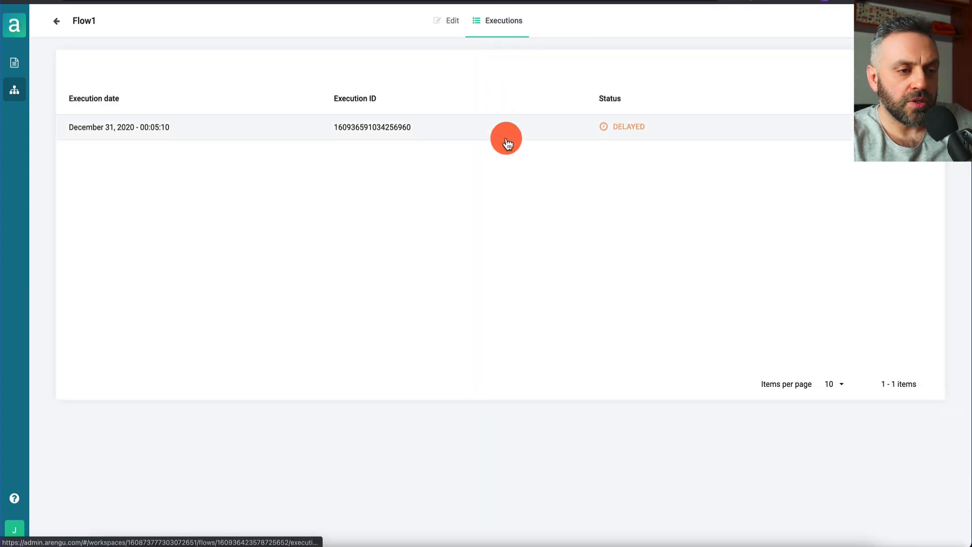
{"action": "left_click", "coordinate": [503, 136]}
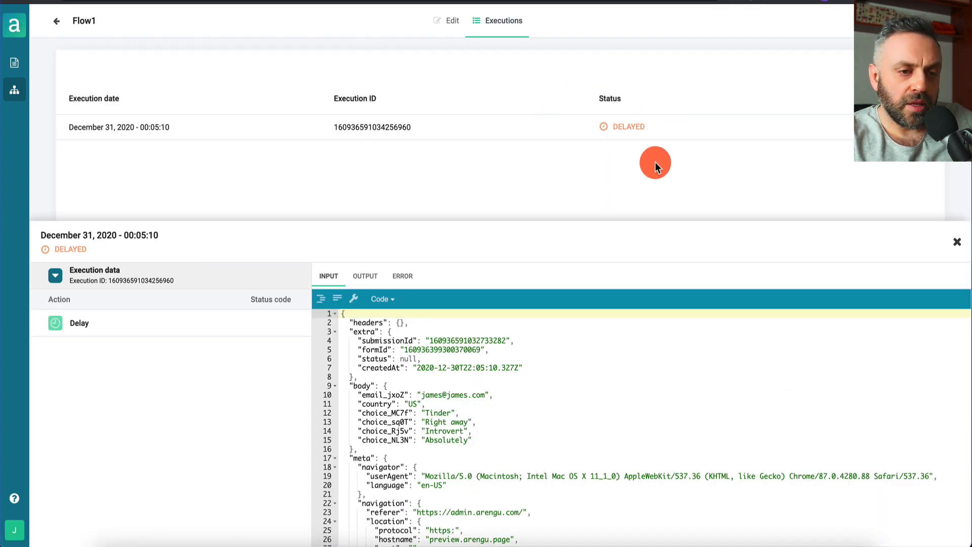
{"action": "scroll", "coordinate": [542, 359], "scroll_direction": "down", "scroll_amount": 5}
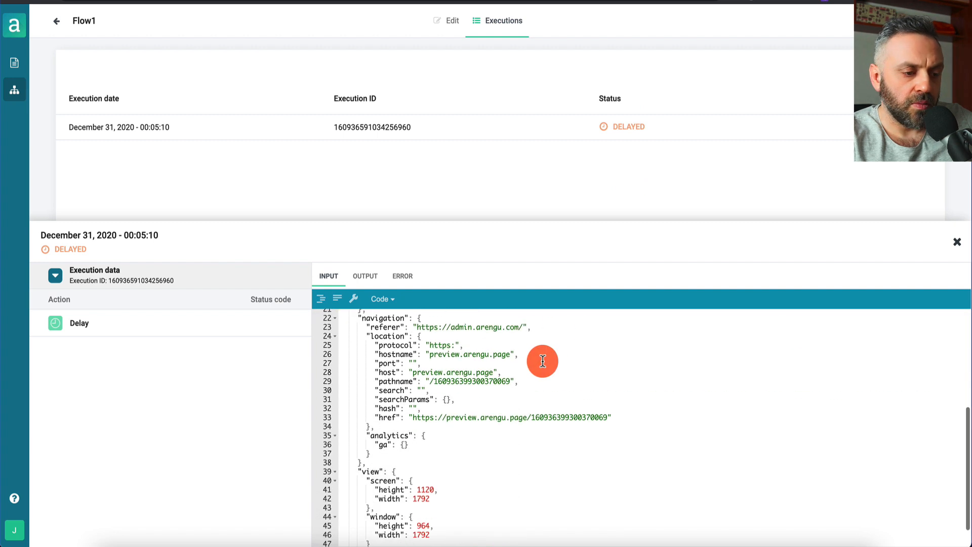
{"action": "scroll", "coordinate": [542, 359], "scroll_direction": "up", "scroll_amount": 5}
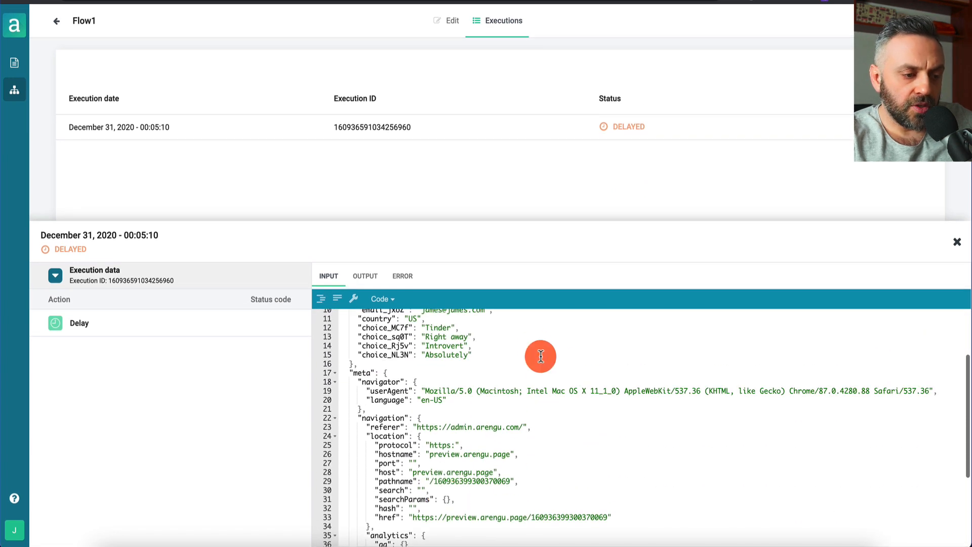
{"action": "left_click", "coordinate": [446, 21]}
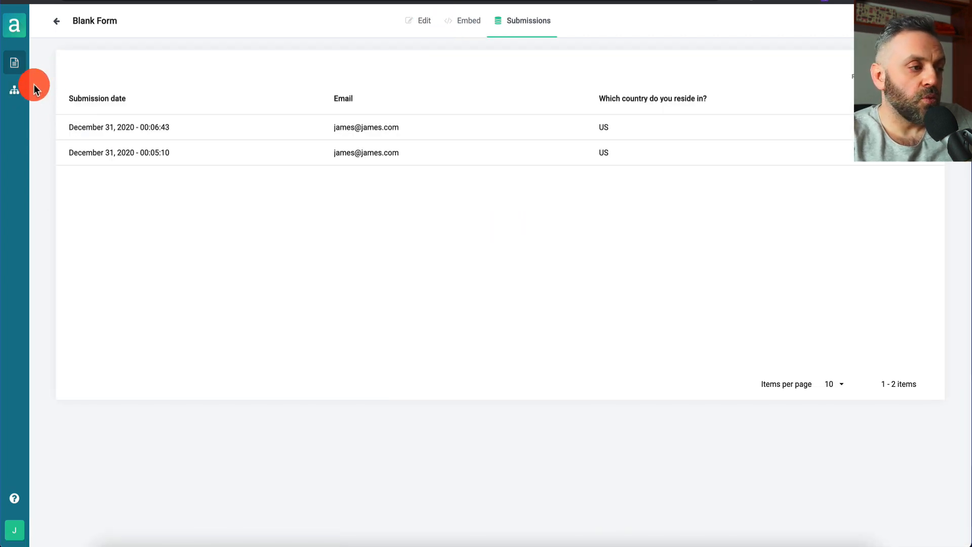
{"action": "left_click", "coordinate": [15, 92]}
{"action": "left_click", "coordinate": [127, 202]}
{"action": "left_click", "coordinate": [510, 32]}
{"action": "left_click", "coordinate": [482, 126]}
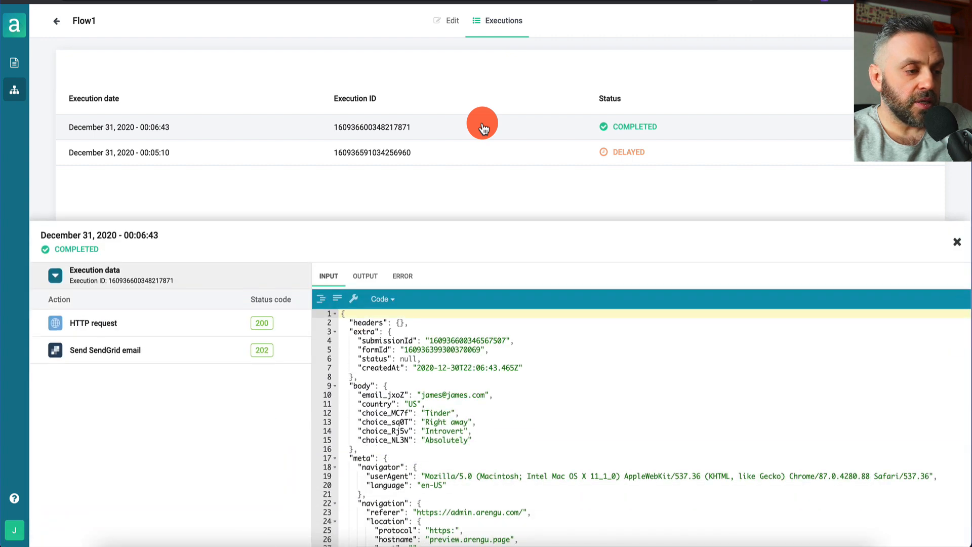
{"action": "left_click", "coordinate": [145, 320]}
{"action": "left_click", "coordinate": [365, 276]}
{"action": "scroll", "coordinate": [486, 405], "scroll_direction": "down", "scroll_amount": 3}
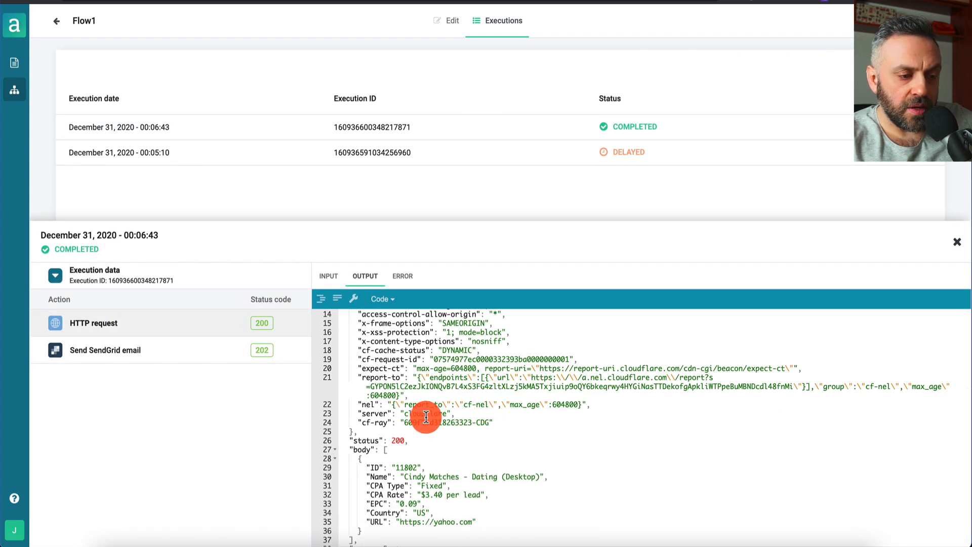
{"action": "scroll", "coordinate": [426, 416], "scroll_direction": "down", "scroll_amount": 1}
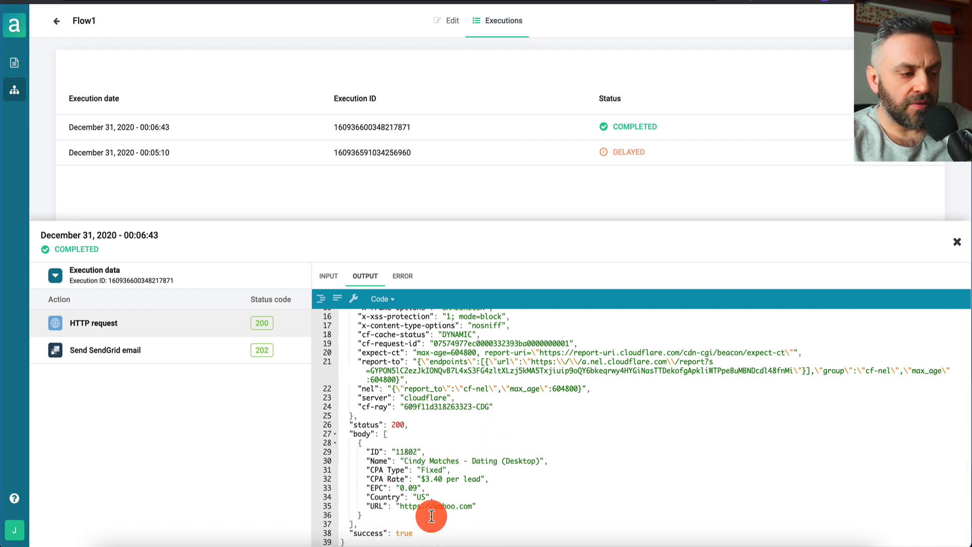
{"action": "left_click", "coordinate": [195, 353]}
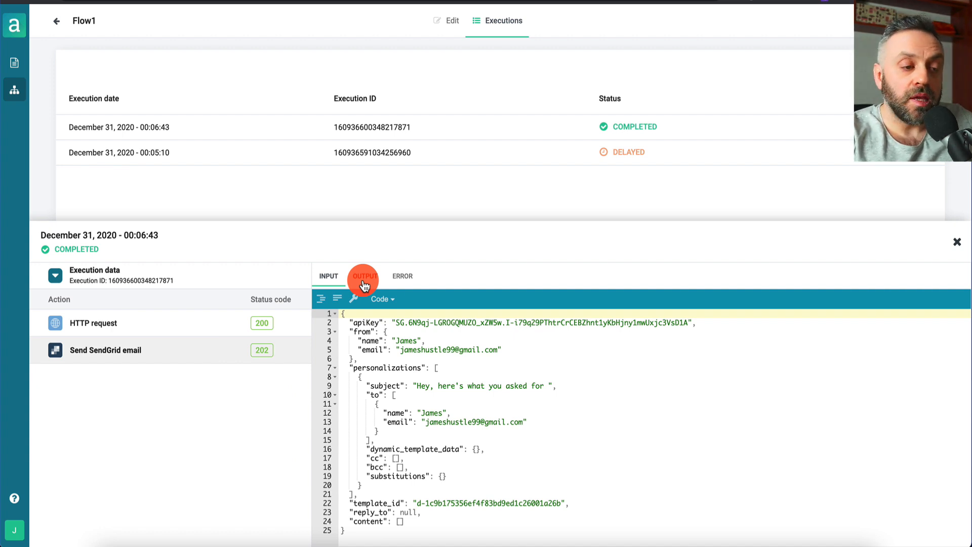
{"action": "left_click", "coordinate": [364, 285]}
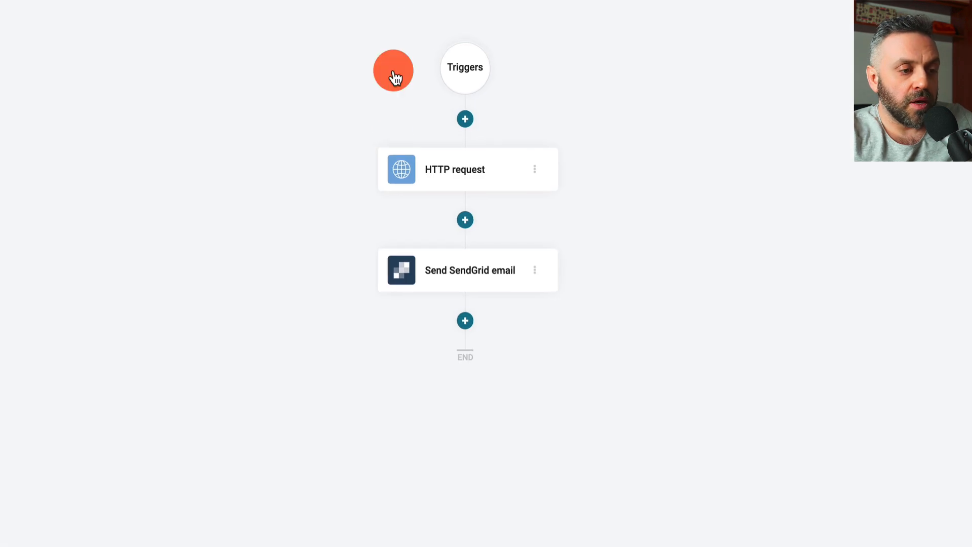
Show the Send SendGrid email step's URL custom variable mapped from the HTTP request output
{"action": "left_click", "coordinate": [466, 262]}
{"action": "scroll", "coordinate": [773, 412], "scroll_direction": "down", "scroll_amount": 2}
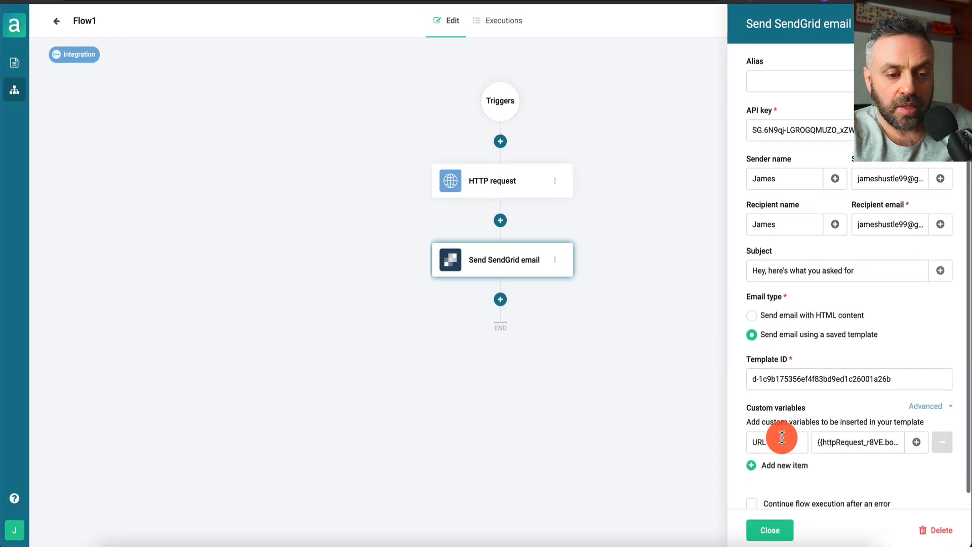